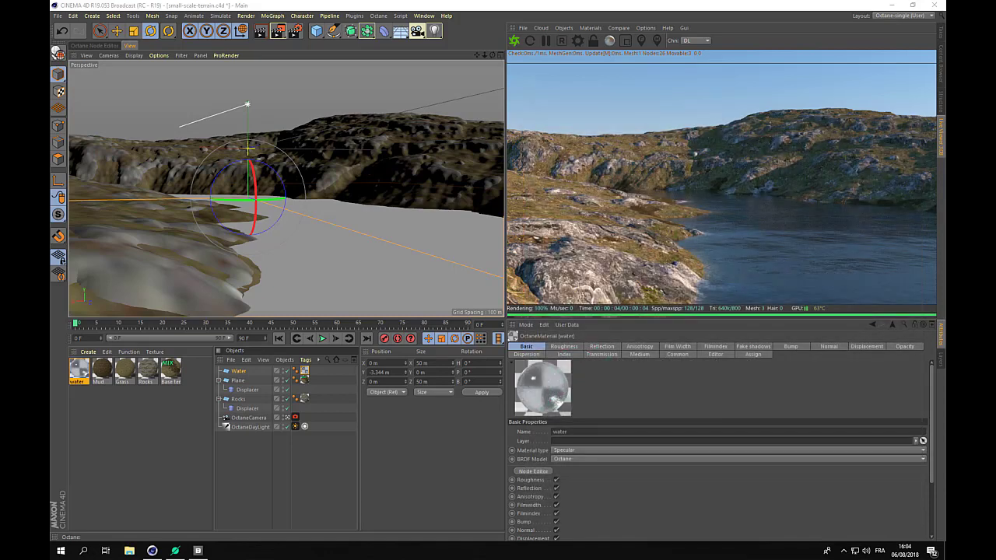
# Step: Bring World Creator forward and orbit and zoom around the terrain to inspect it
pyautogui.click(180, 548)
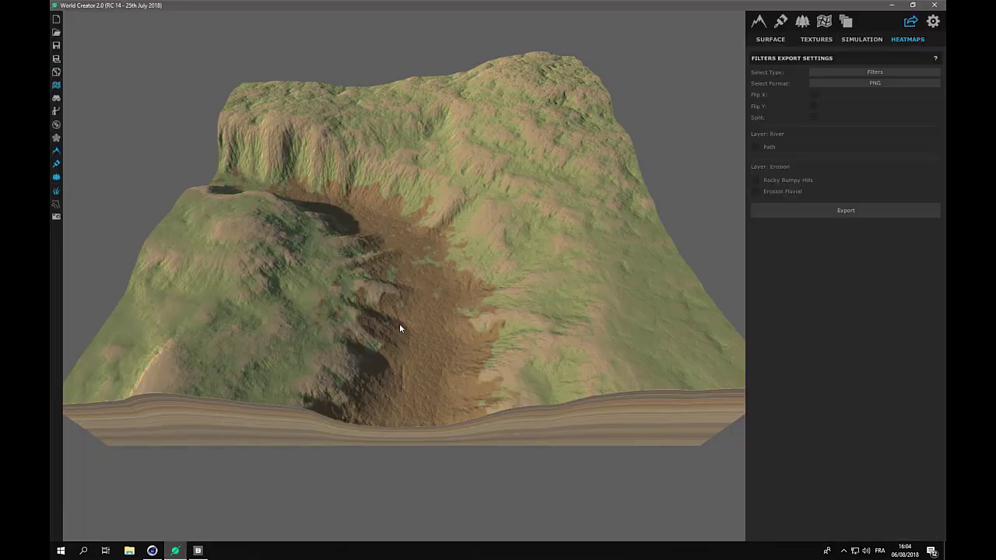
pyautogui.scroll(6, 399, 325)
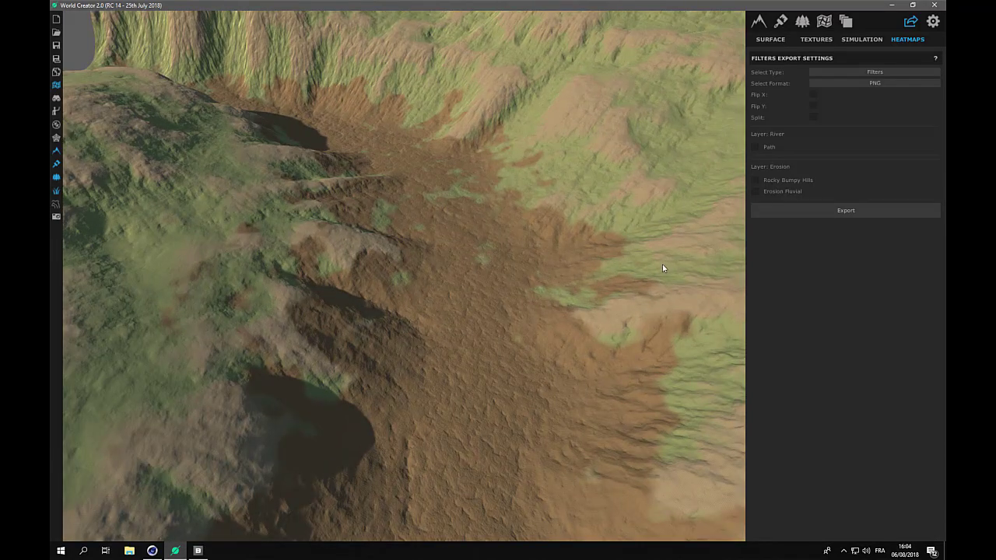
pyautogui.moveTo(664, 269); pyautogui.dragTo(340, 369, button='middle')
pyautogui.moveTo(636, 318); pyautogui.dragTo(498, 293, button='middle')
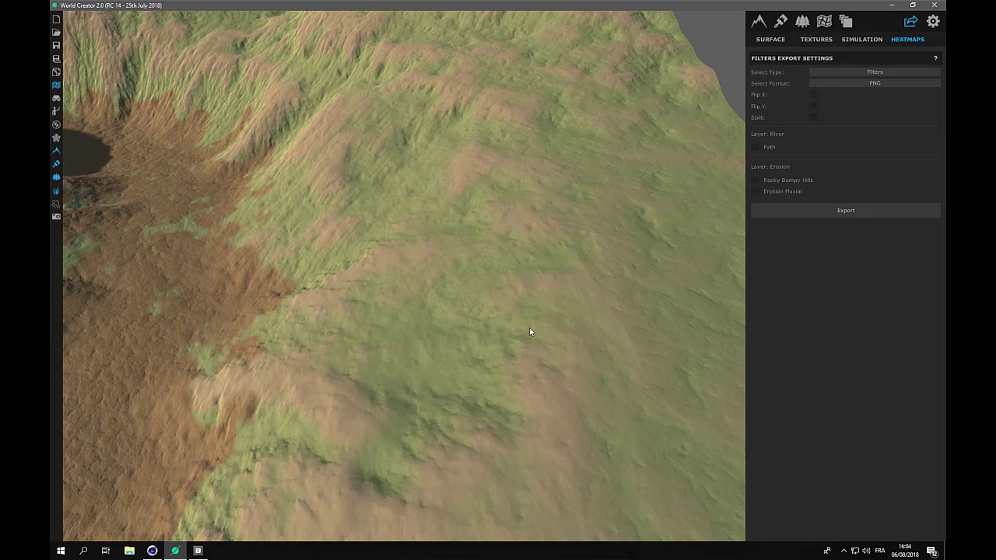
pyautogui.moveTo(469, 317); pyautogui.dragTo(541, 253, button='middle')
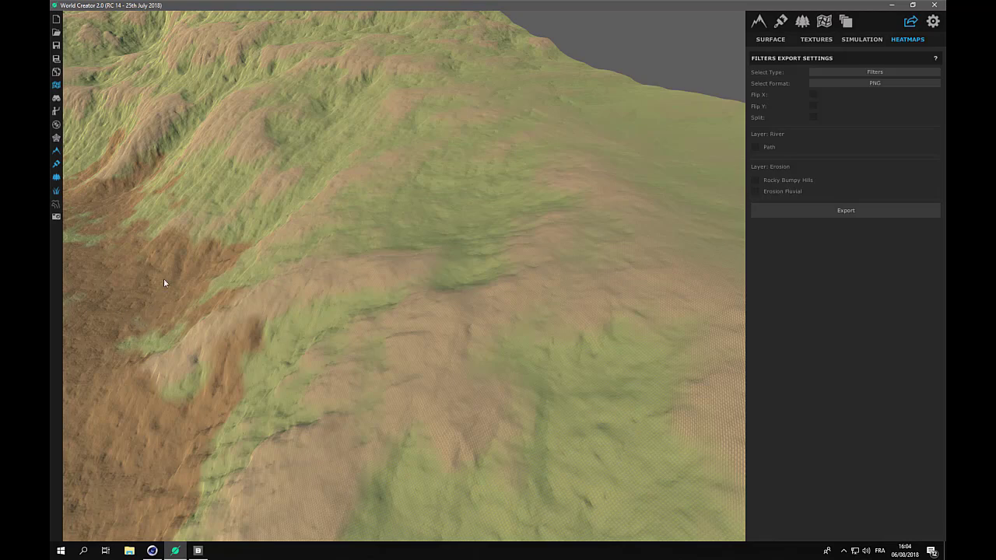
pyautogui.scroll(-3, 187, 284)
pyautogui.scroll(3, 467, 260)
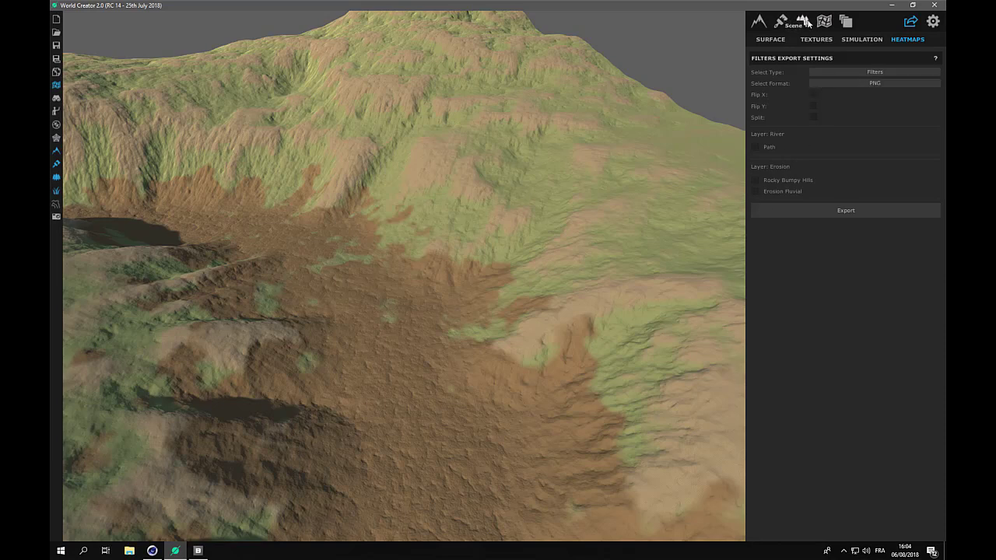
# Step: Add a detail layer named 'Ground plants' and put the flowers 01 plant in it
pyautogui.click(804, 22)
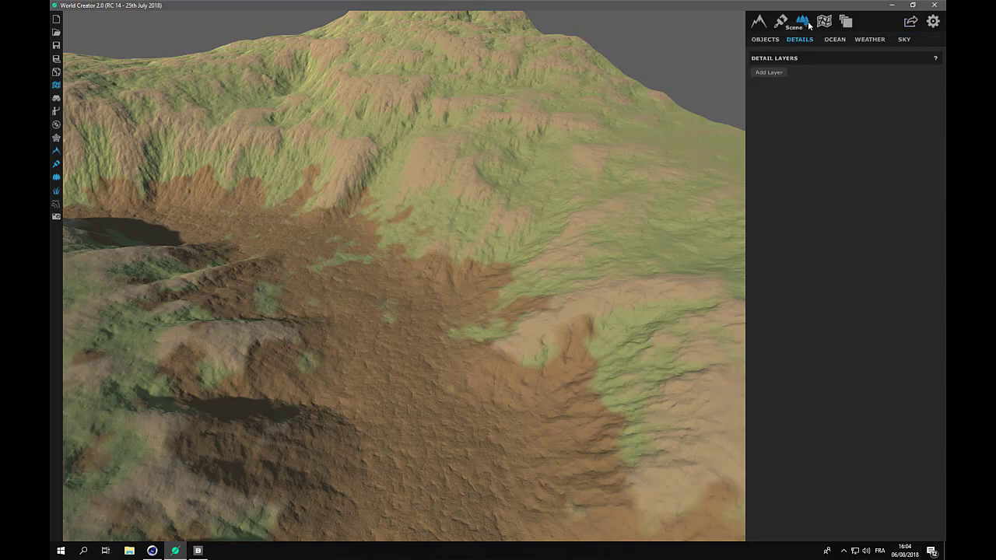
pyautogui.click(768, 72)
pyautogui.moveTo(859, 106); pyautogui.dragTo(810, 106)
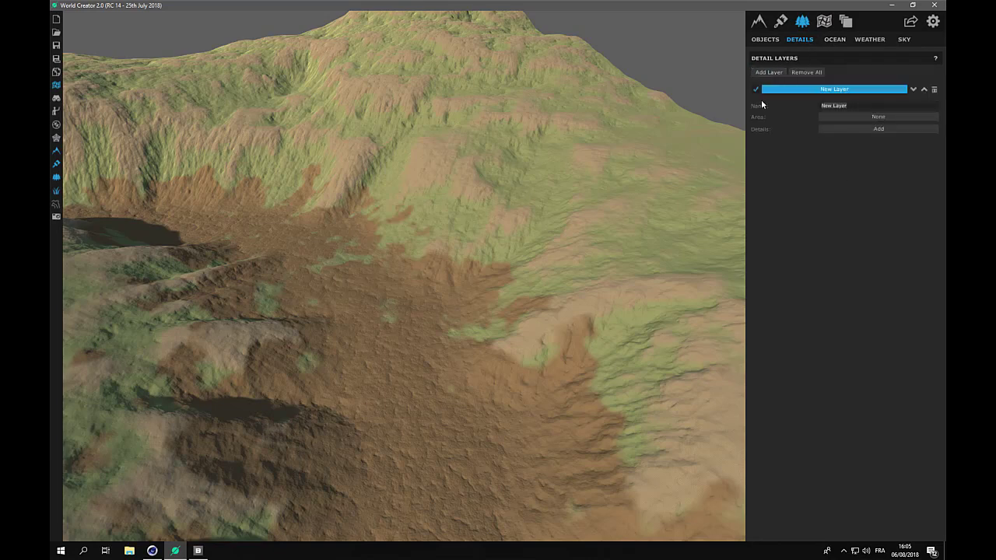
pyautogui.write('Ground plants')
pyautogui.click(828, 128)
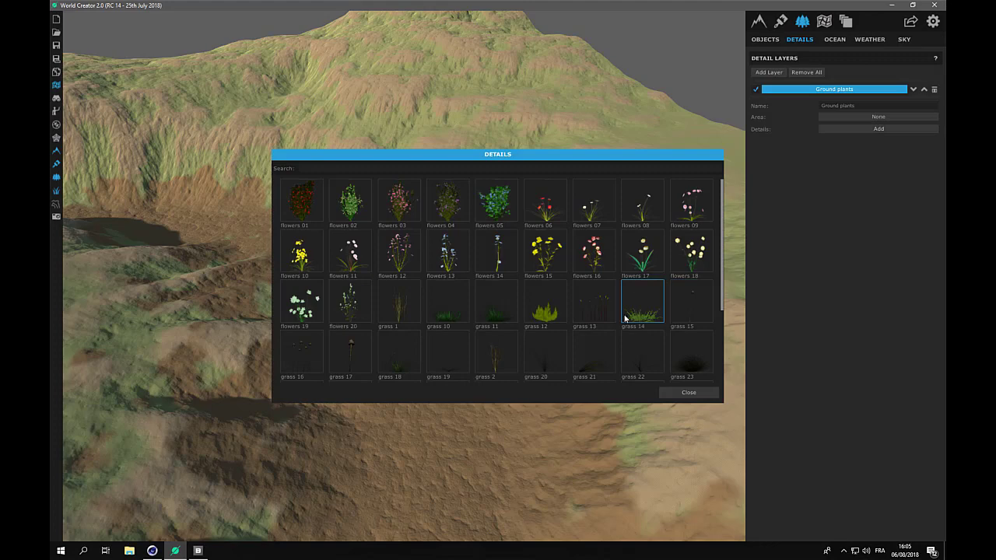
pyautogui.click(312, 207)
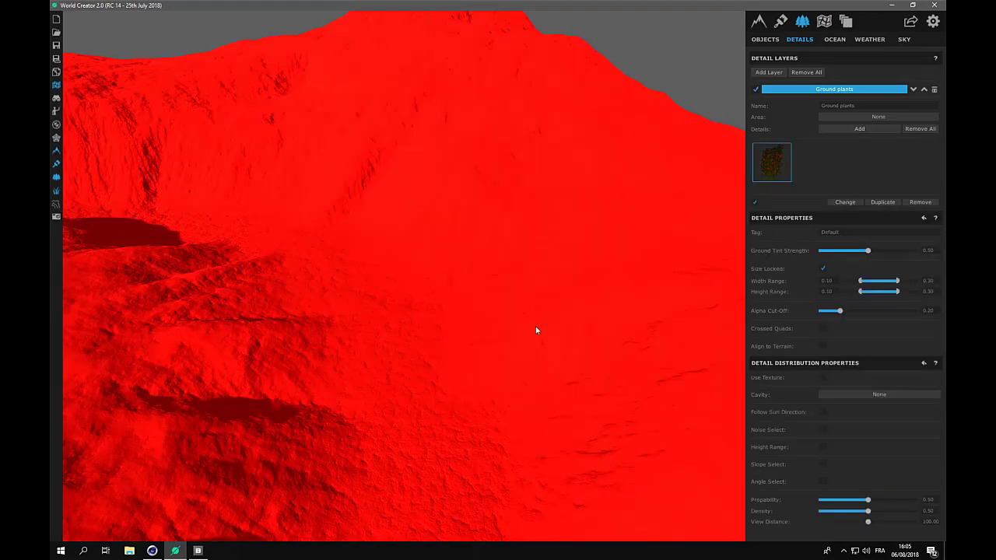
pyautogui.click(57, 86)
pyautogui.click(56, 86)
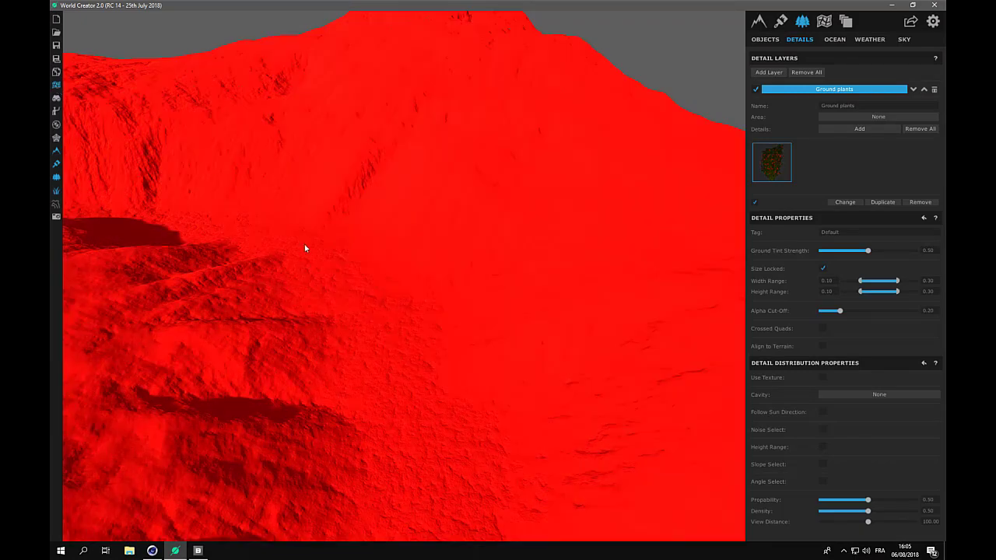
pyautogui.scroll(-3, 304, 248)
pyautogui.click(56, 86)
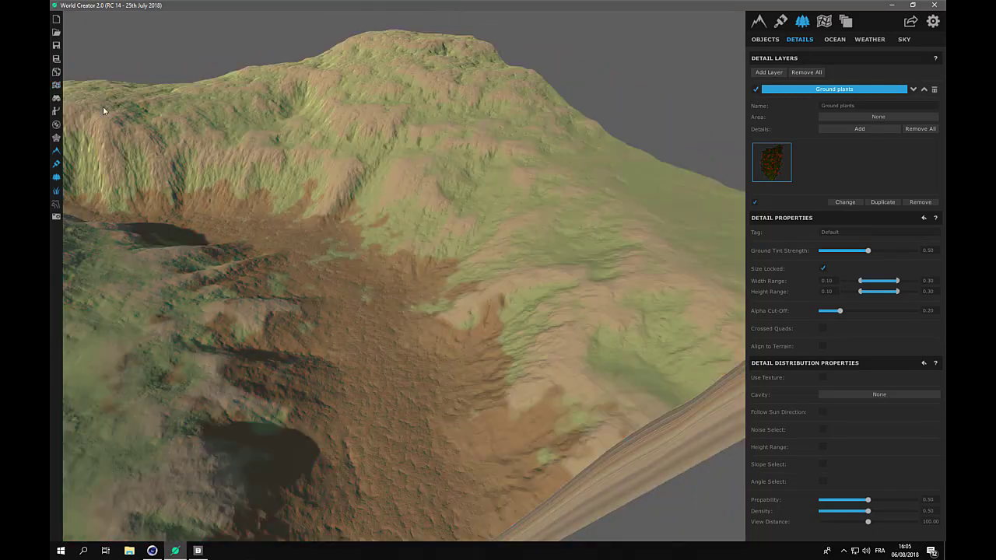
pyautogui.scroll(5, 560, 269)
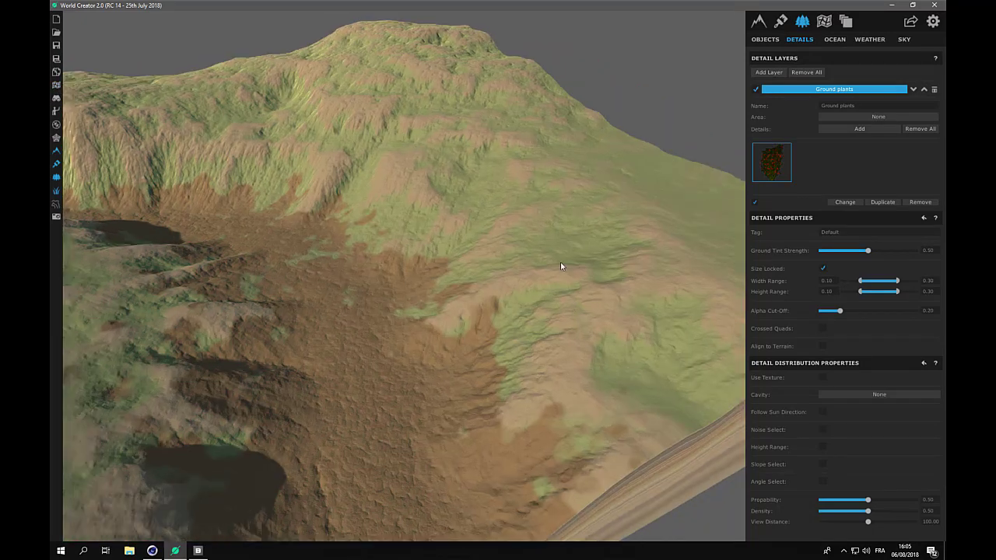
pyautogui.scroll(5, 560, 264)
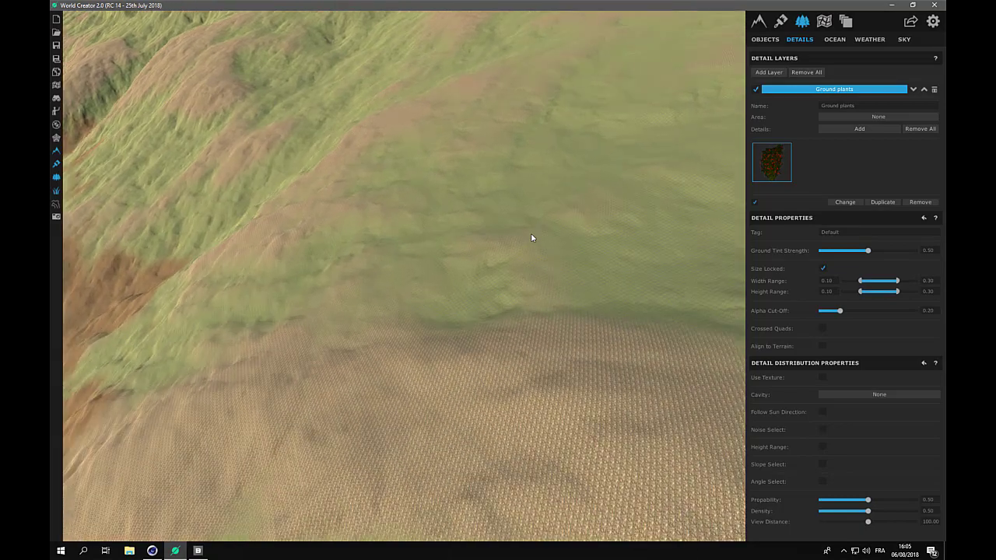
pyautogui.scroll(5, 549, 320)
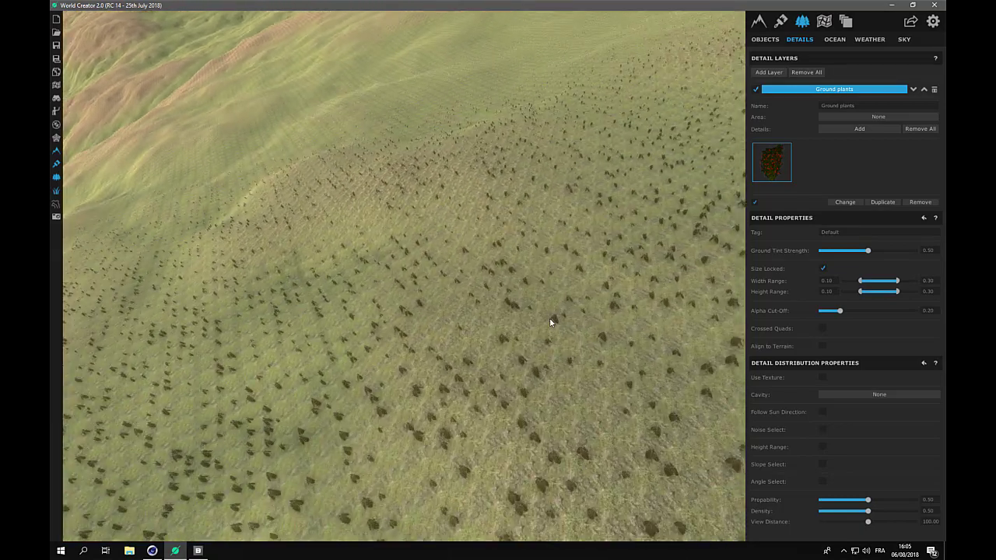
pyautogui.scroll(5, 550, 319)
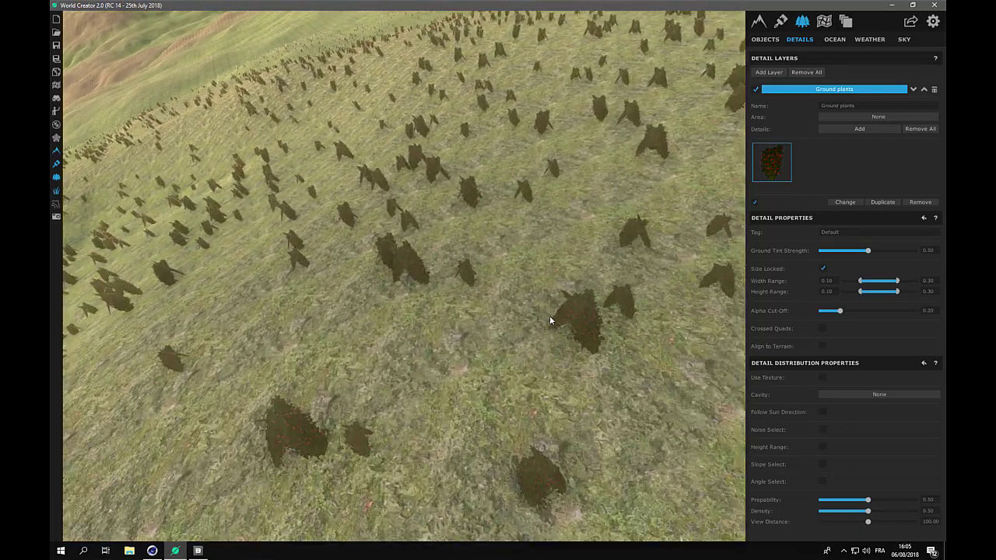
pyautogui.scroll(-10, 549, 316)
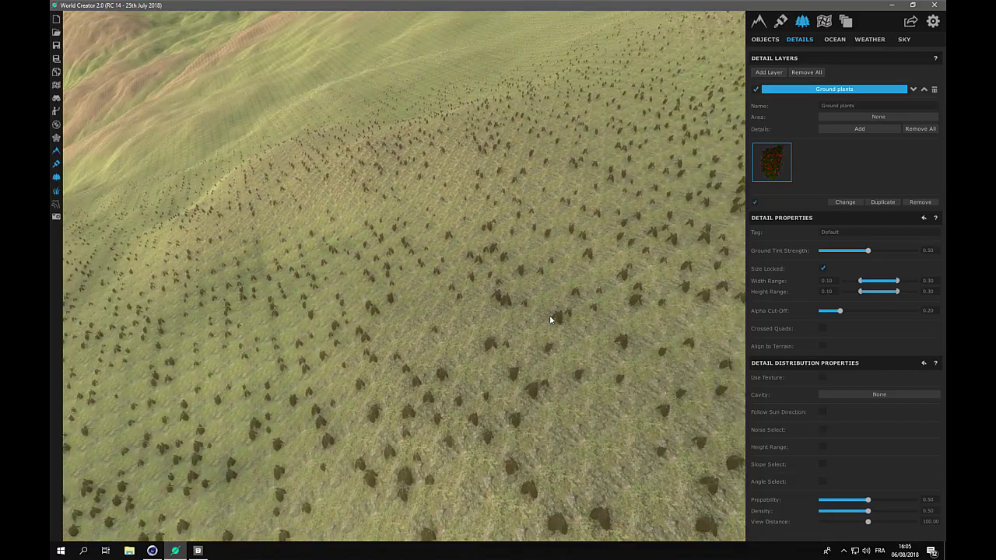
pyautogui.scroll(-8, 549, 317)
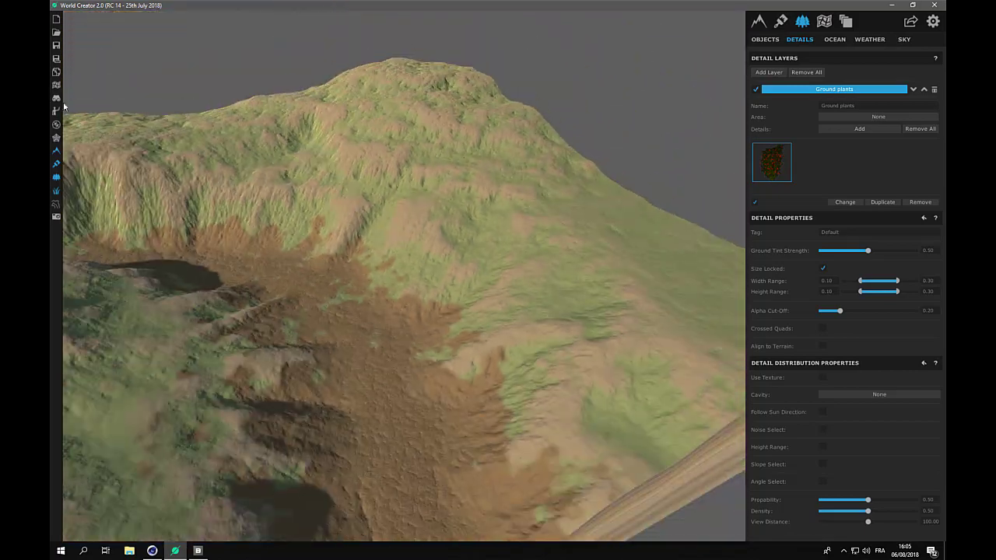
pyautogui.click(56, 84)
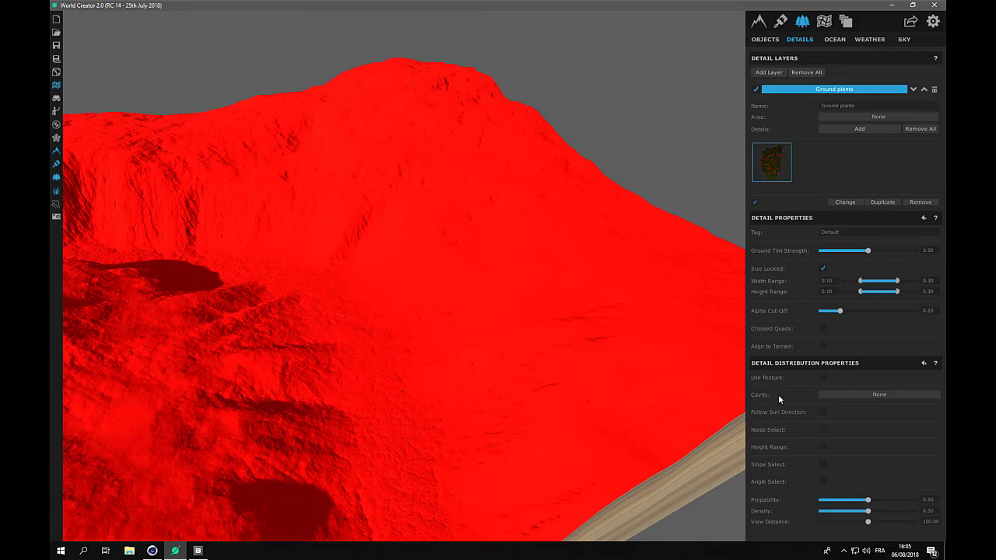
# Step: Limit Ground plants to heights above -62.42 and enable slope selection
pyautogui.click(821, 448)
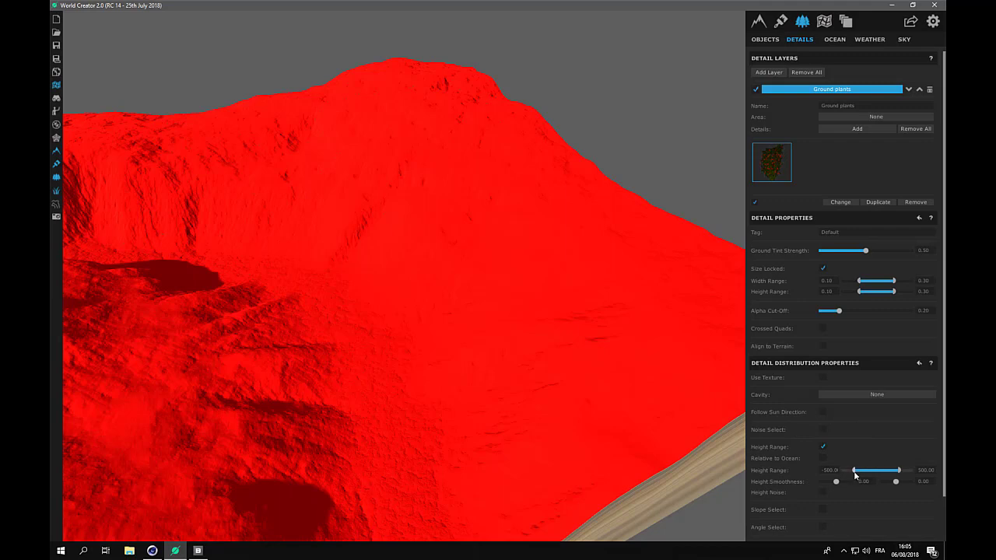
pyautogui.moveTo(855, 475); pyautogui.dragTo(873, 473)
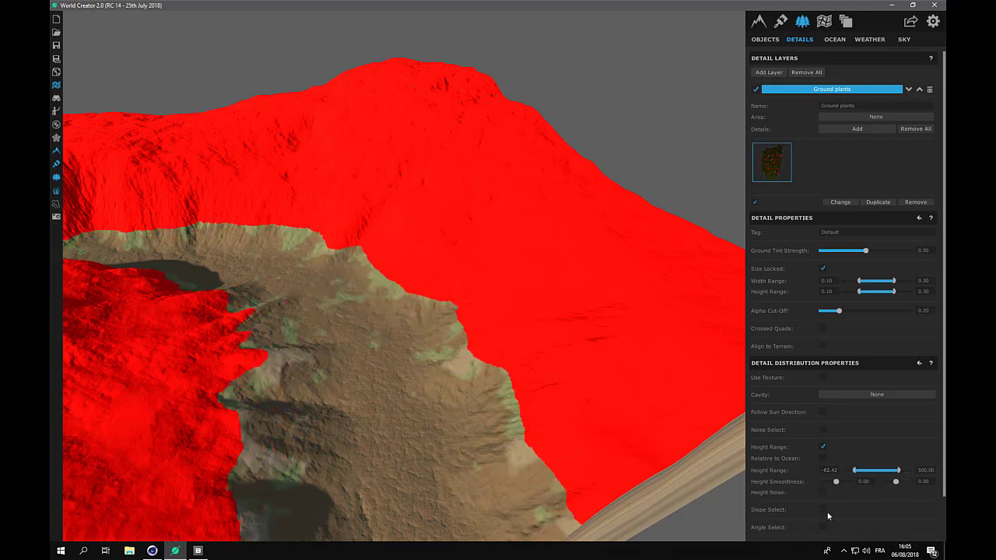
pyautogui.click(824, 508)
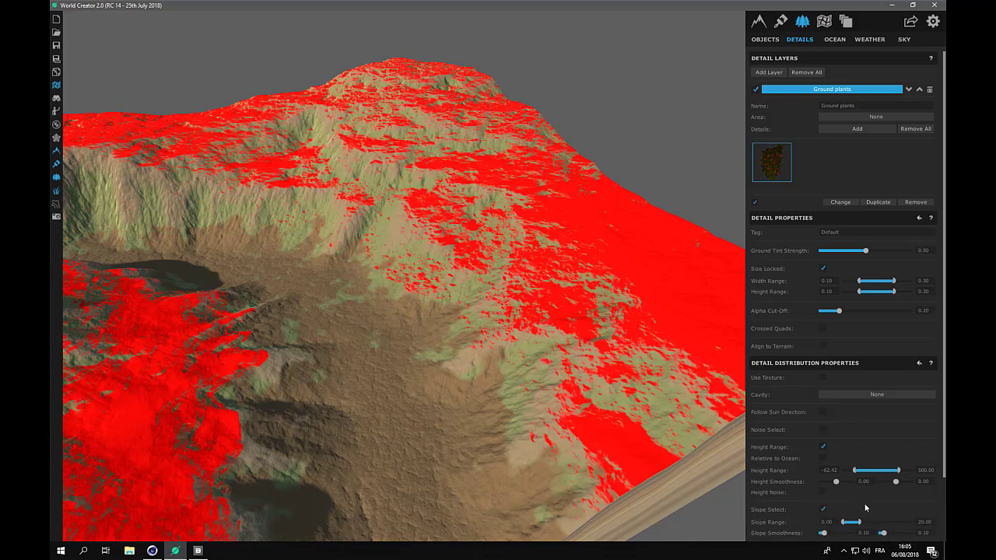
pyautogui.scroll(-2, 510, 312)
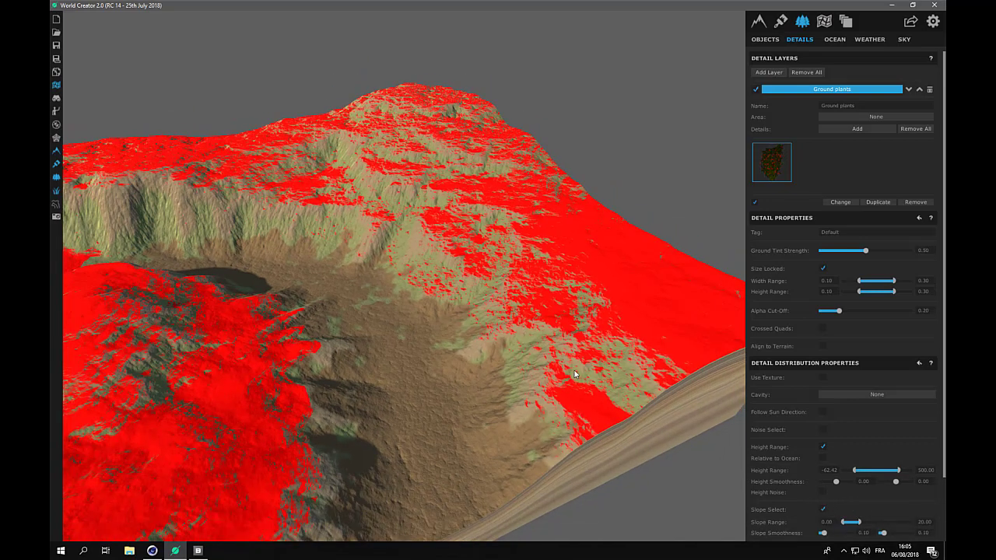
pyautogui.moveTo(557, 357); pyautogui.dragTo(527, 325, button='middle')
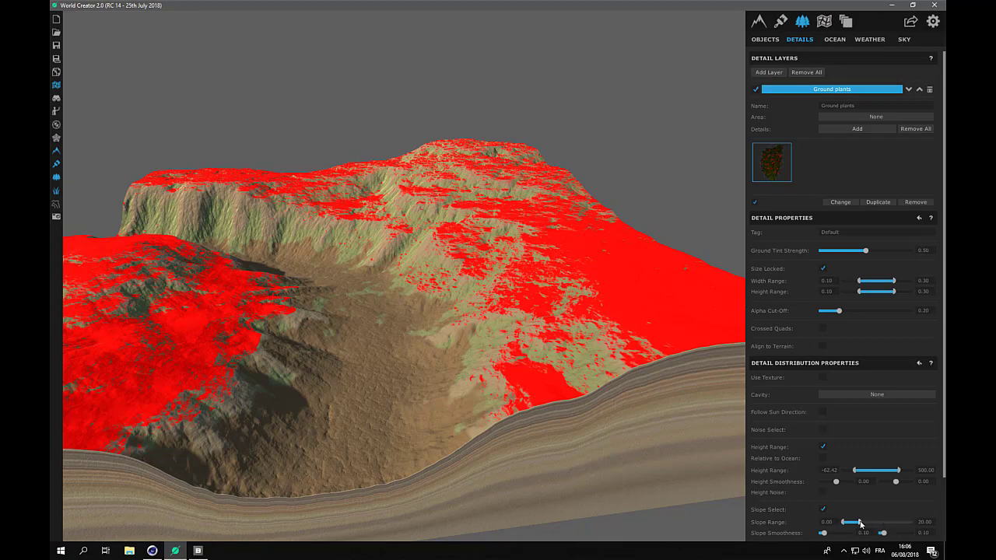
# Step: Set the Ground plants slope range maximum to 28.91 with 0.01 slope smoothness
pyautogui.moveTo(860, 524); pyautogui.dragTo(882, 527)
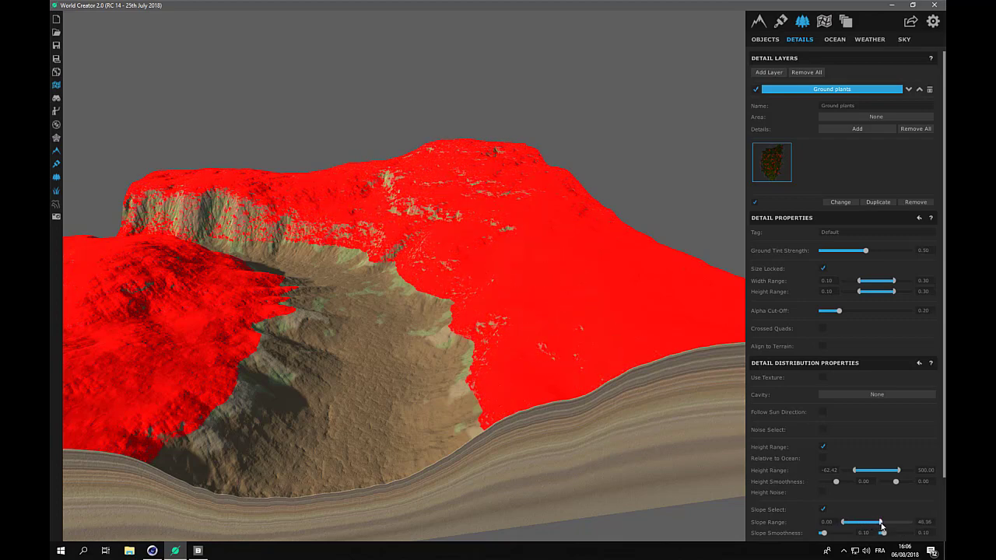
pyautogui.click(922, 523)
pyautogui.write('50')
pyautogui.press('Return')
pyautogui.moveTo(825, 533); pyautogui.dragTo(821, 534)
pyautogui.moveTo(883, 534); pyautogui.dragTo(880, 534)
pyautogui.scroll(2, 236, 376)
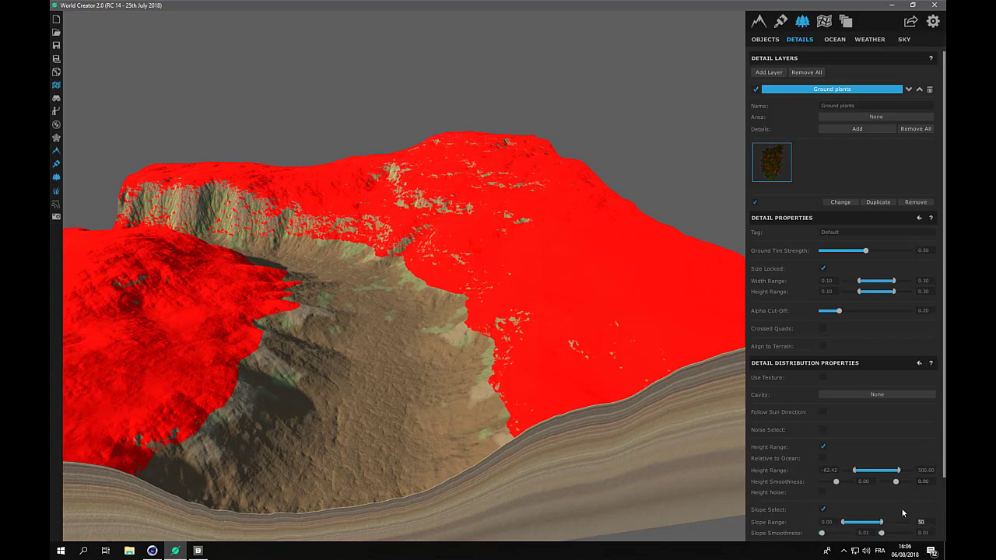
pyautogui.write('45')
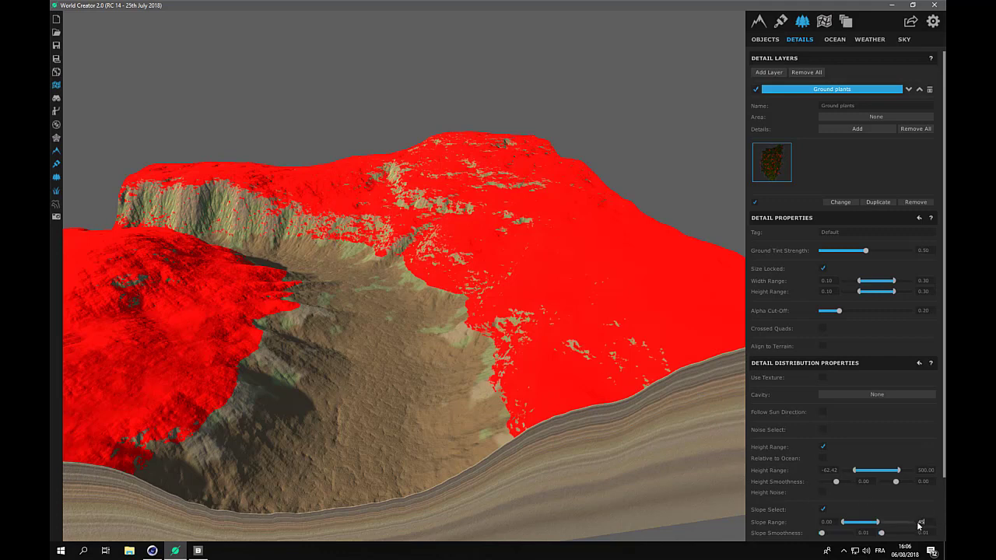
pyautogui.moveTo(873, 524); pyautogui.dragTo(867, 523)
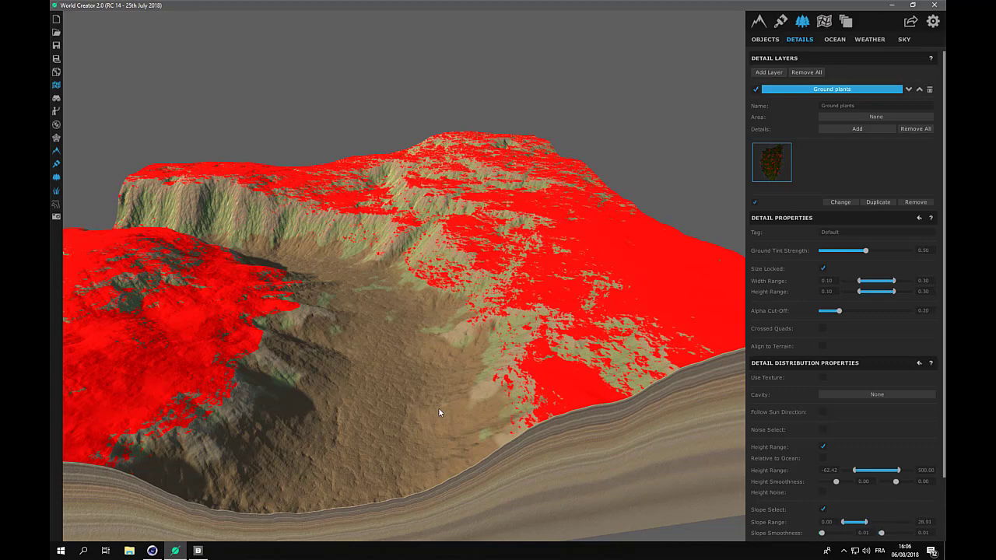
pyautogui.moveTo(439, 409); pyautogui.dragTo(525, 344, button='right')
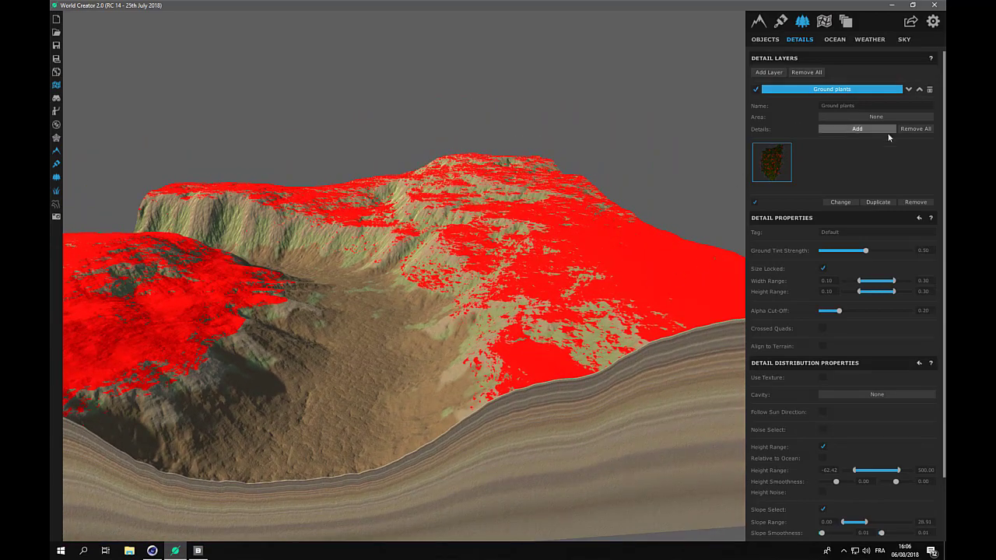
# Step: Tag the Ground plants detail layer as Grass_dist
pyautogui.click(910, 21)
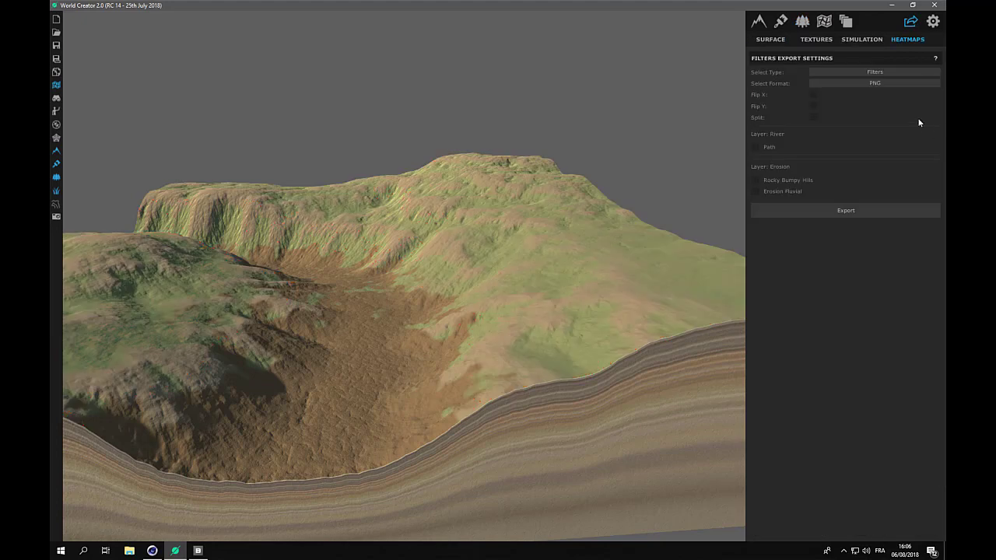
pyautogui.click(802, 21)
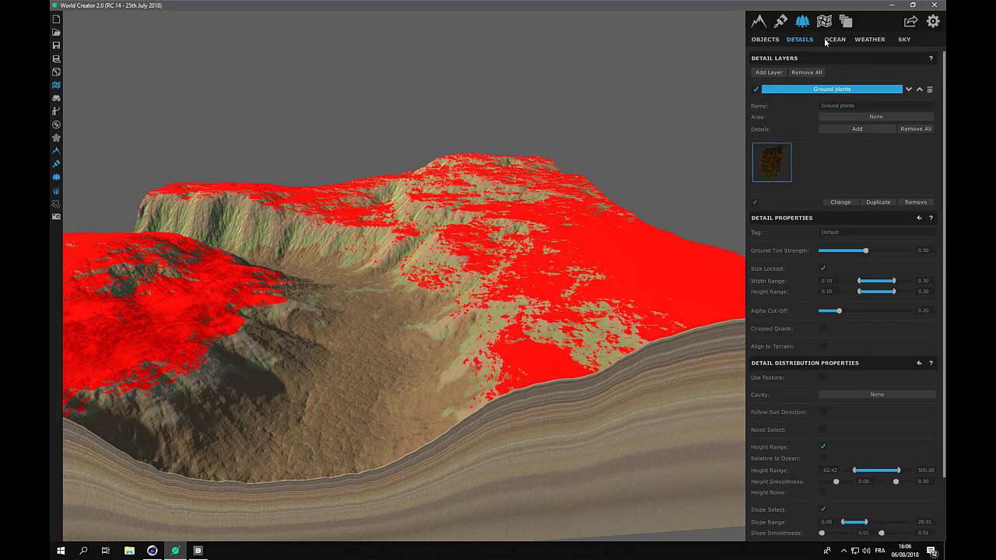
pyautogui.click(859, 236)
pyautogui.write('Grass_dist')
# Step: Set the heatmap export type to Details and include the Grass_dist tag
pyautogui.click(910, 22)
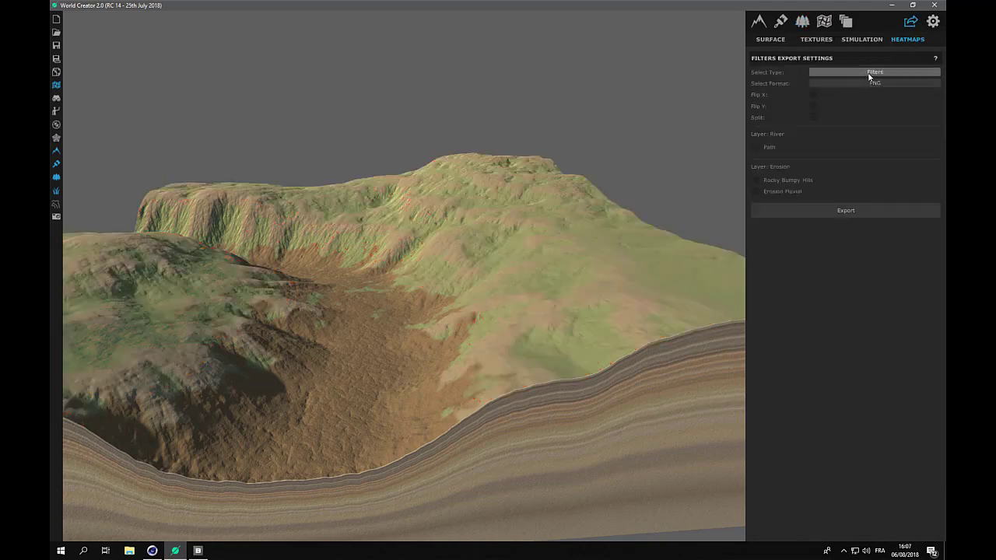
pyautogui.click(889, 74)
pyautogui.click(884, 111)
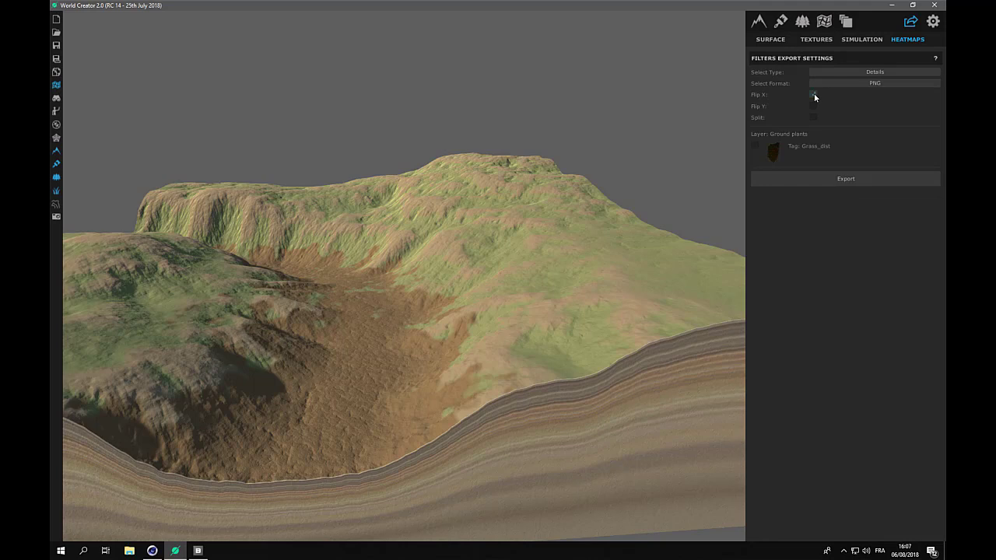
pyautogui.click(755, 146)
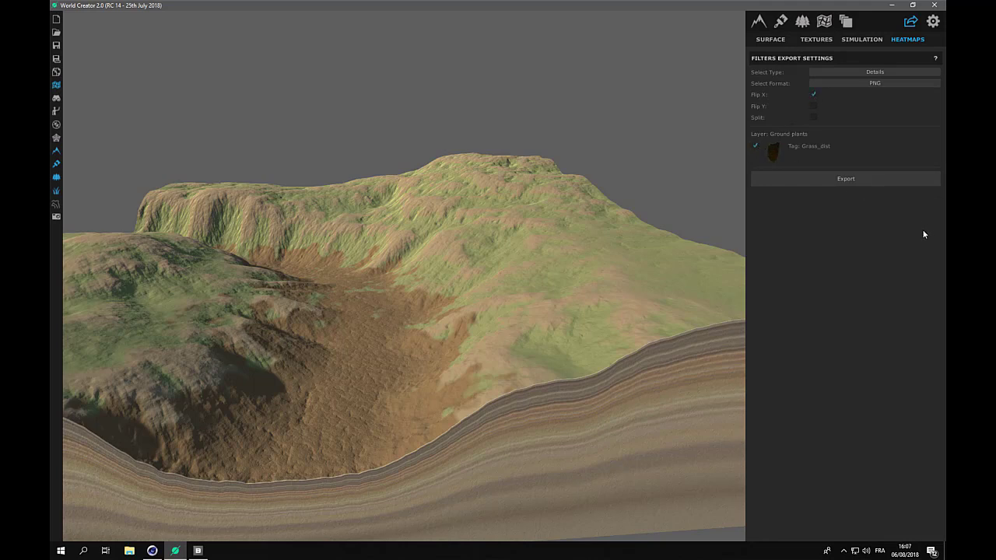
# Step: Export heatmap.PNG into K:\Tutorials\Small scale terrain\riverside, then return to Cinema 4D
pyautogui.click(845, 180)
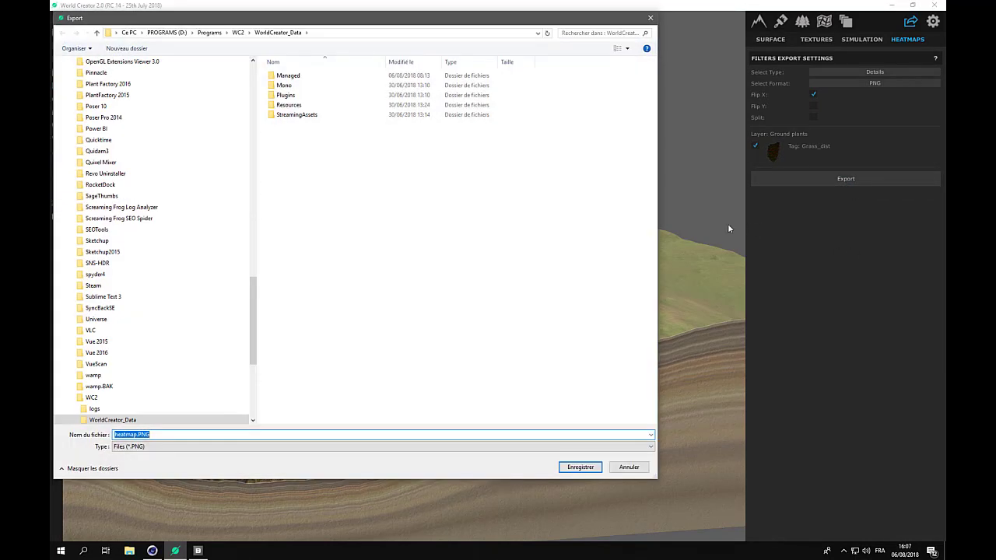
pyautogui.scroll(-6, 192, 360)
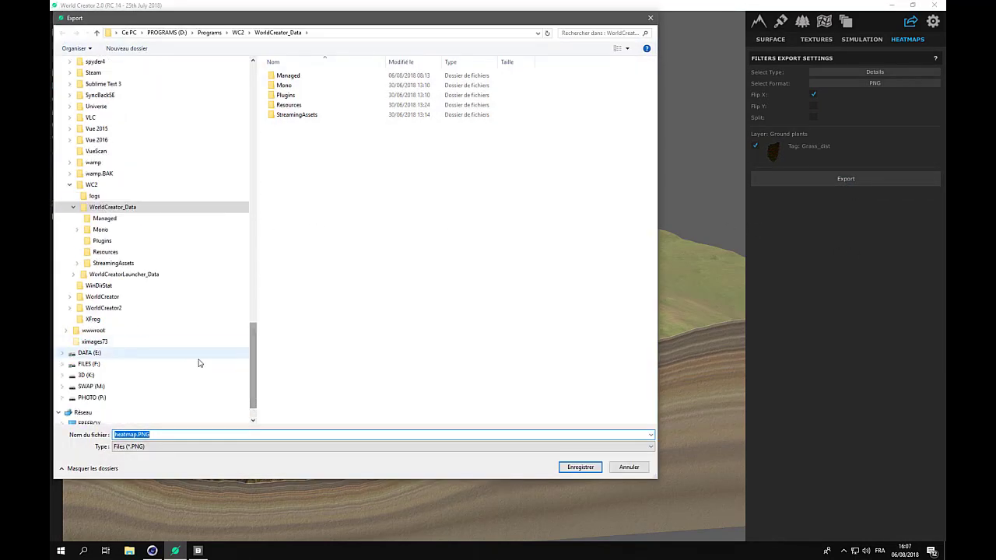
pyautogui.click(86, 376)
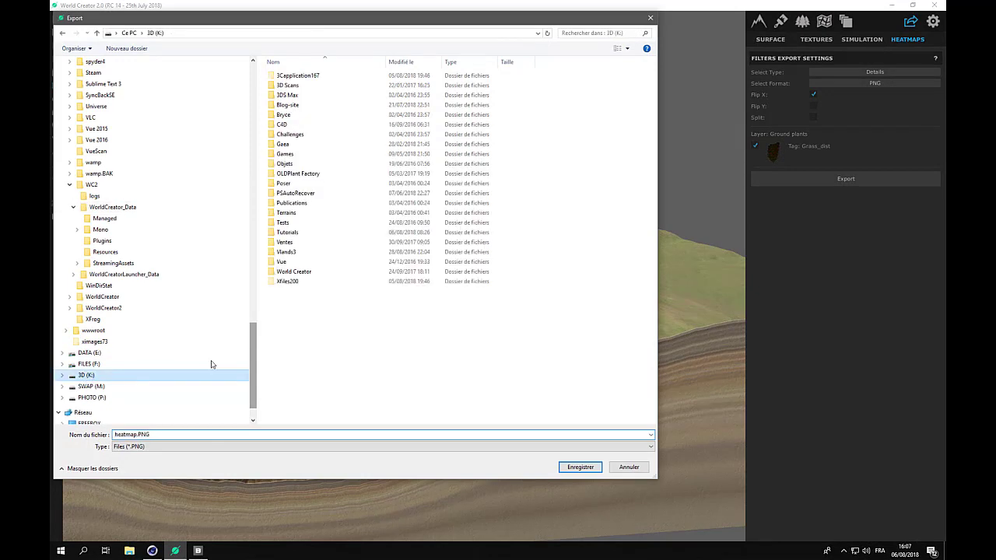
pyautogui.doubleClick(284, 232)
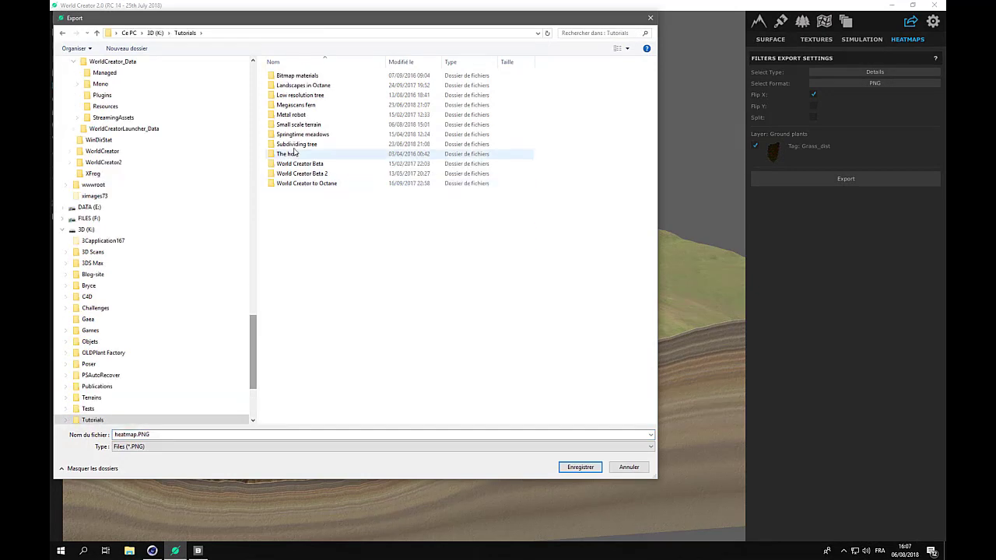
pyautogui.doubleClick(292, 125)
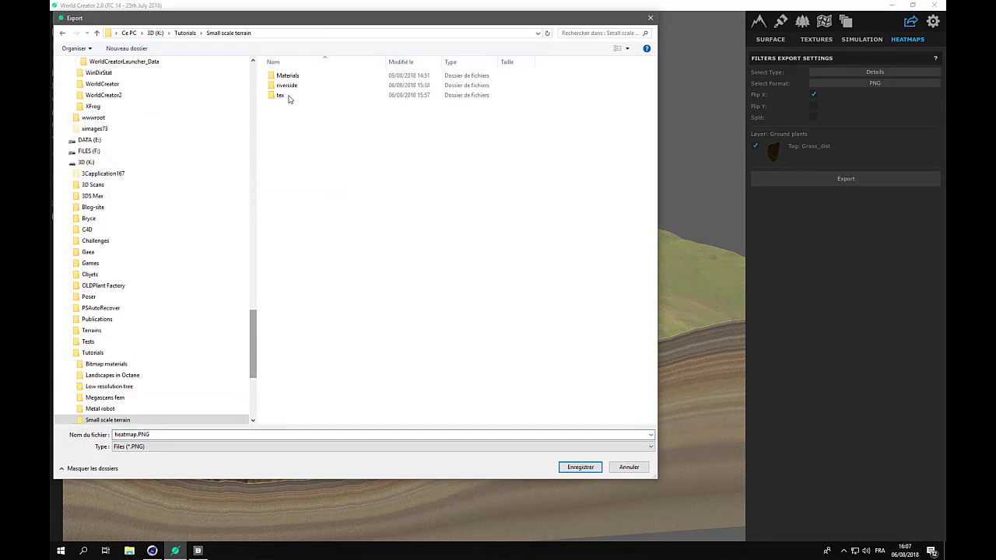
pyautogui.doubleClick(286, 86)
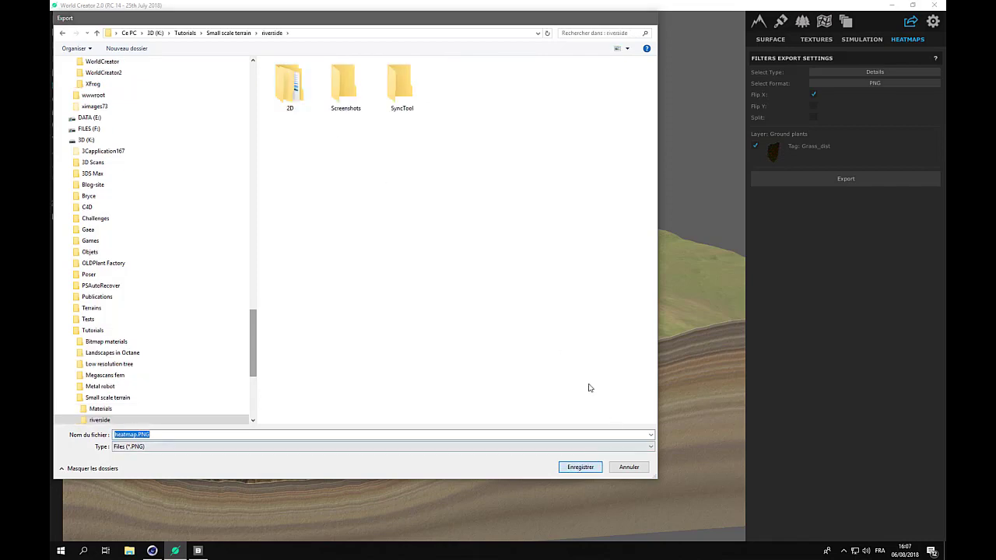
pyautogui.click(580, 466)
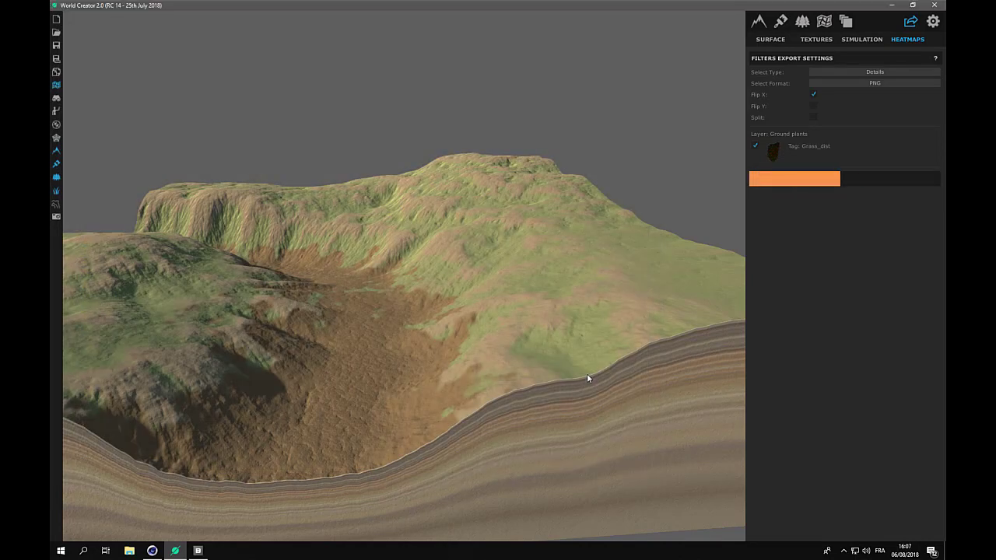
pyautogui.click(152, 550)
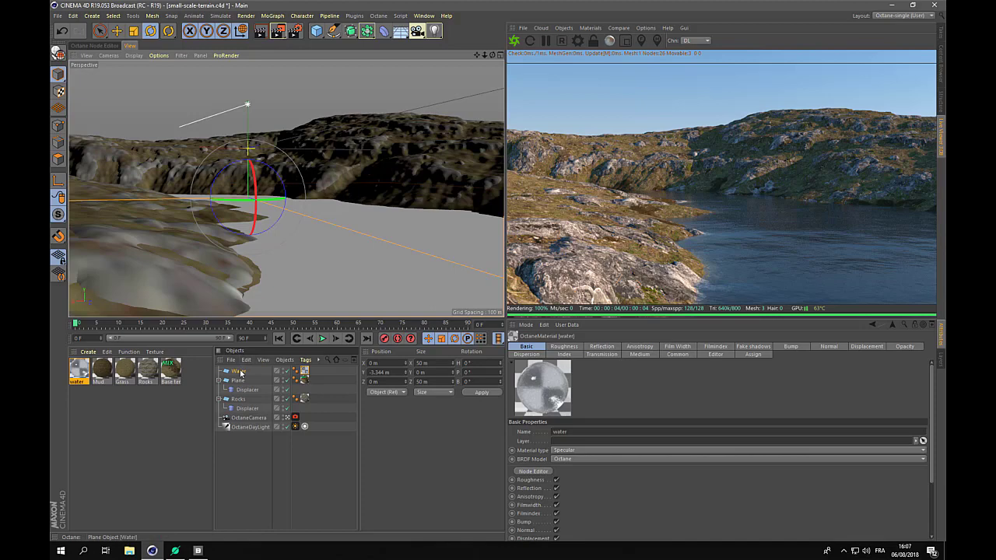
# Step: Add an Octane Scatter and a Cube to the scene
pyautogui.click(564, 28)
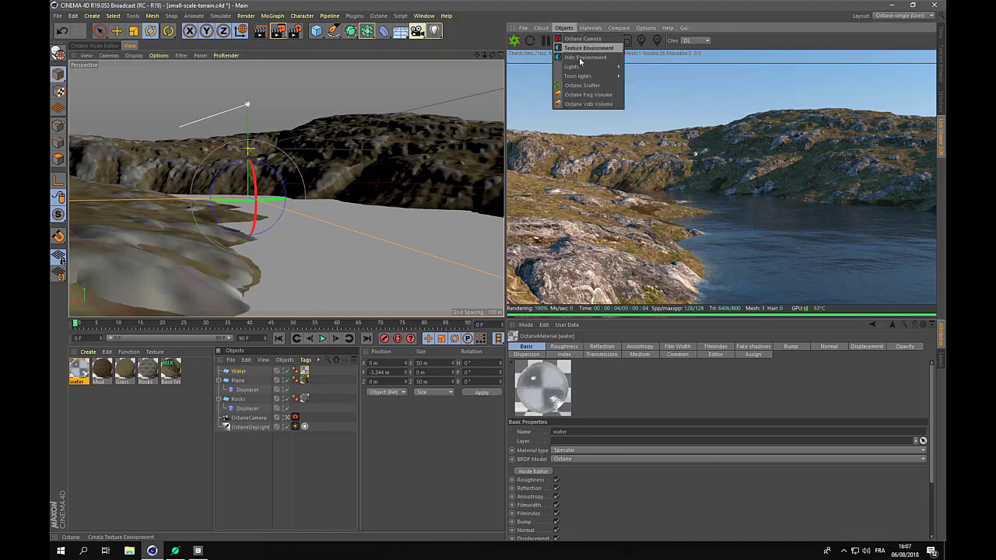
pyautogui.click(588, 85)
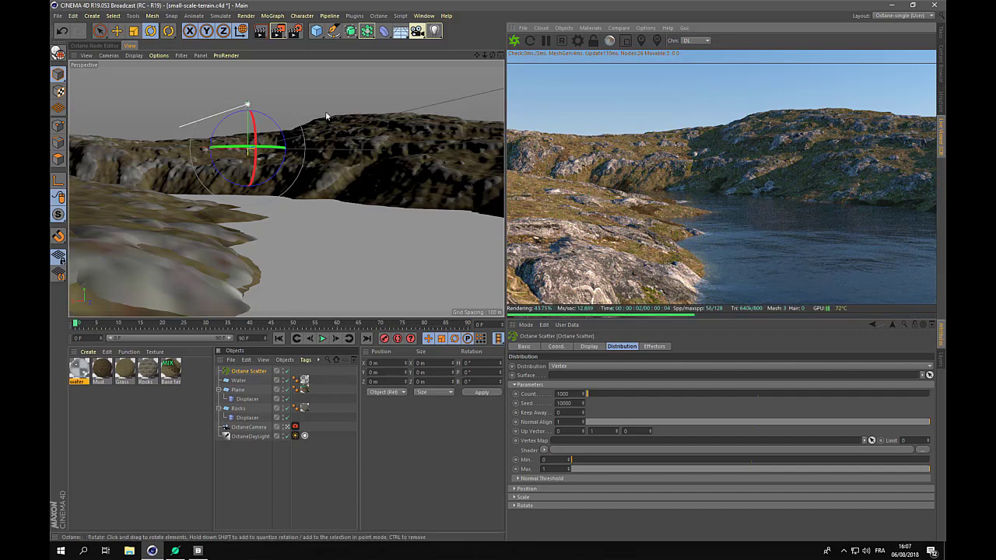
pyautogui.click(316, 30)
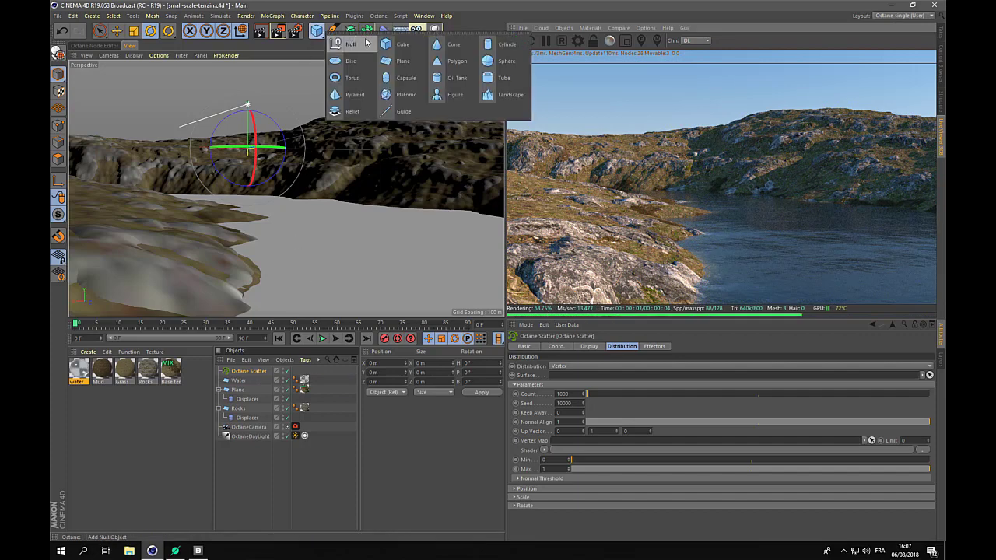
pyautogui.click(395, 44)
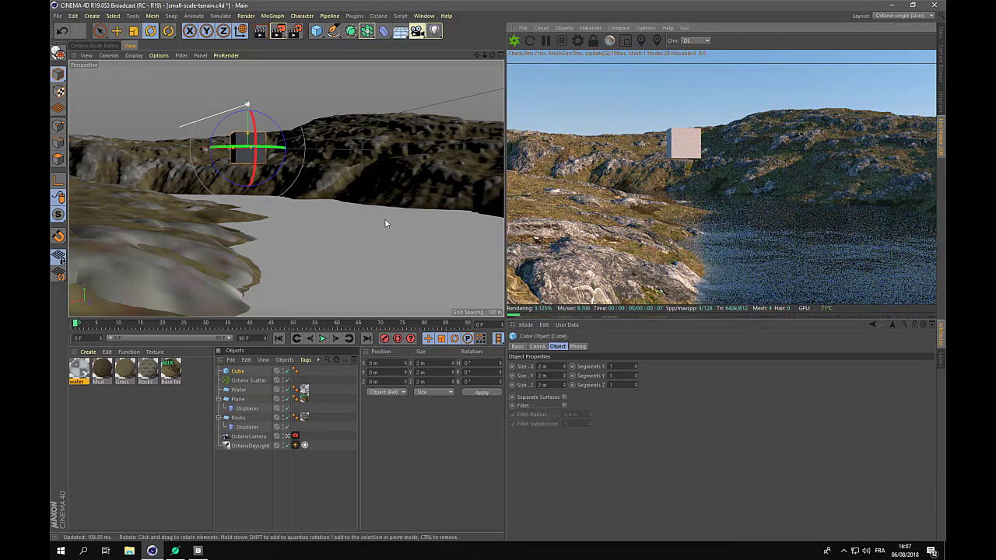
# Step: Resize the cube to 0.2 m and nest it under Octane Scatter
pyautogui.doubleClick(541, 366)
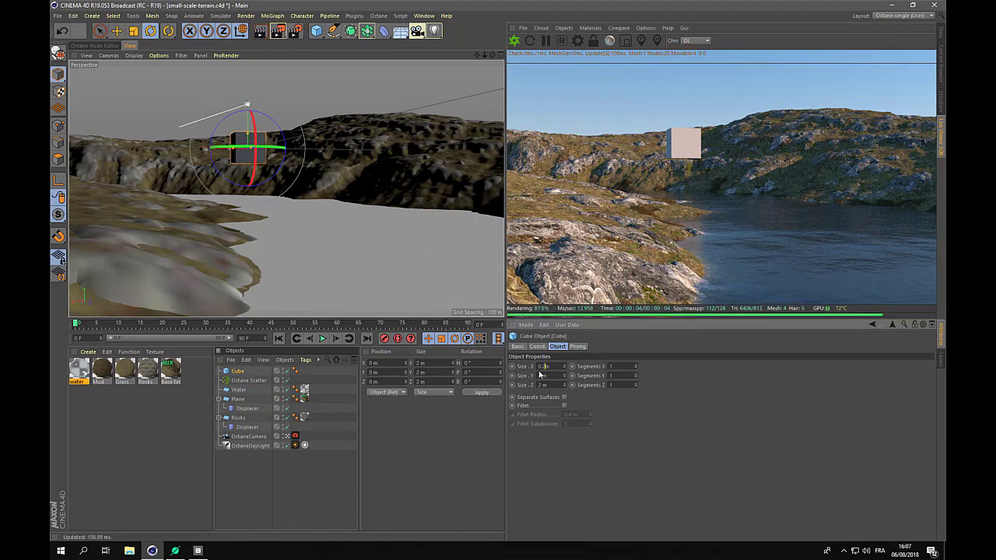
pyautogui.write('0.2')
pyautogui.press('Return')
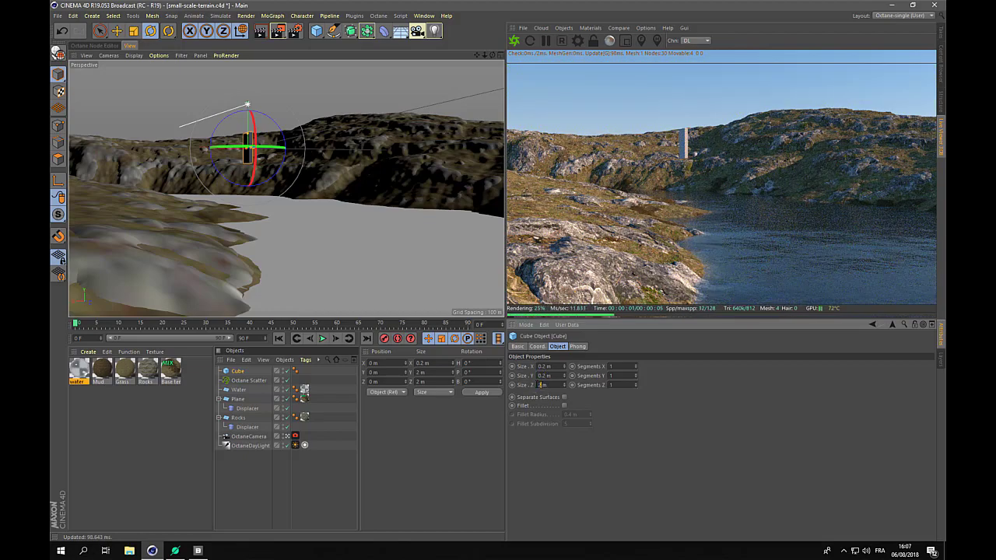
pyautogui.write('0.2')
pyautogui.press('Return')
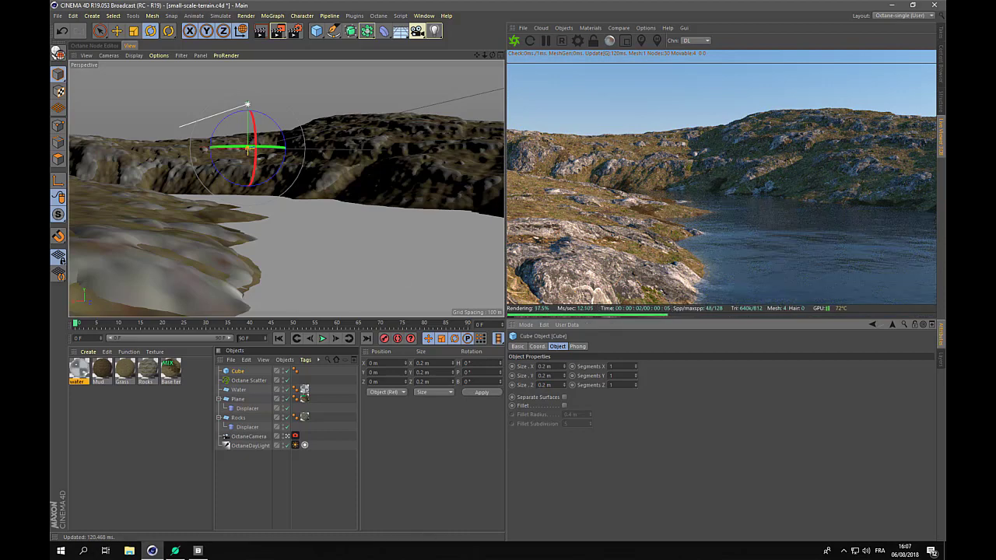
pyautogui.moveTo(241, 370); pyautogui.dragTo(245, 380)
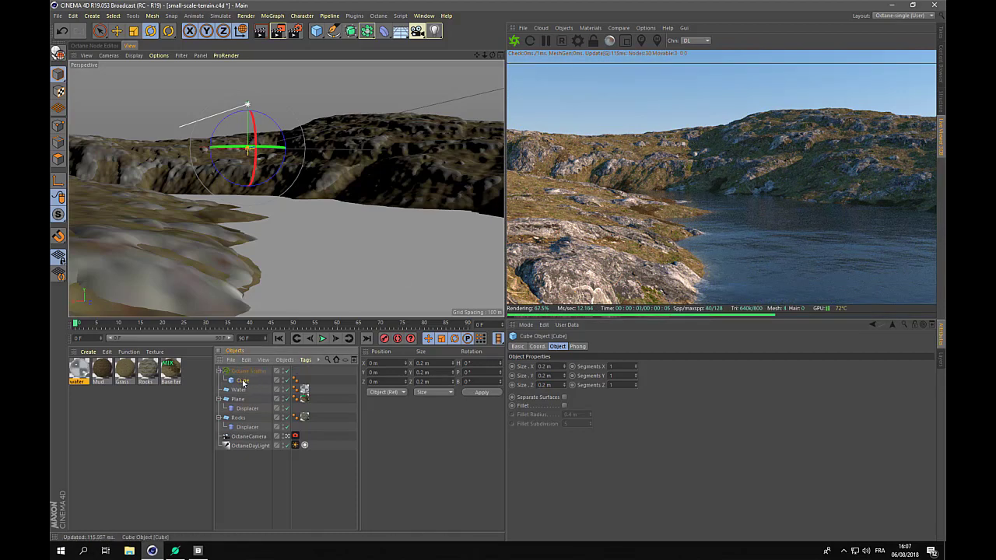
# Step: Set the Octane Scatter distribution to Surface using the Plane terrain
pyautogui.click(249, 371)
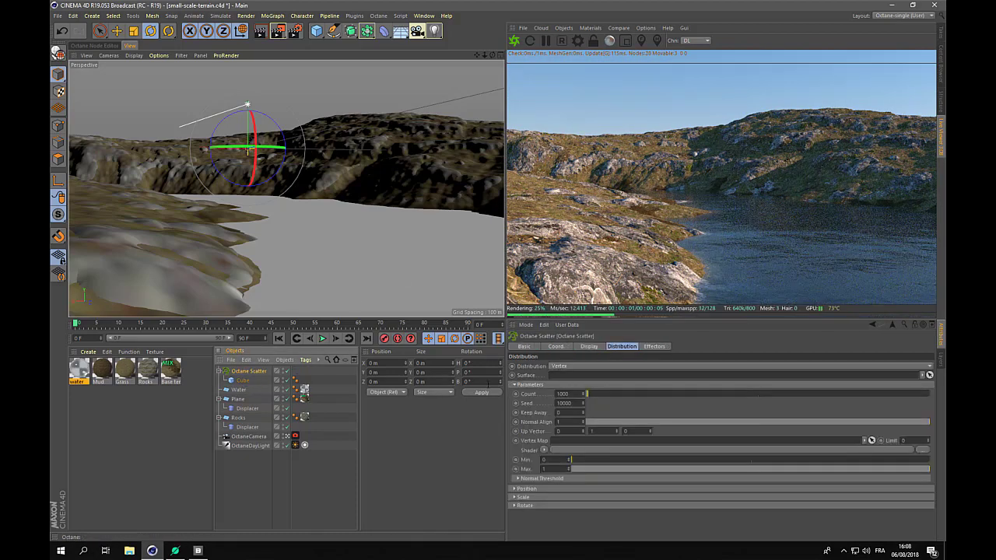
pyautogui.click(929, 365)
pyautogui.click(925, 374)
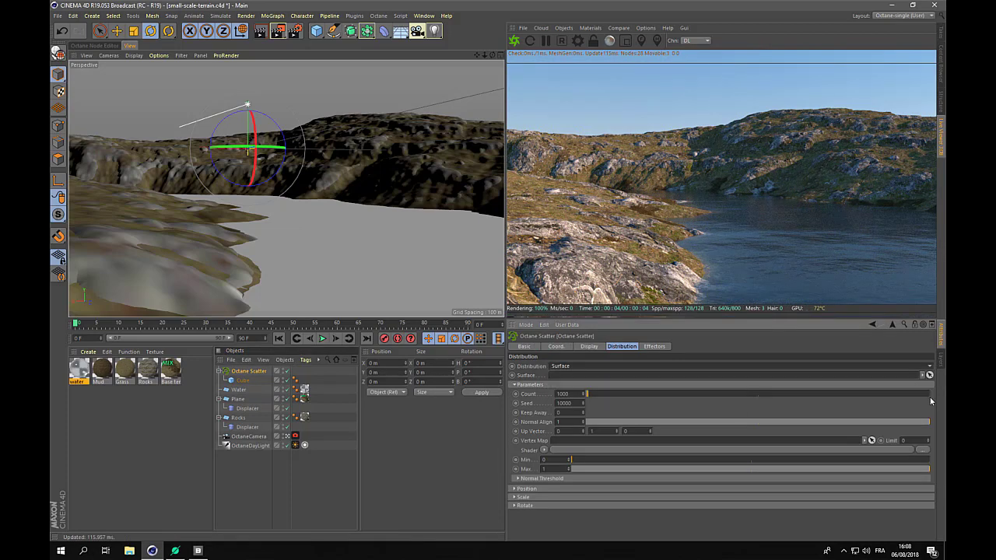
pyautogui.click(930, 374)
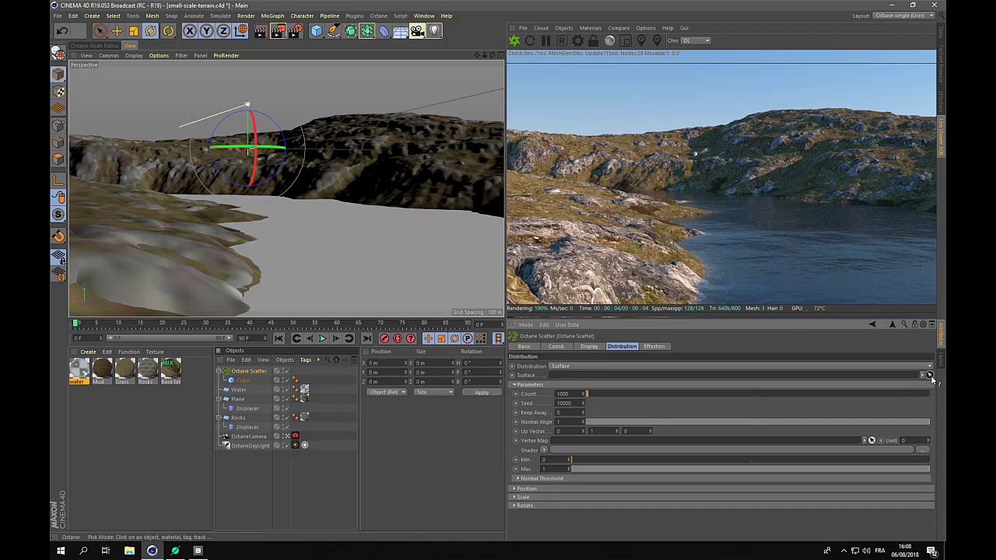
pyautogui.click(241, 402)
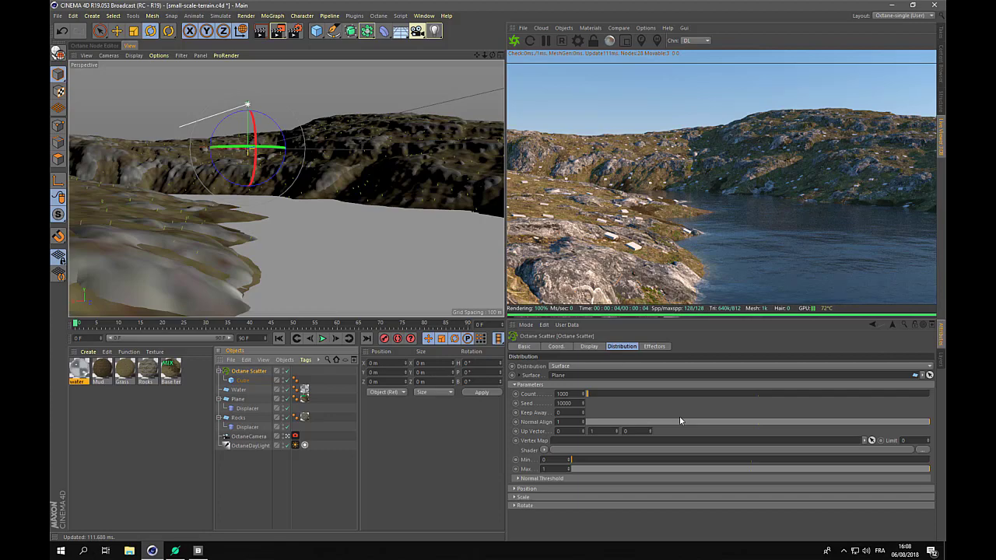
# Step: Raise the scatter count to 10000 and orbit a free view over the terrain
pyautogui.click(294, 435)
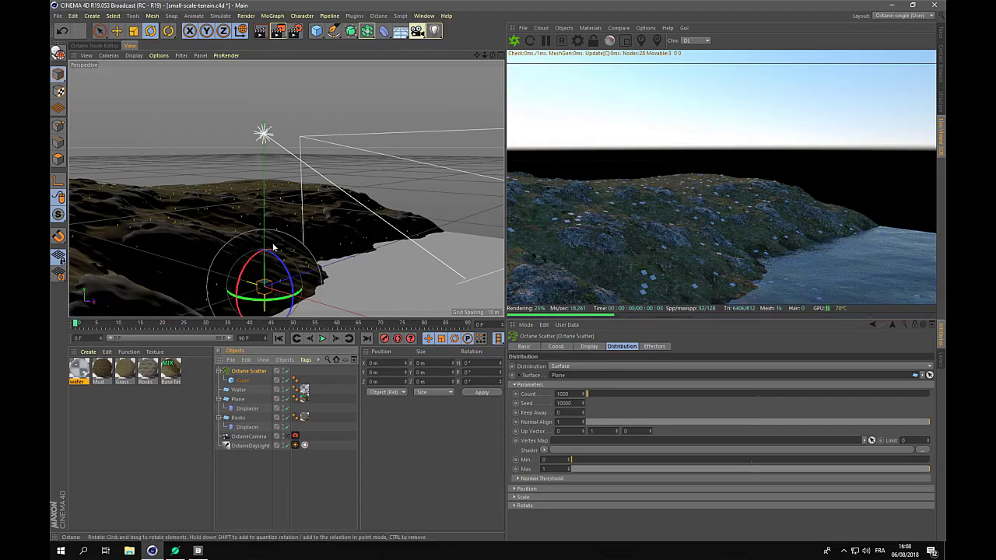
pyautogui.keyDown('alt'); pyautogui.moveTo(275, 246); pyautogui.dragTo(297, 232); pyautogui.keyUp('alt')
pyautogui.scroll(10, 297, 234)
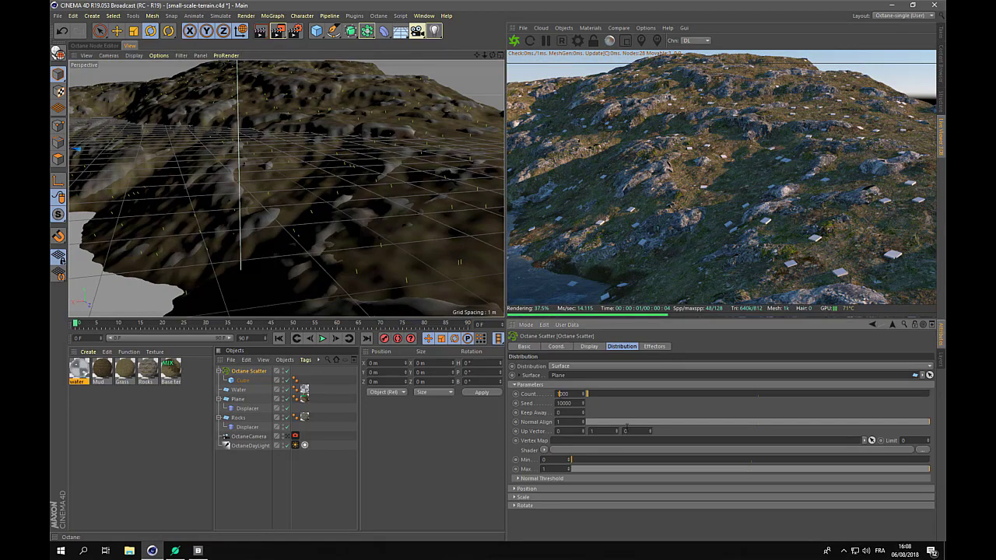
pyautogui.press('Return')
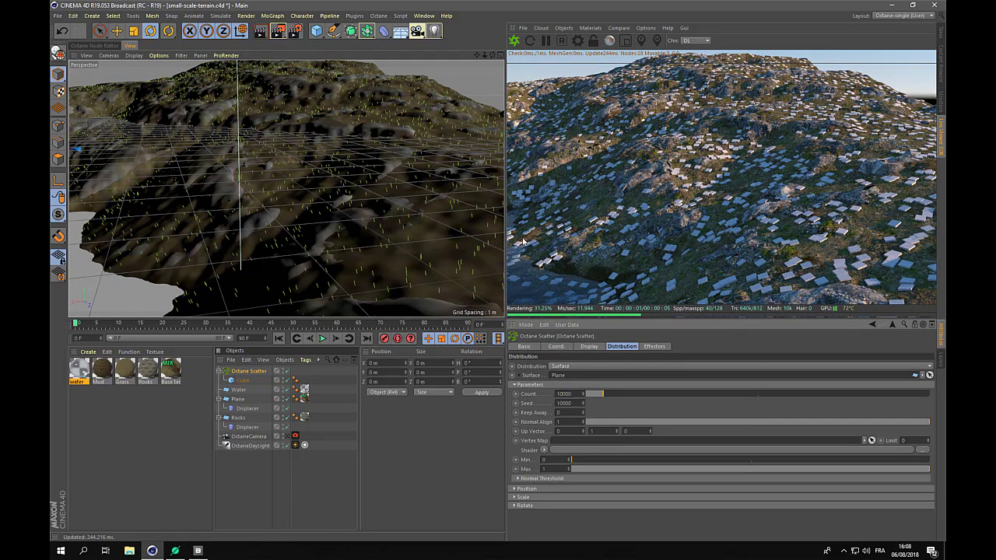
pyautogui.keyDown('alt'); pyautogui.moveTo(283, 226); pyautogui.dragTo(133, 262); pyautogui.keyUp('alt')
pyautogui.keyDown('alt'); pyautogui.moveTo(177, 240); pyautogui.dragTo(291, 247); pyautogui.keyUp('alt')
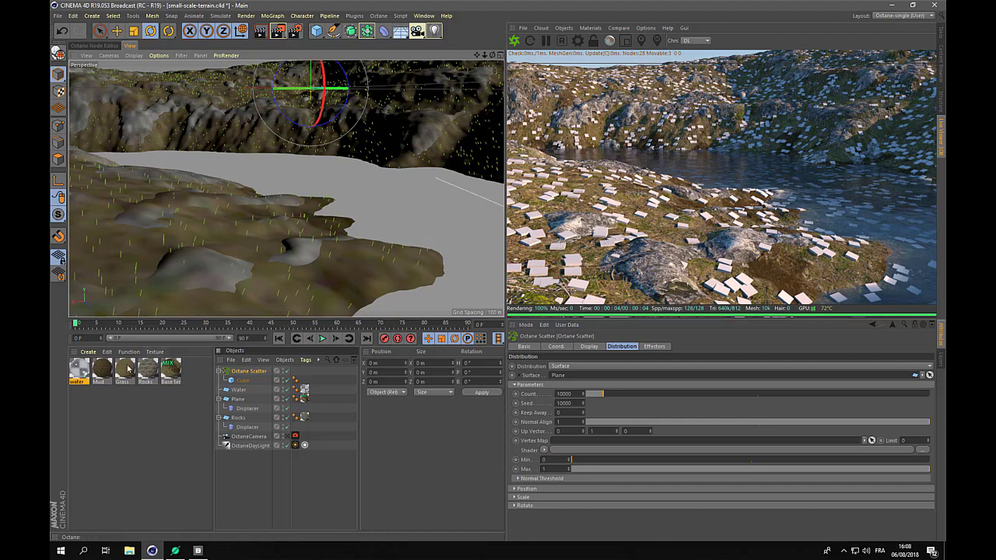
# Step: Set the Base terrain mix material's displacement mid level to 0.3, then show the perspective viewport
pyautogui.click(172, 375)
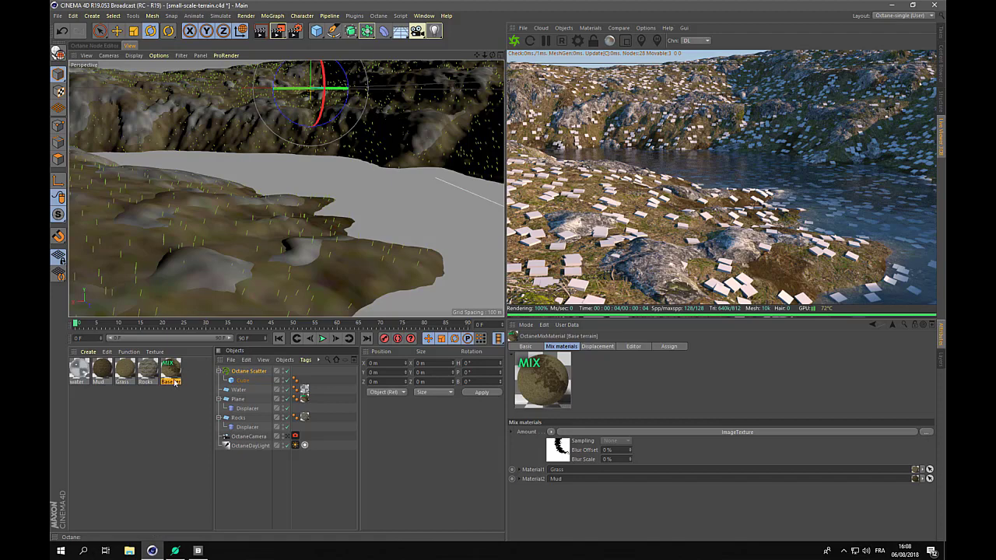
pyautogui.click(91, 46)
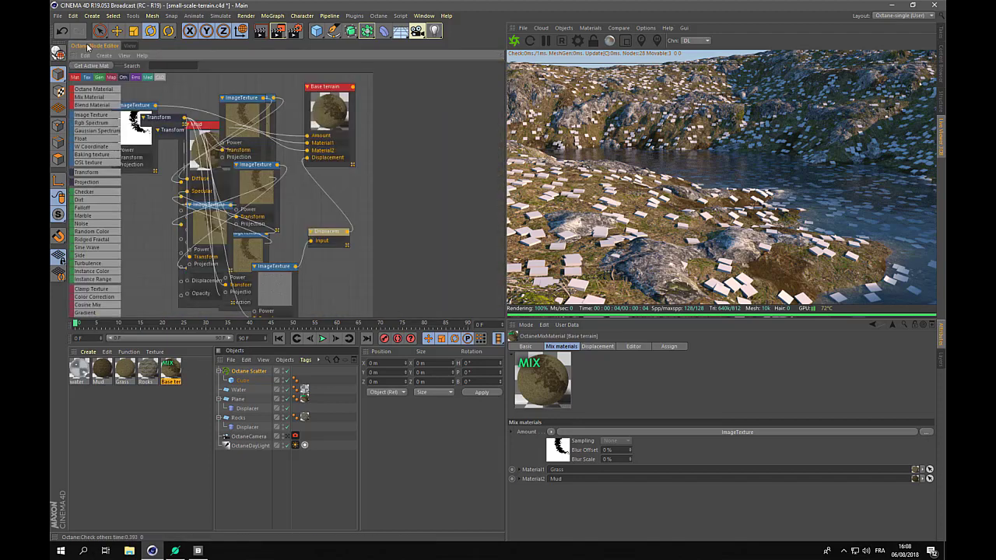
pyautogui.click(280, 269)
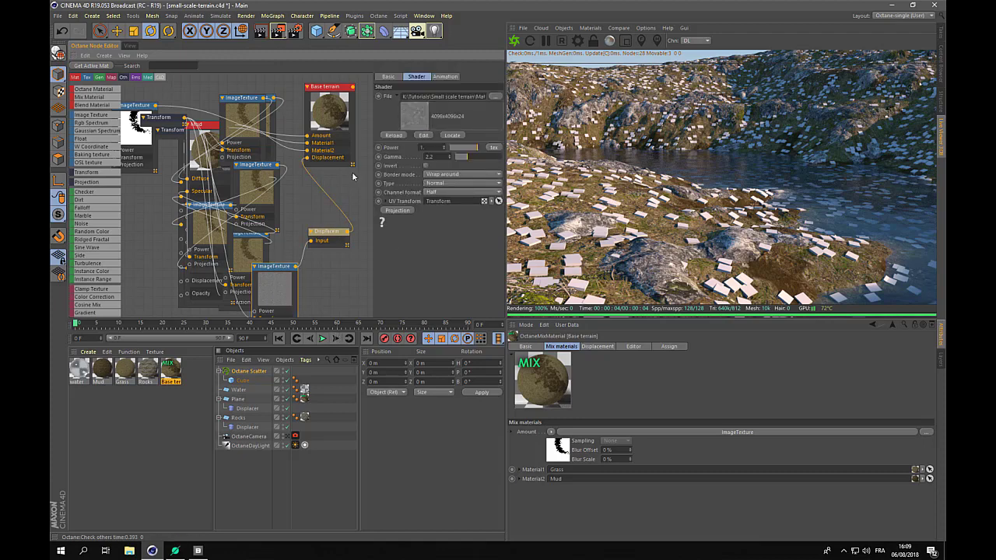
pyautogui.click(332, 232)
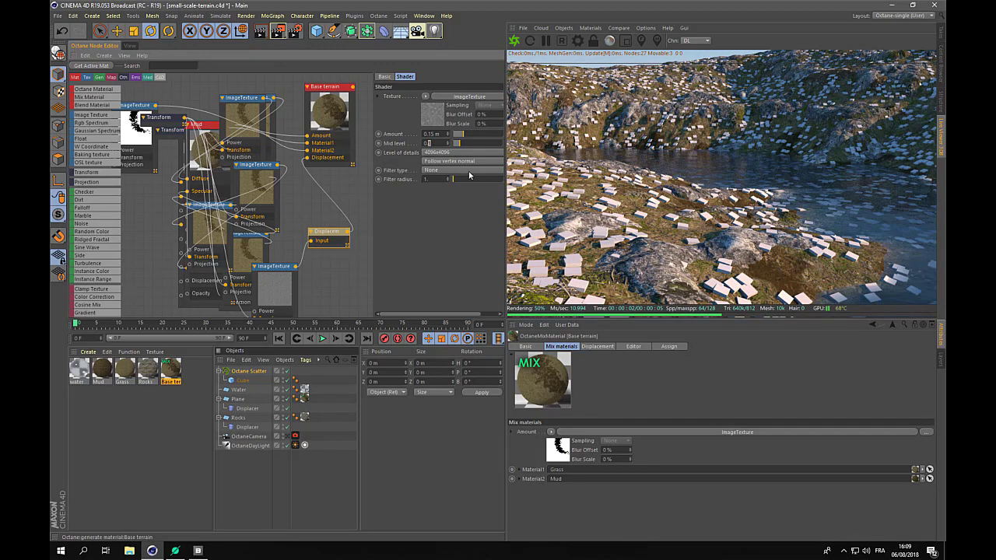
pyautogui.write('.3')
pyautogui.press('Return')
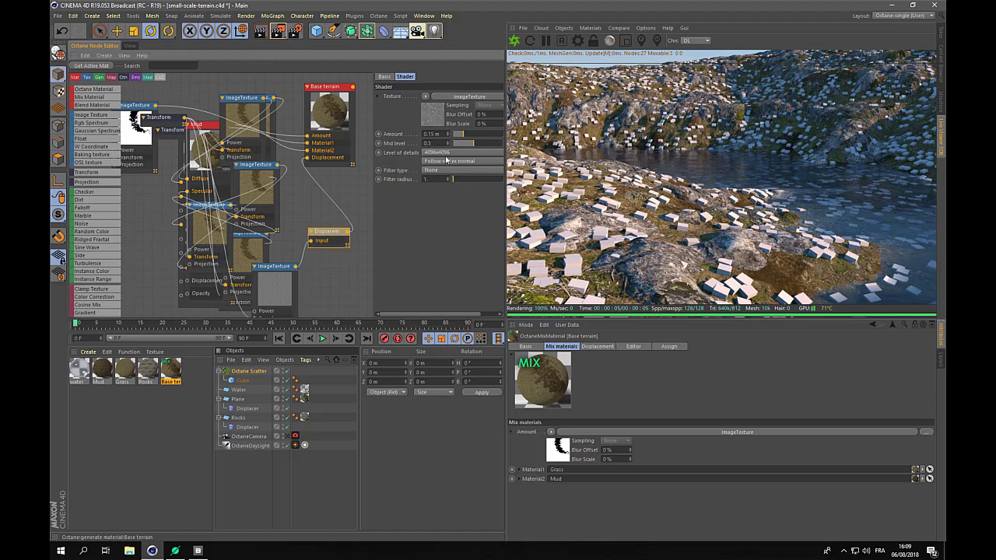
pyautogui.click(134, 45)
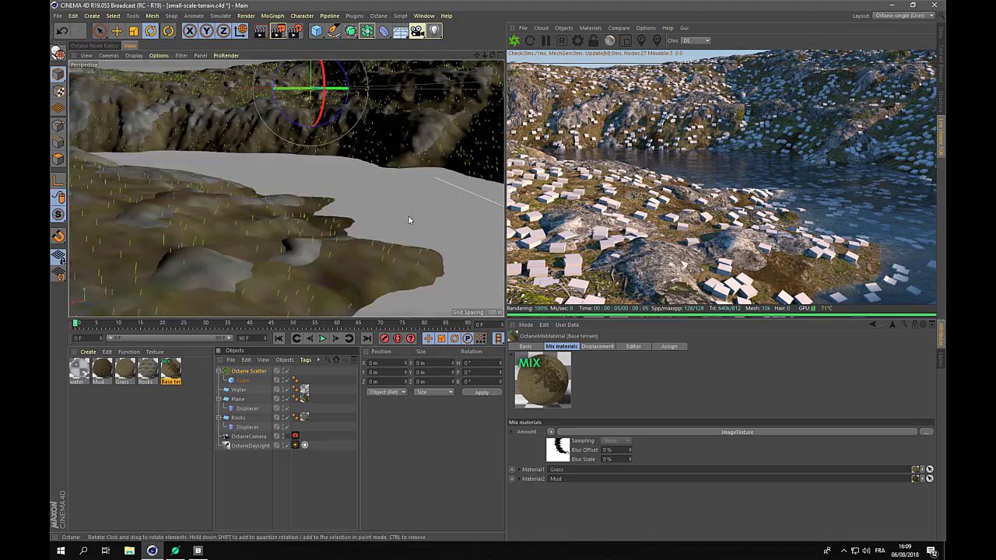
# Step: Load heatmap_Ground plants0_Grass_dist0.png as the Octane Scatter's scale shader, without copying it
pyautogui.keyDown('alt'); pyautogui.moveTo(408, 216); pyautogui.dragTo(349, 226); pyautogui.keyUp('alt')
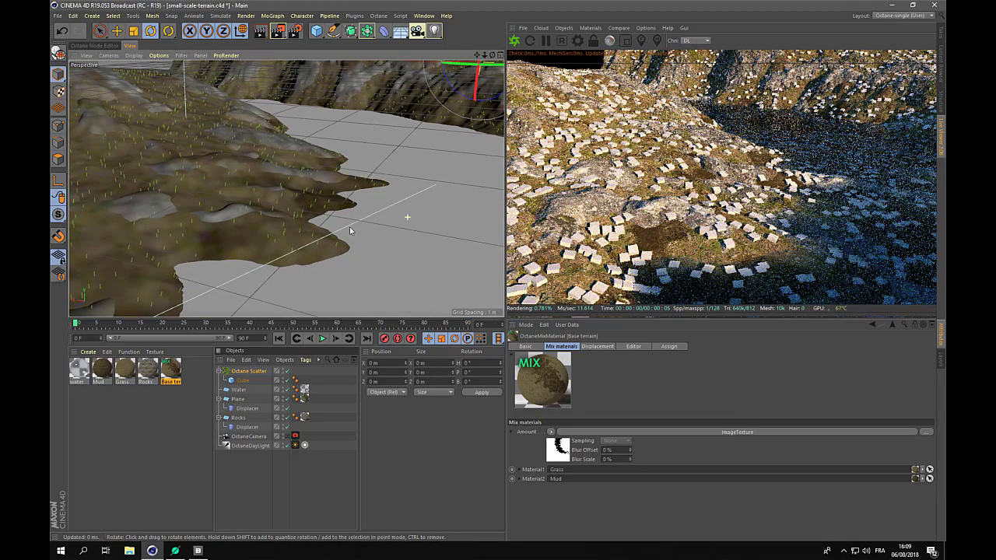
pyautogui.click(257, 375)
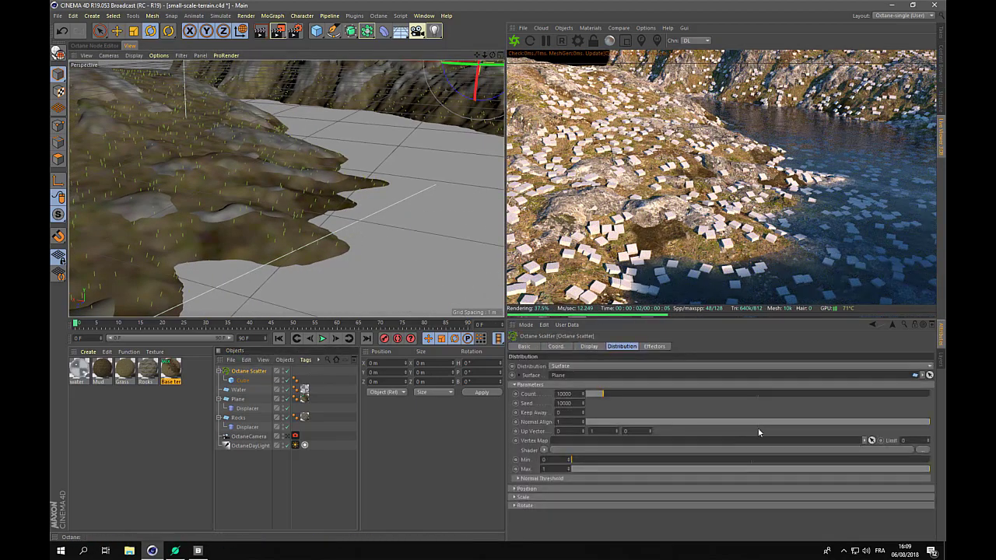
pyautogui.click(513, 498)
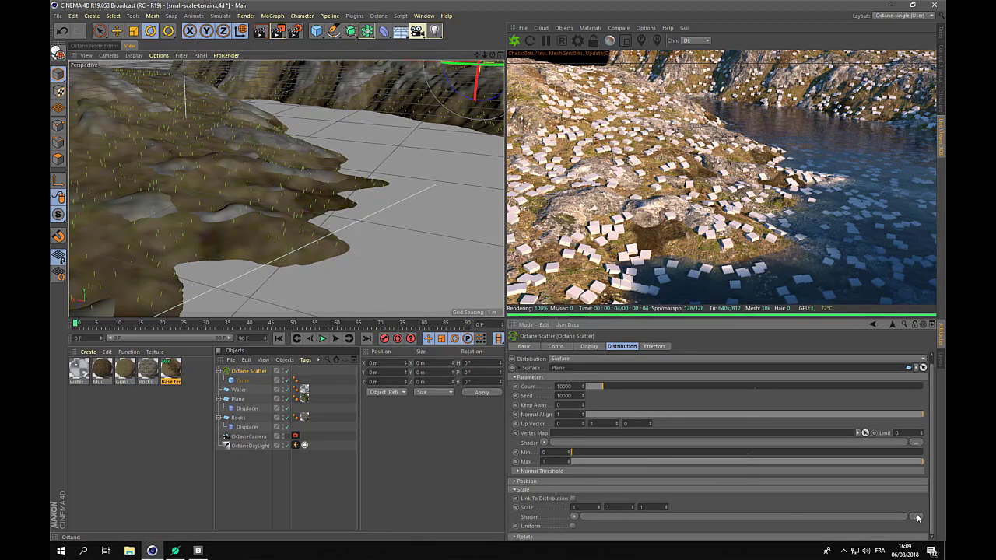
pyautogui.click(916, 517)
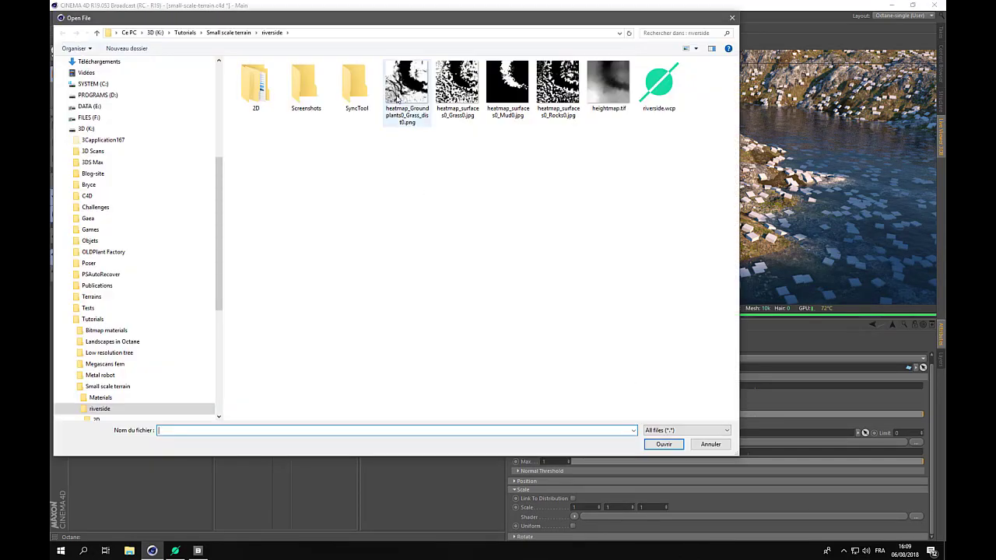
pyautogui.click(398, 100)
pyautogui.click(668, 445)
pyautogui.click(549, 307)
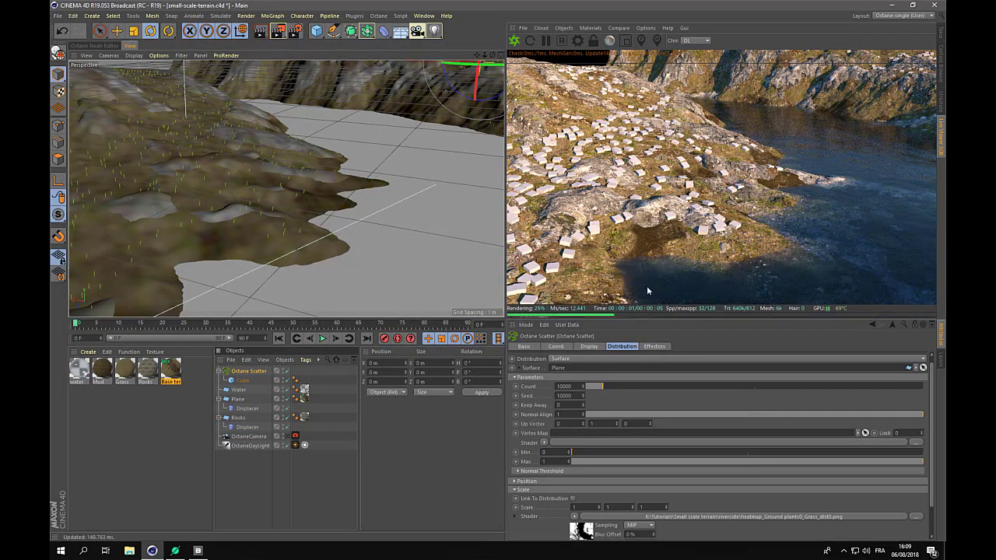
pyautogui.keyDown('alt'); pyautogui.moveTo(218, 189); pyautogui.dragTo(284, 215); pyautogui.keyUp('alt')
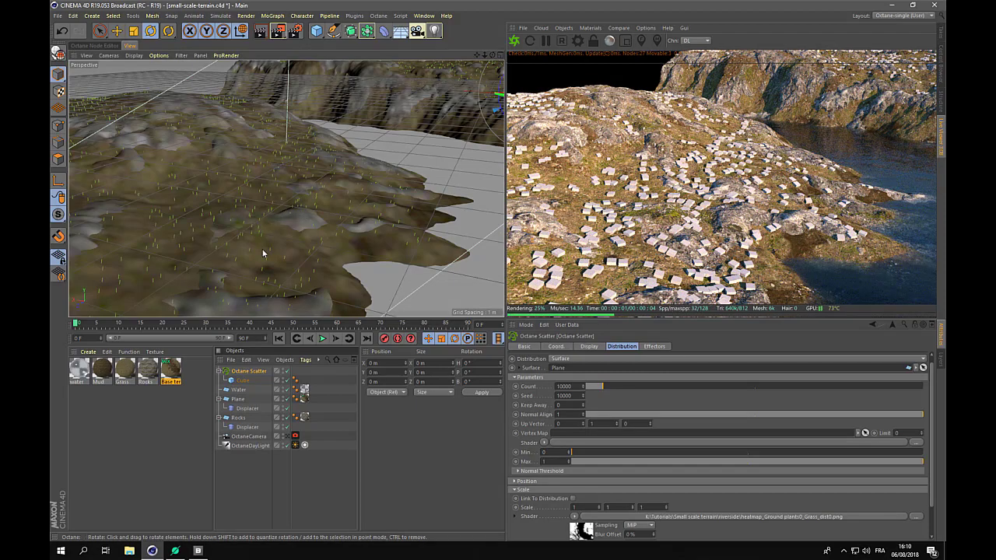
pyautogui.keyDown('alt'); pyautogui.moveTo(263, 249); pyautogui.dragTo(267, 189); pyautogui.keyUp('alt')
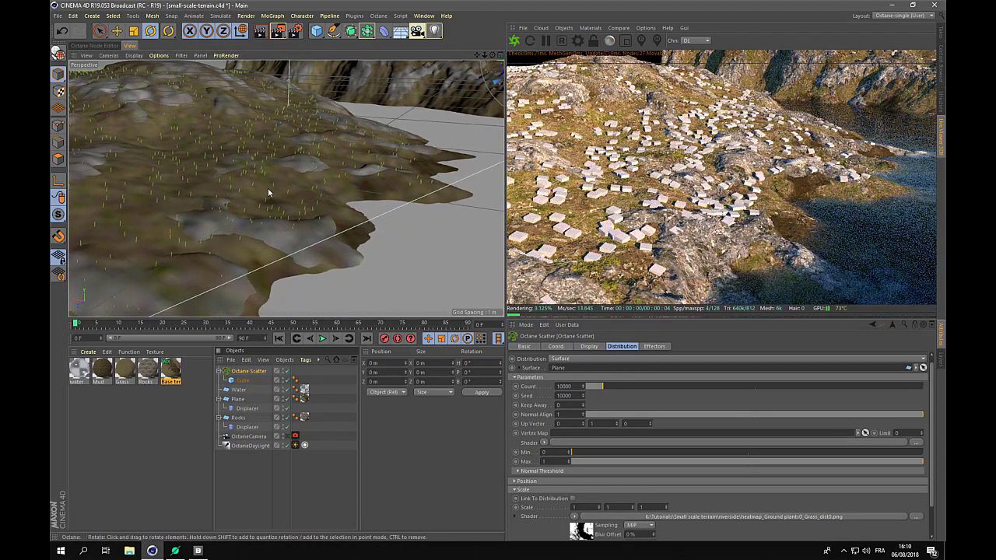
pyautogui.scroll(2, 222, 232)
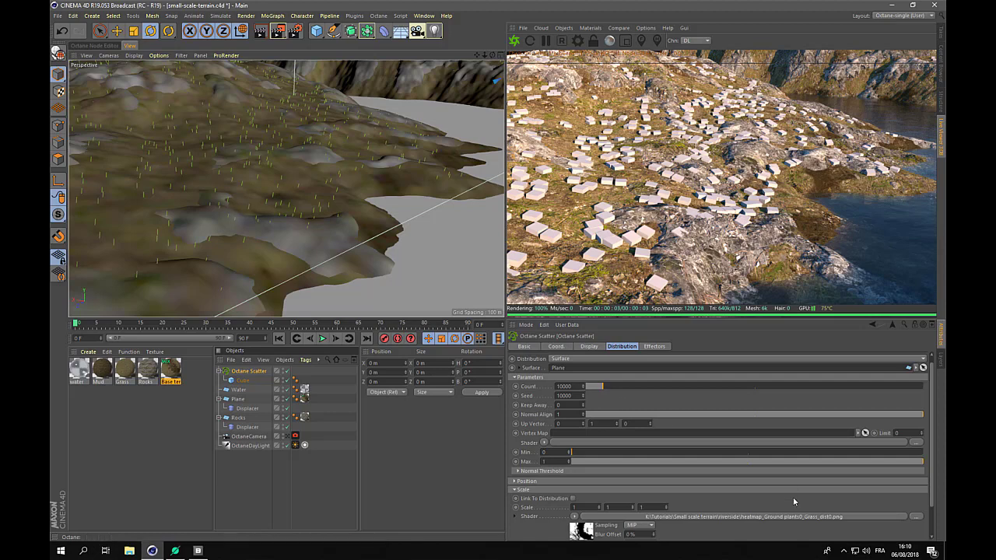
pyautogui.scroll(-2, 929, 406)
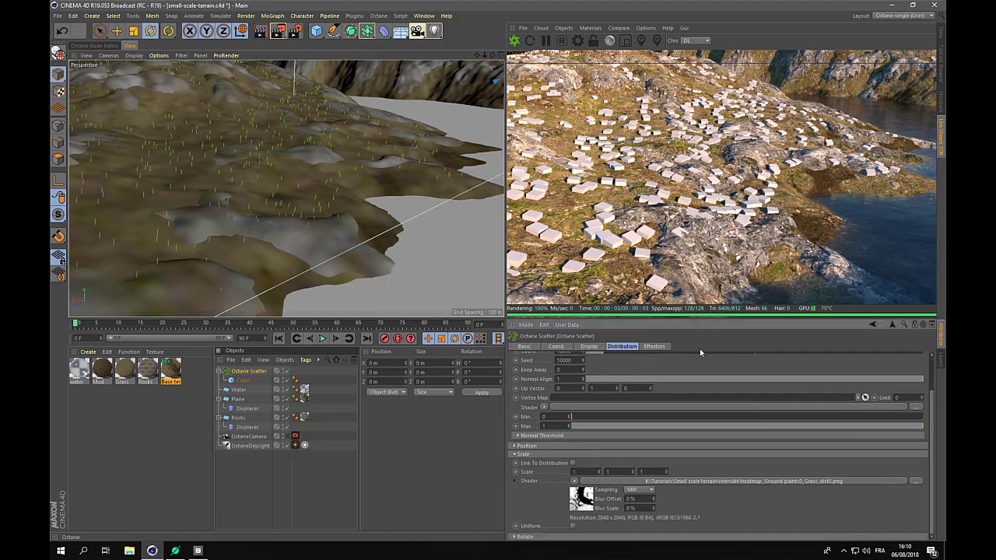
# Step: Replace the scale shader with a Layer shader and add the heatmap_surfaces0_Rocks0 image layer
pyautogui.click(575, 481)
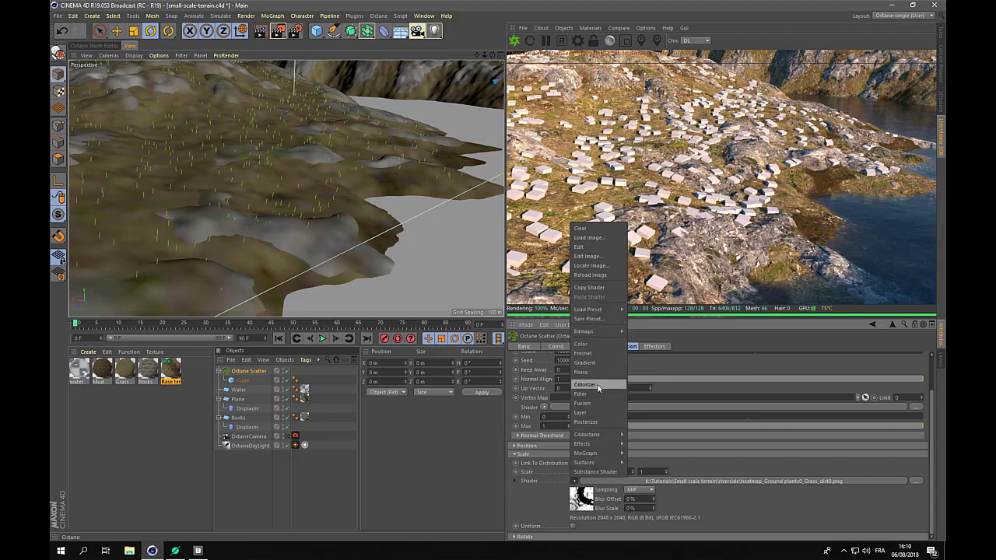
pyautogui.click(585, 412)
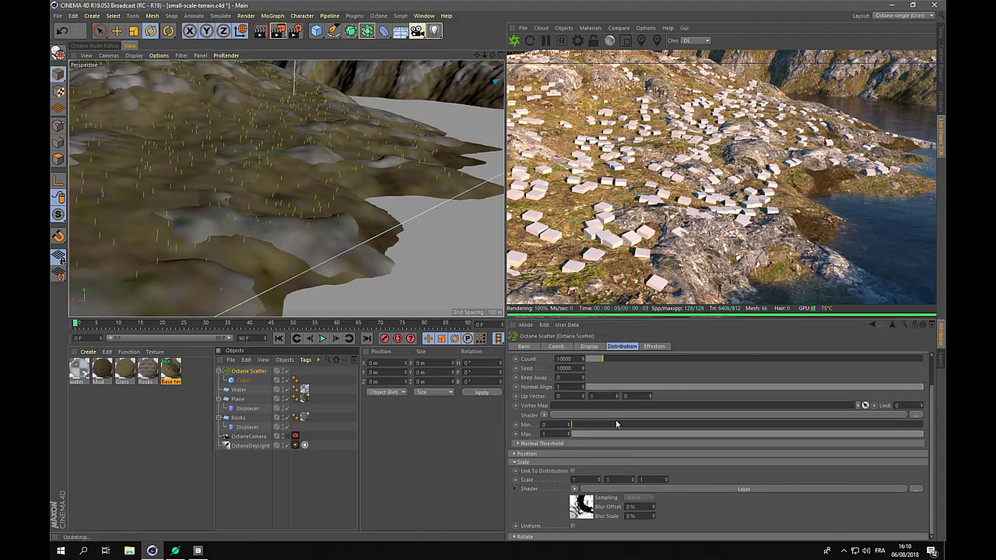
pyautogui.click(712, 490)
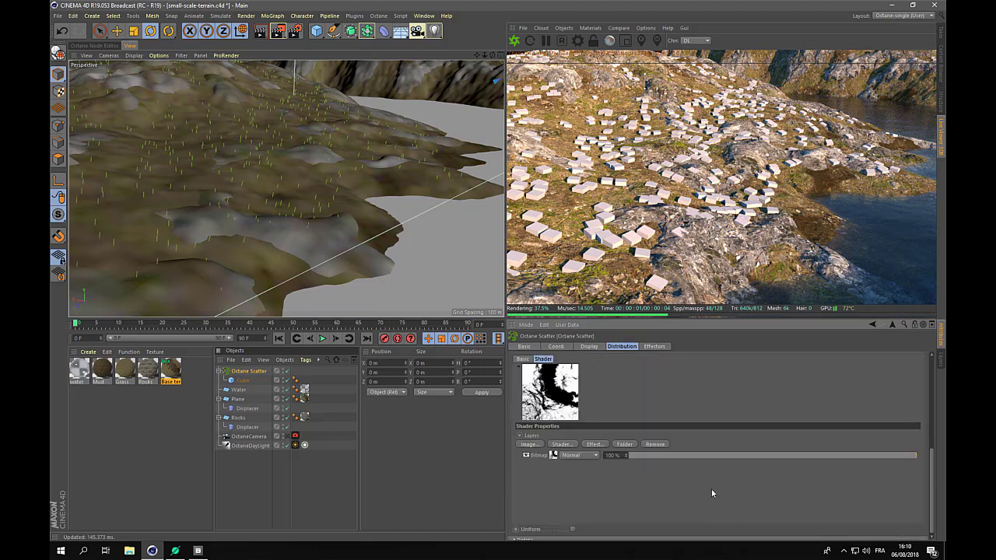
pyautogui.click(550, 444)
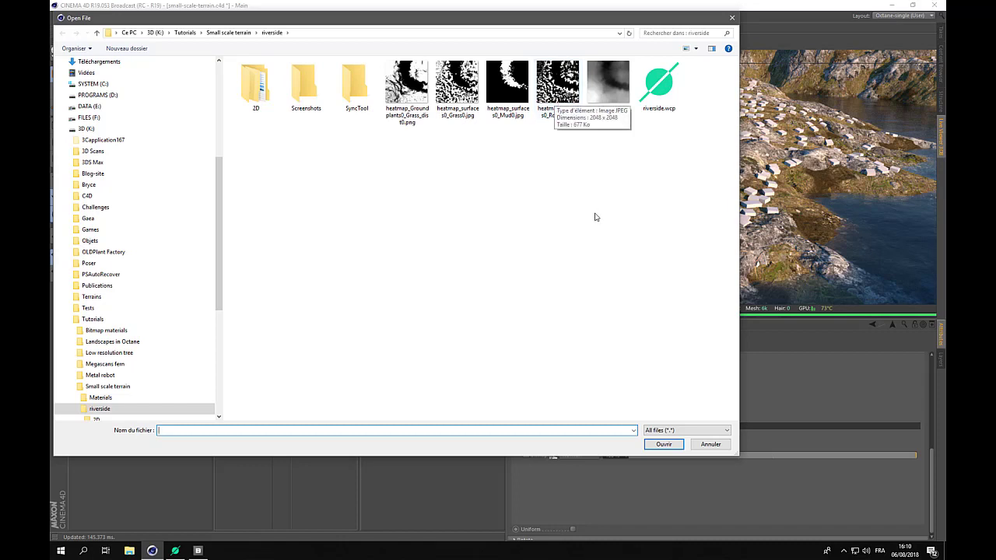
pyautogui.click(558, 84)
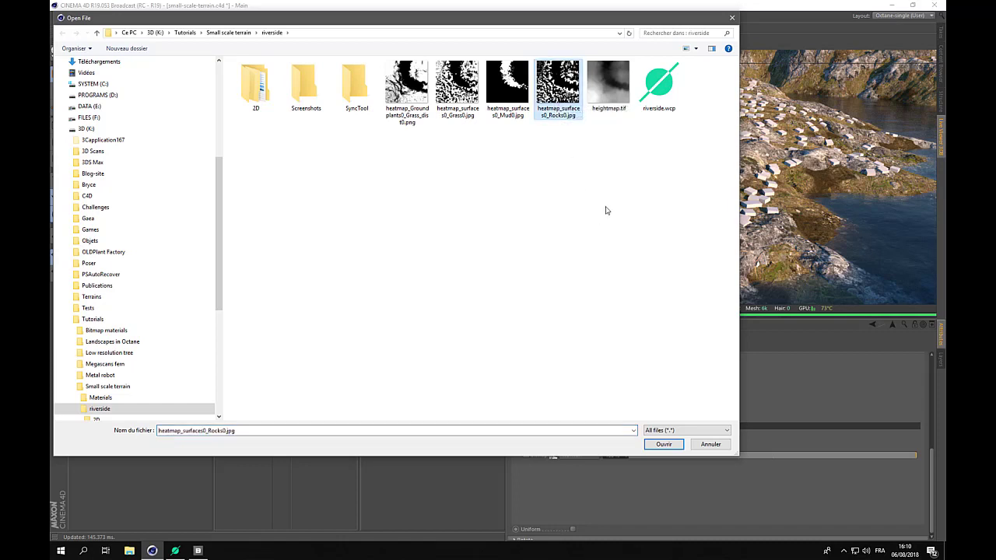
pyautogui.click(664, 444)
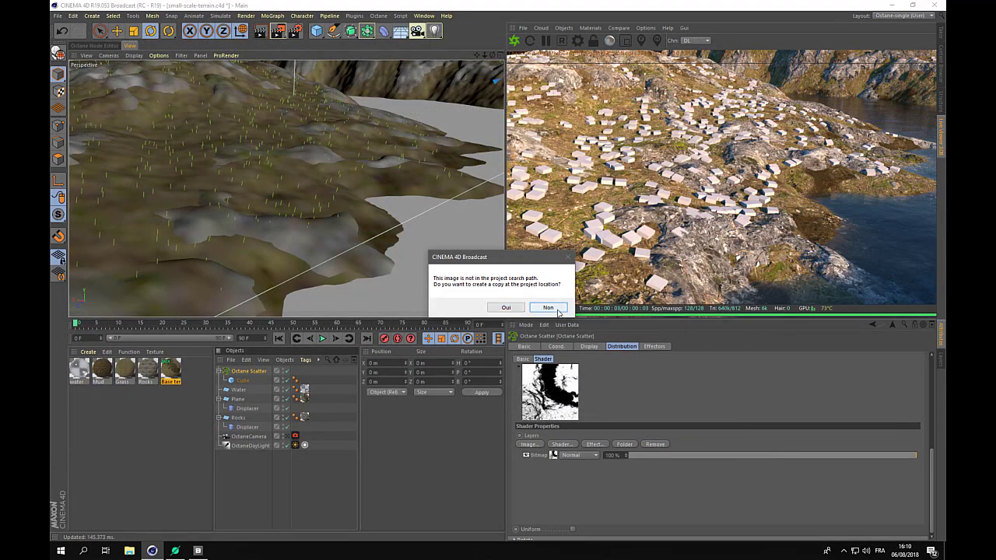
pyautogui.click(505, 307)
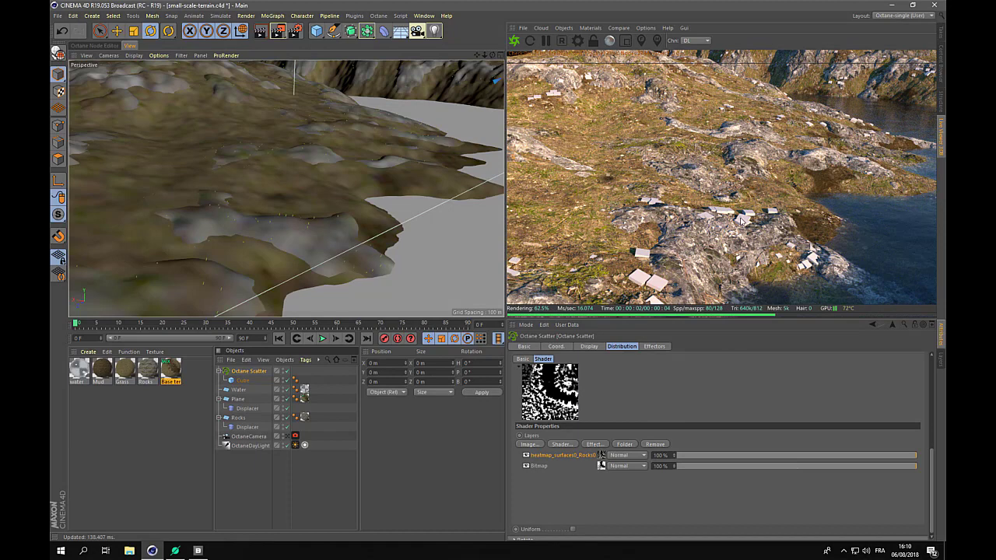
# Step: Set the rocks layer's blend mode to Subtract and inspect the result around the terrain
pyautogui.click(644, 456)
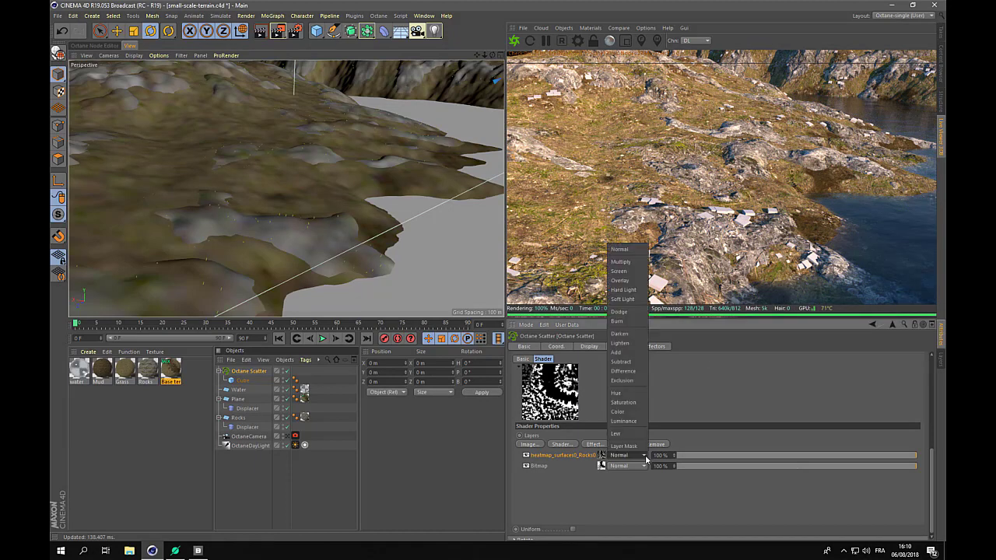
pyautogui.click(622, 361)
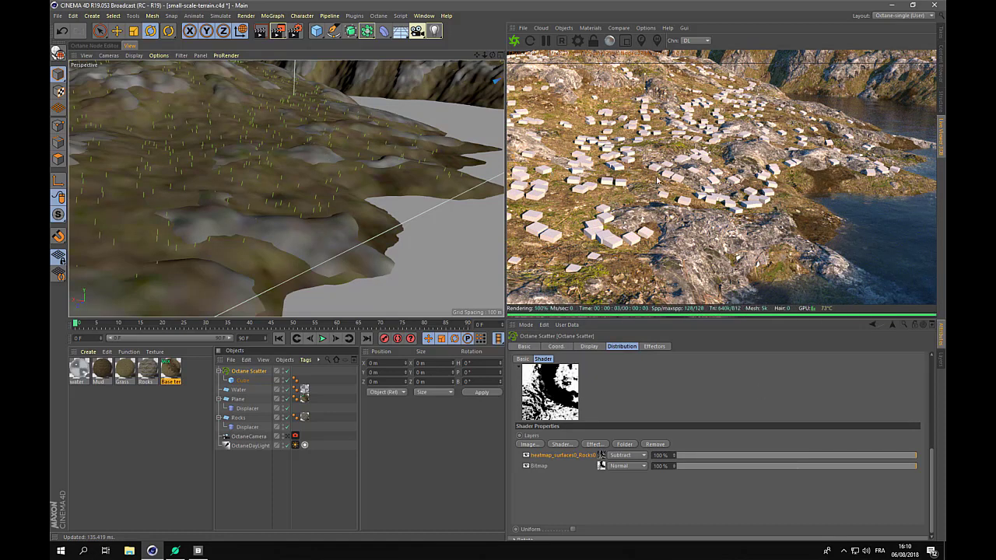
pyautogui.moveTo(633, 196); pyautogui.dragTo(719, 228)
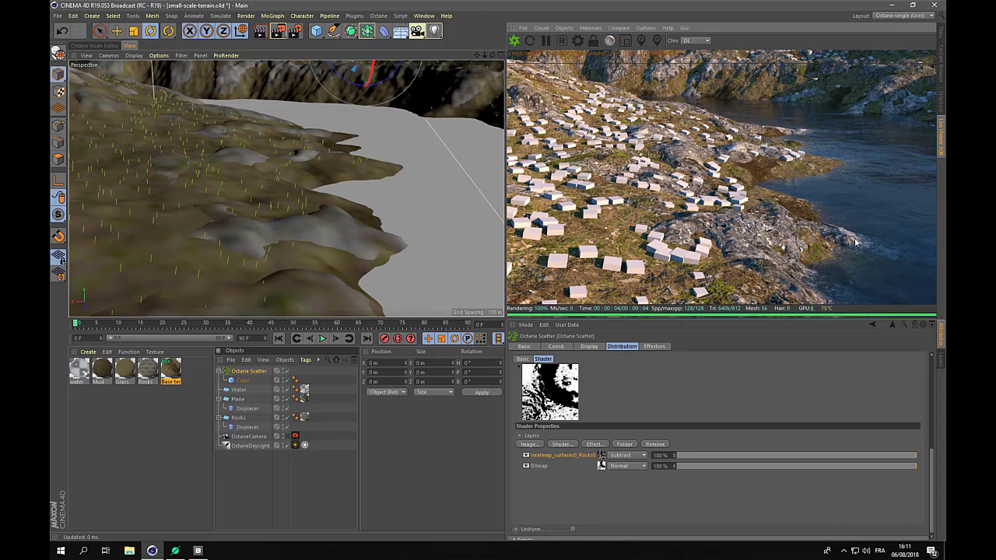
pyautogui.moveTo(706, 158); pyautogui.dragTo(823, 173)
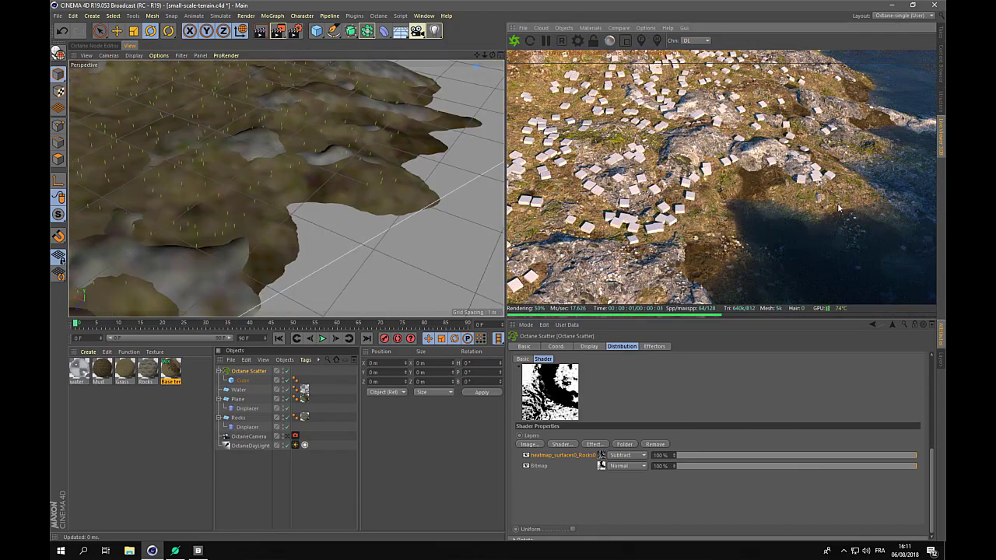
pyautogui.keyDown('alt'); pyautogui.moveTo(289, 166); pyautogui.dragTo(329, 213); pyautogui.keyUp('alt')
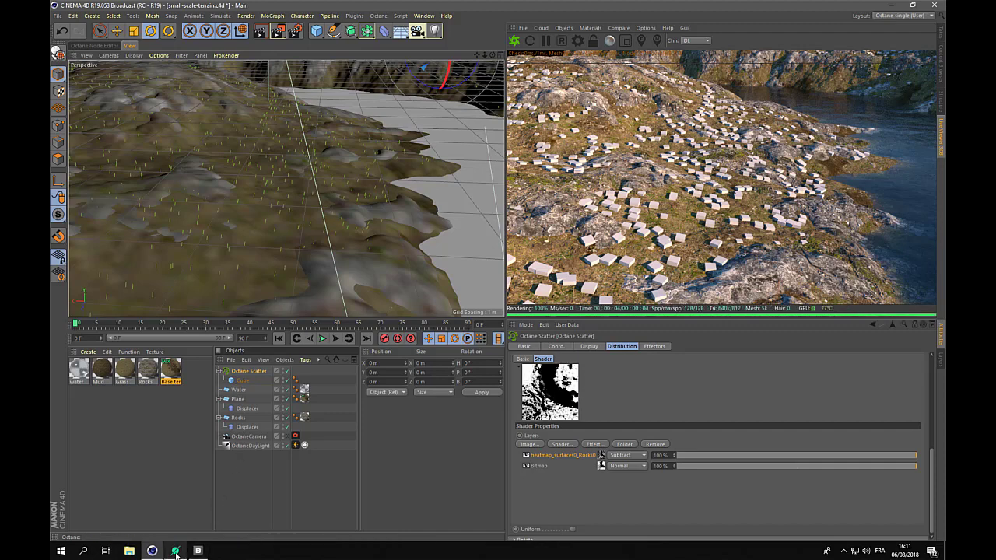
# Step: Close World Creator, saving the project when prompted before quitting
pyautogui.click(198, 550)
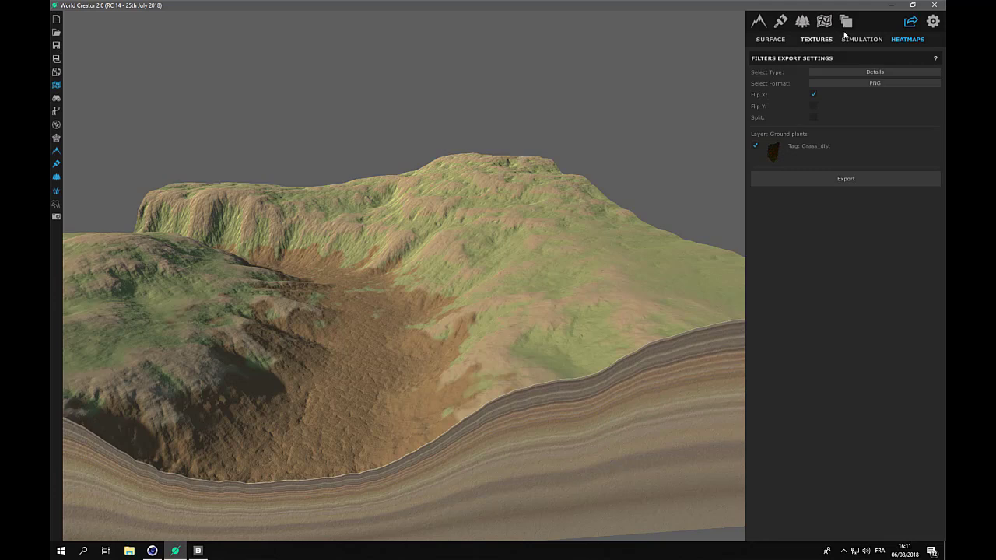
pyautogui.click(935, 5)
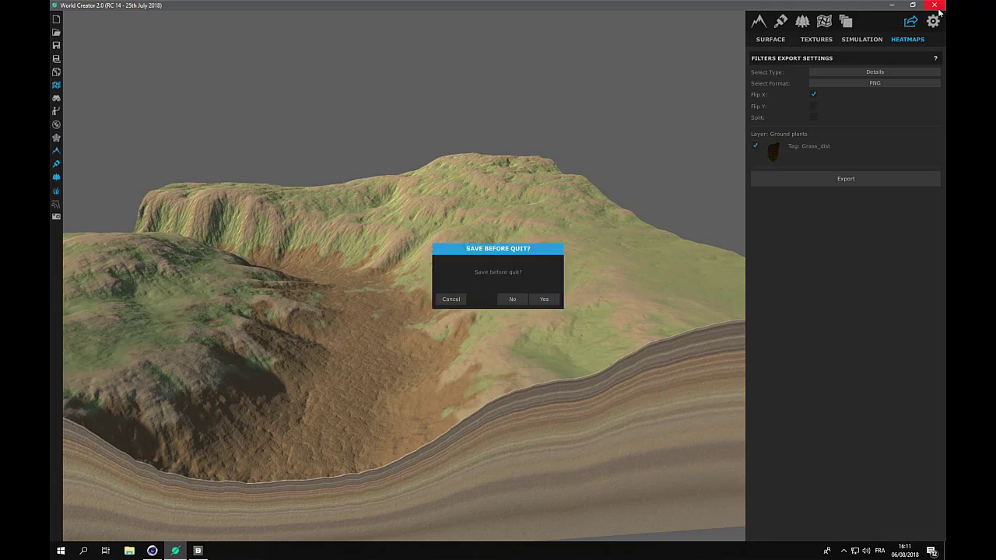
pyautogui.click(535, 302)
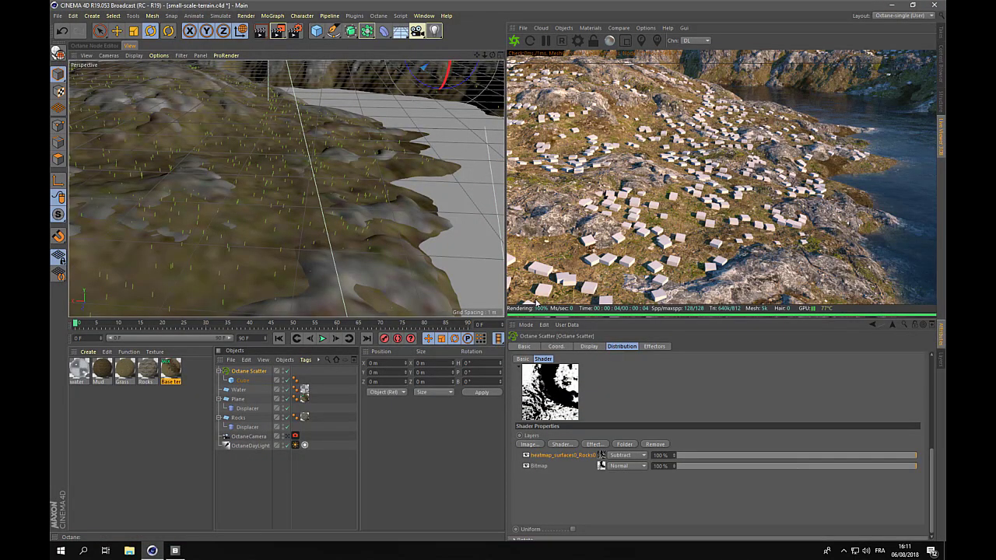
# Step: Bring Megascans Bridge forward on its Downloaded library of 269 assets
pyautogui.click(190, 550)
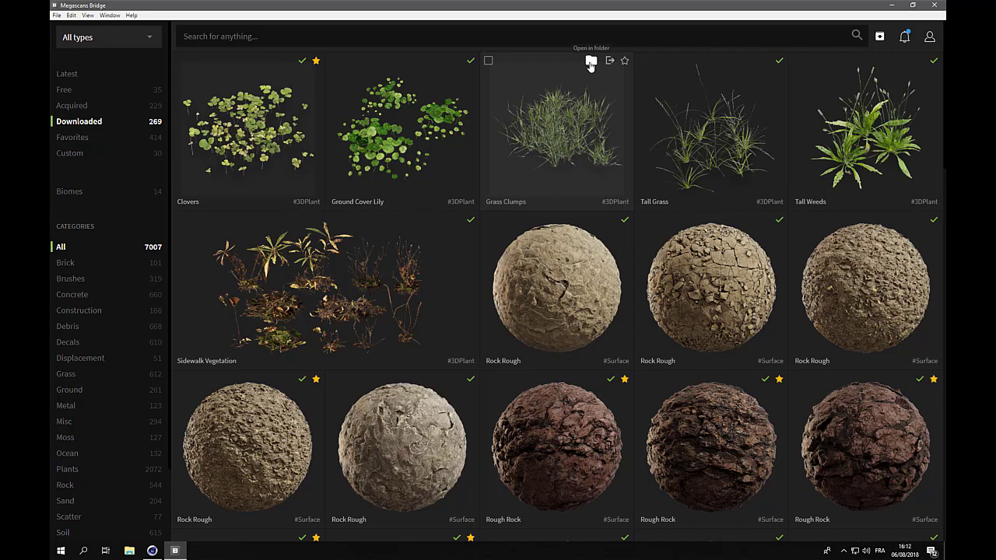
# Step: Reveal the Grass Clumps asset's Var1 folder on disk and select Var1_LOD1.fbx
pyautogui.click(591, 62)
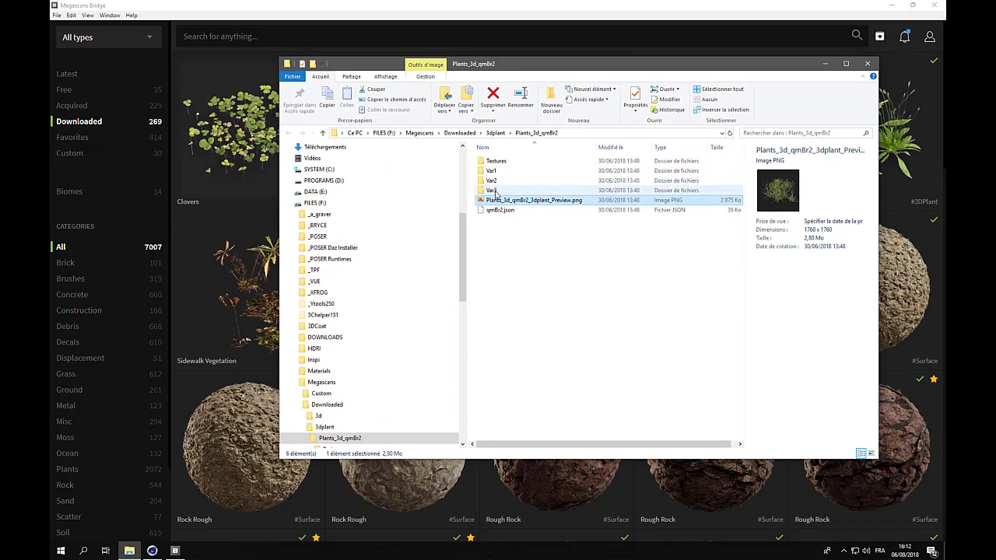
pyautogui.moveTo(497, 175)
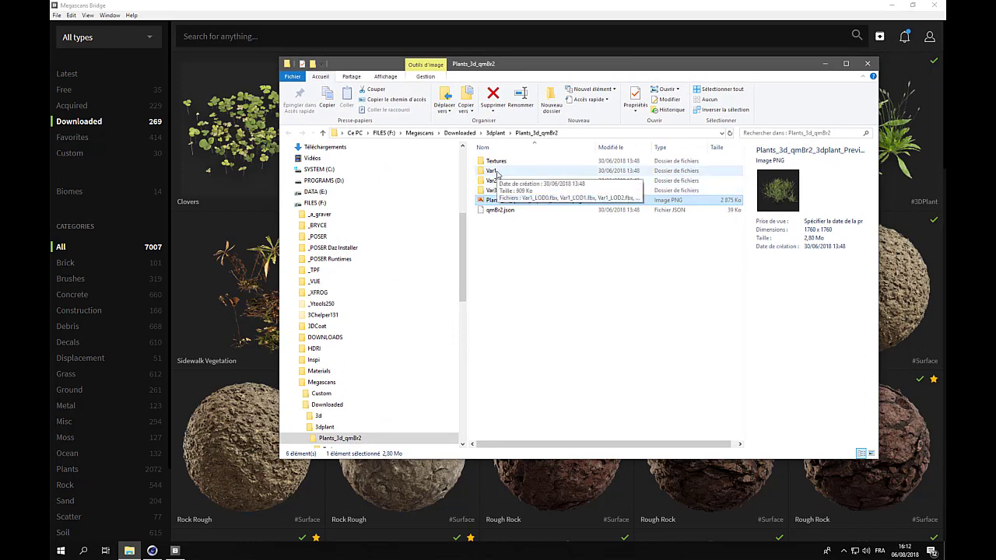
pyautogui.doubleClick(496, 172)
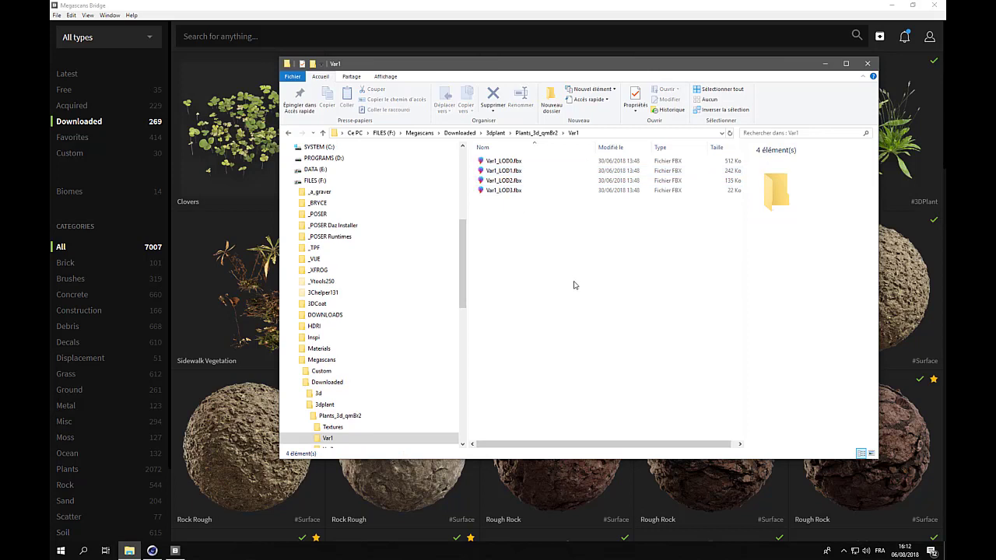
pyautogui.click(509, 161)
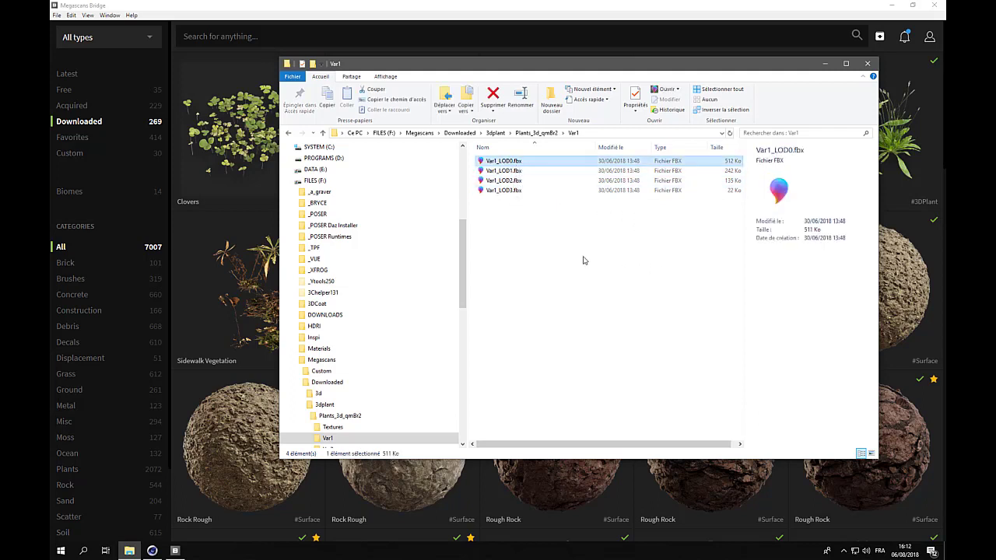
pyautogui.click(518, 171)
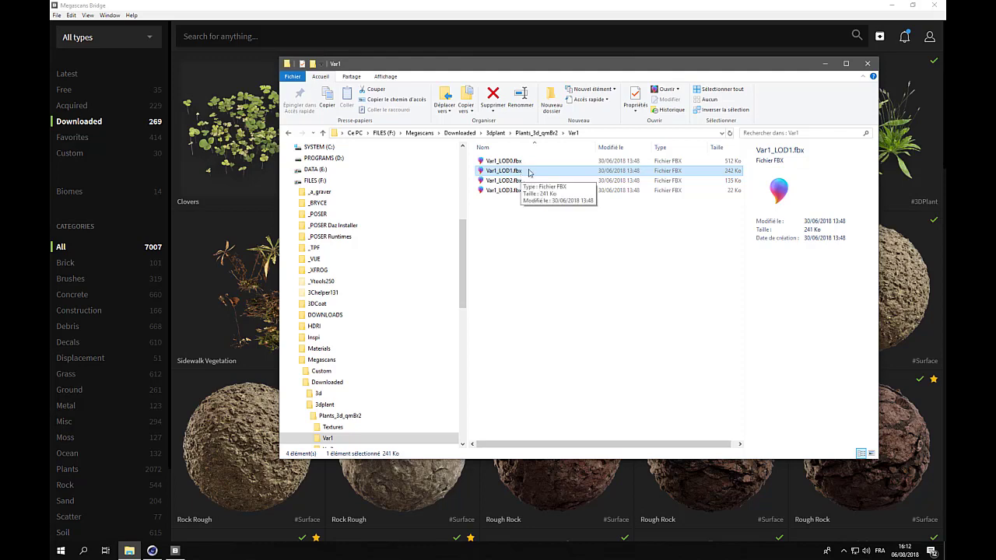
pyautogui.click(151, 550)
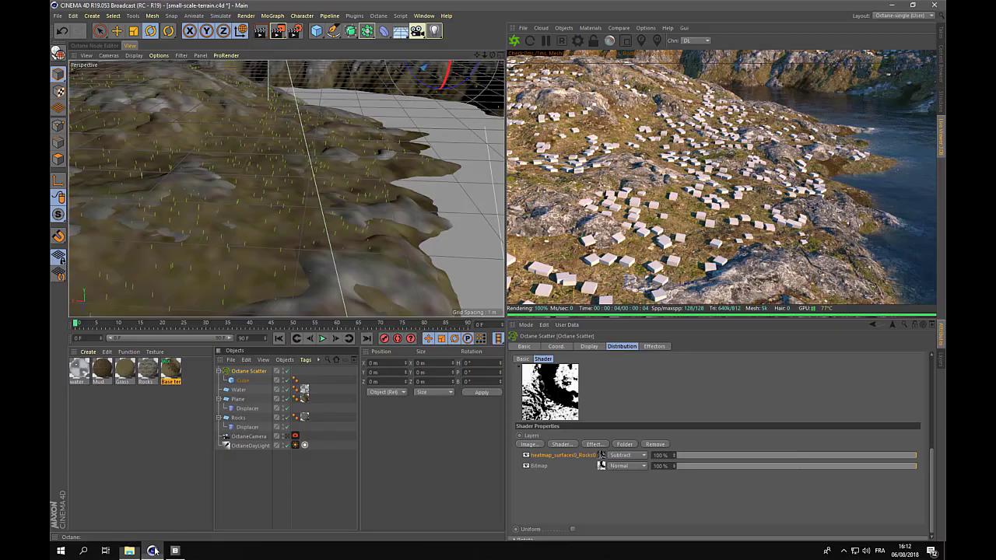
# Step: Import Var1_LOD1.fbx into Cinema 4D as a new document with default FBX settings
pyautogui.click(128, 550)
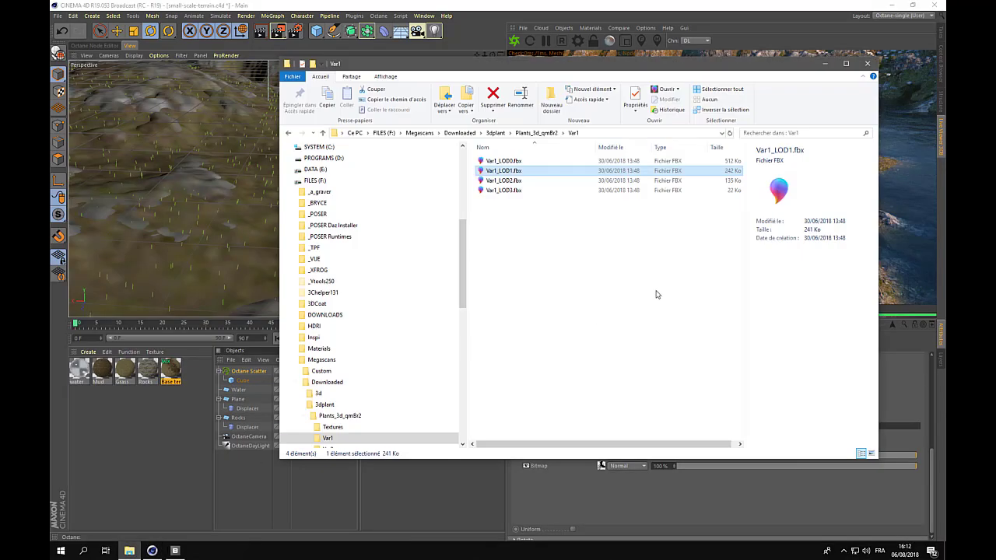
pyautogui.moveTo(489, 175); pyautogui.dragTo(216, 177)
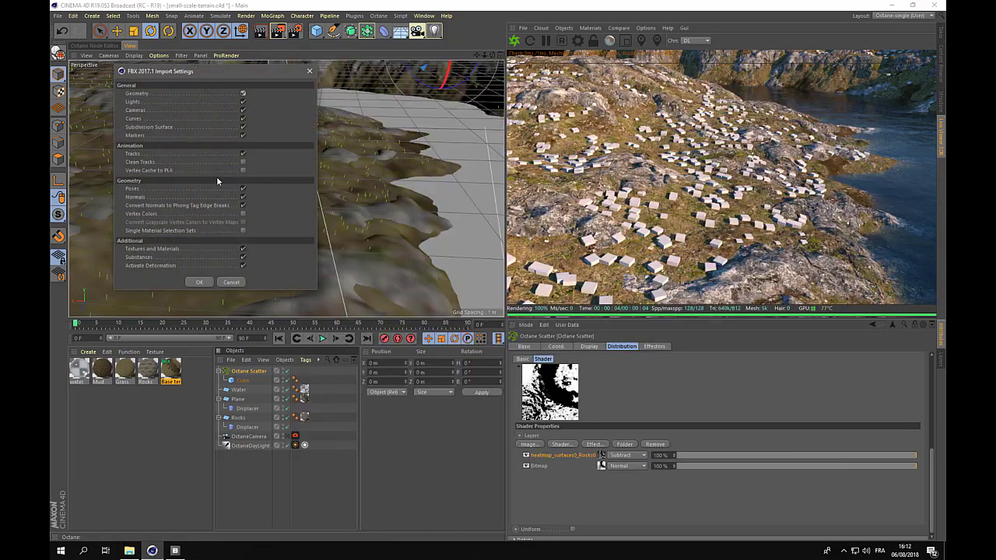
pyautogui.click(200, 282)
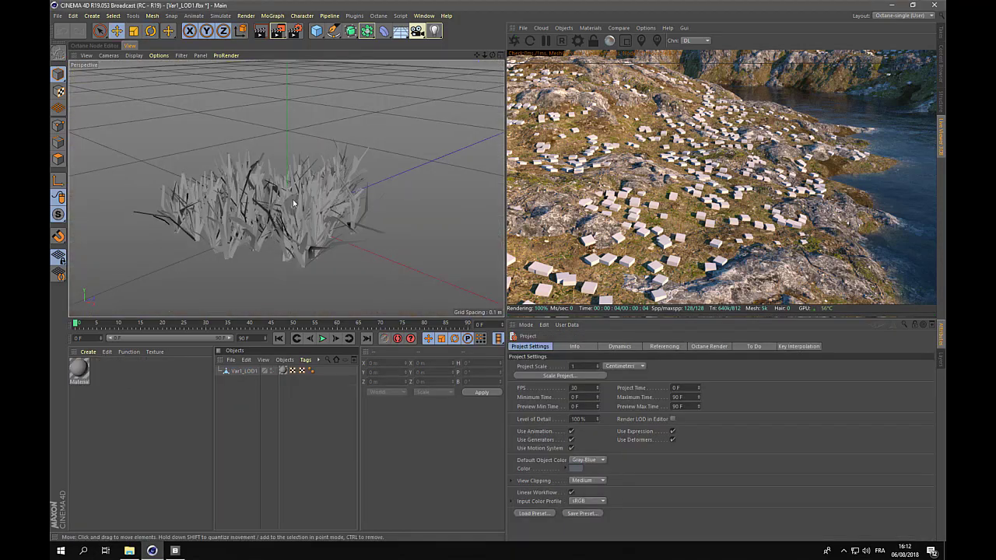
# Step: Restart the Octane live render and orbit around the grass clump
pyautogui.keyDown('alt'); pyautogui.moveTo(292, 200); pyautogui.dragTo(326, 251); pyautogui.keyUp('alt')
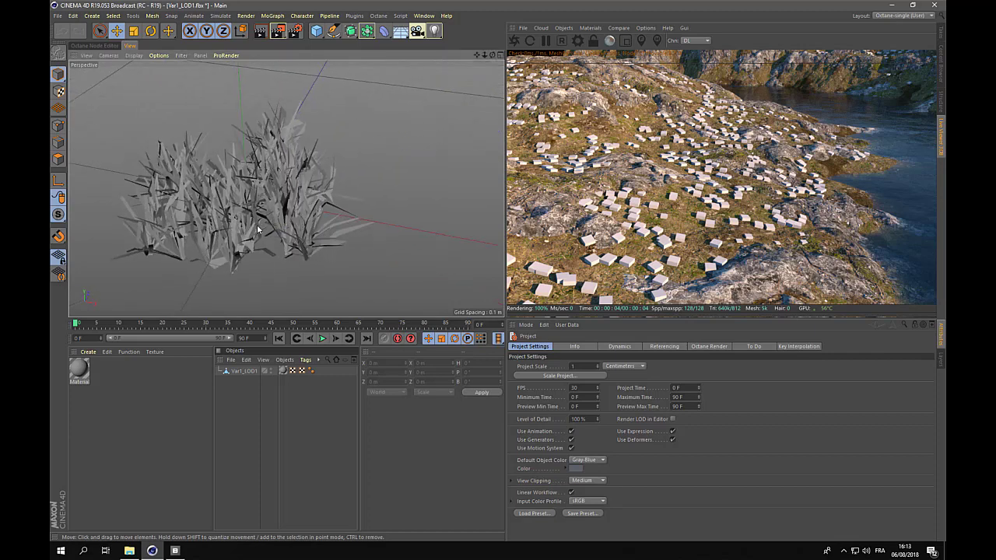
pyautogui.scroll(2, 258, 227)
pyautogui.keyDown('alt'); pyautogui.moveTo(259, 222); pyautogui.dragTo(192, 194); pyautogui.keyUp('alt')
pyautogui.click(513, 40)
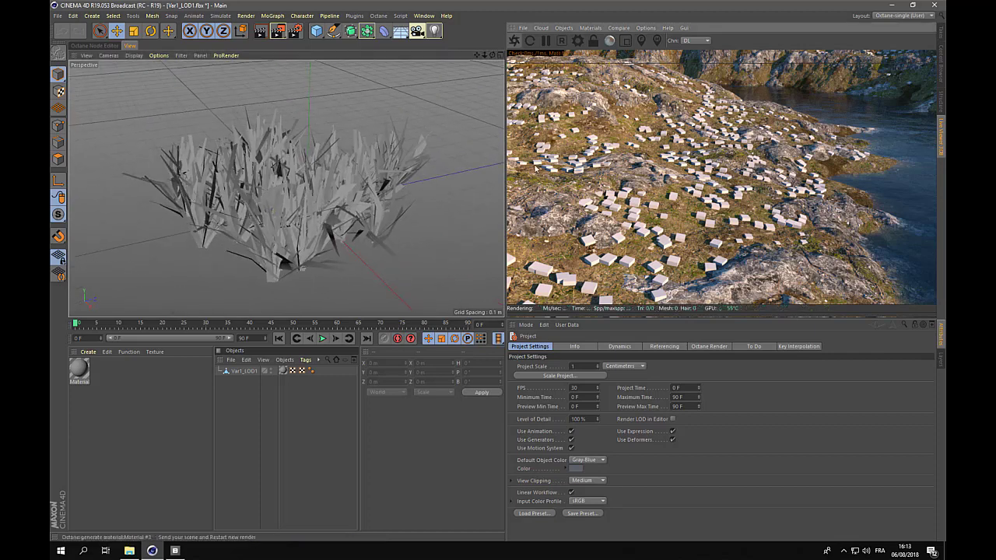
pyautogui.keyDown('alt'); pyautogui.moveTo(279, 224); pyautogui.dragTo(295, 219); pyautogui.keyUp('alt')
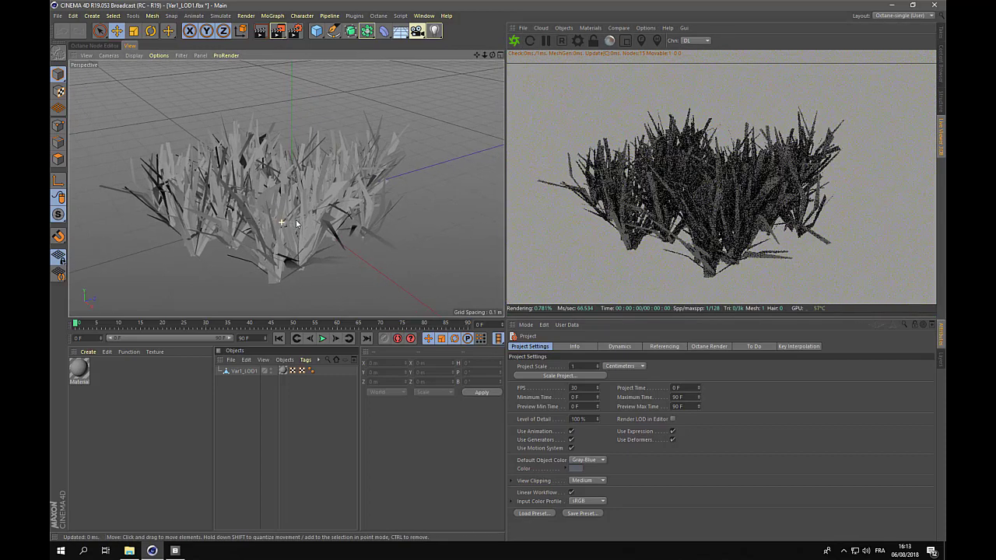
# Step: Start Merge Objects and browse to F:\Megascans\Downloaded\3dplant\Plants_3d_qmBr2\Var2
pyautogui.click(232, 363)
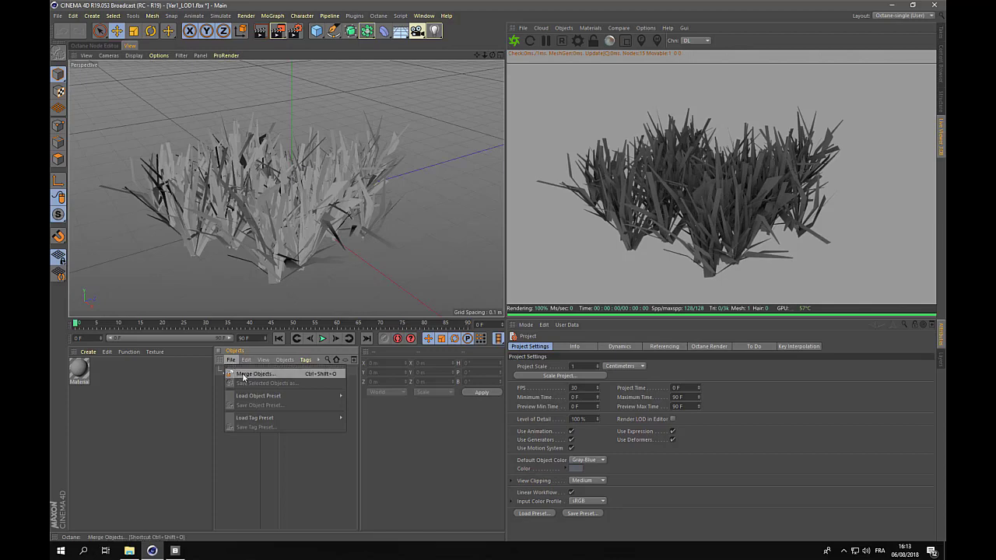
pyautogui.click(244, 375)
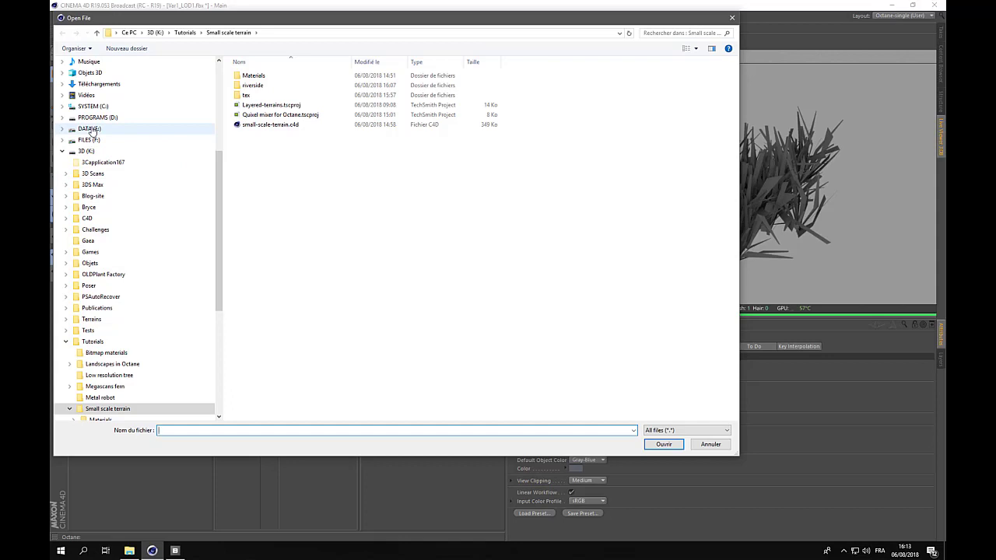
pyautogui.moveTo(127, 554)
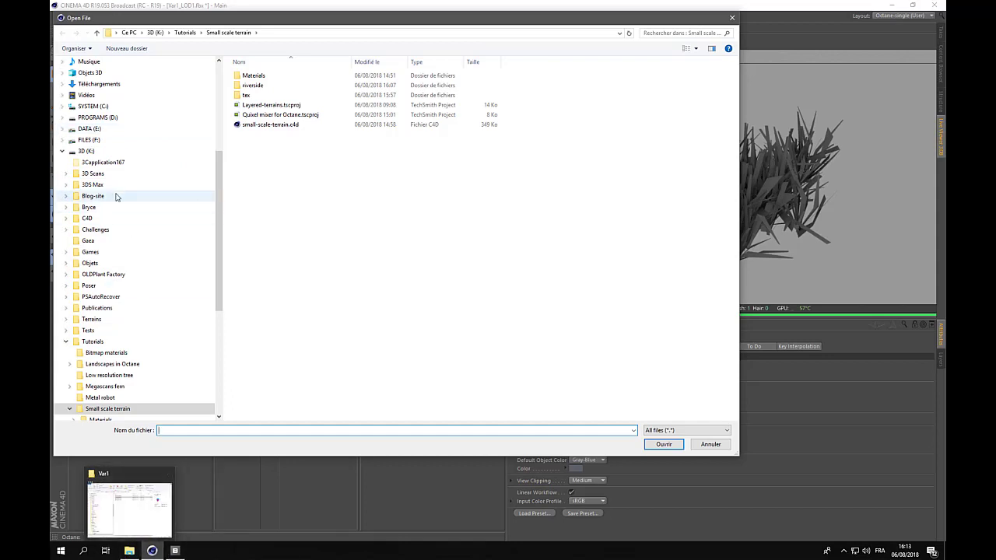
pyautogui.click(104, 143)
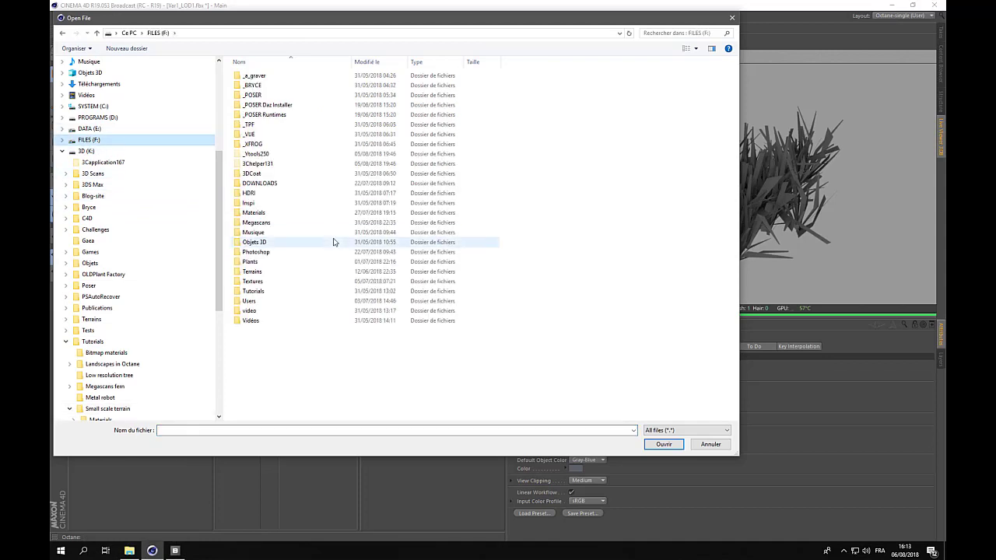
pyautogui.doubleClick(276, 224)
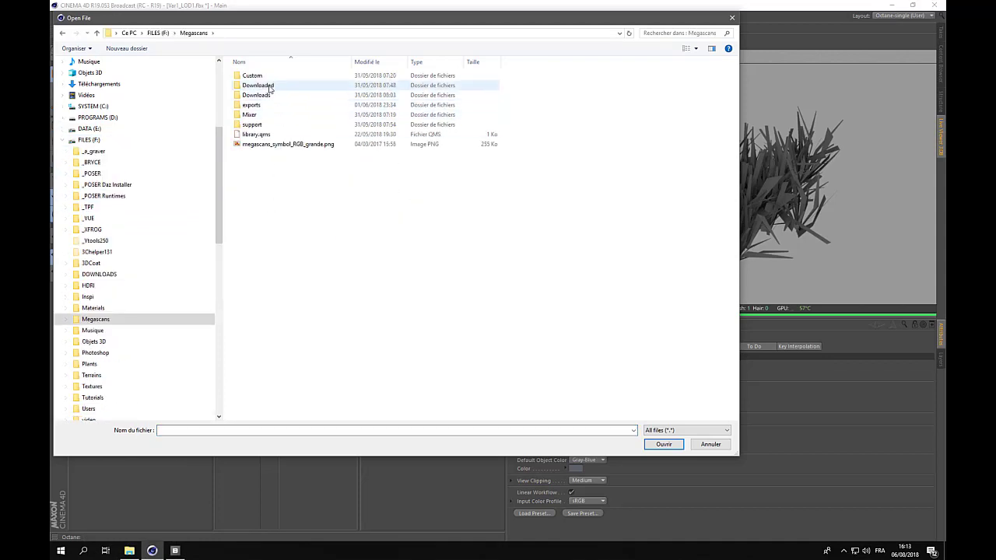
pyautogui.doubleClick(264, 85)
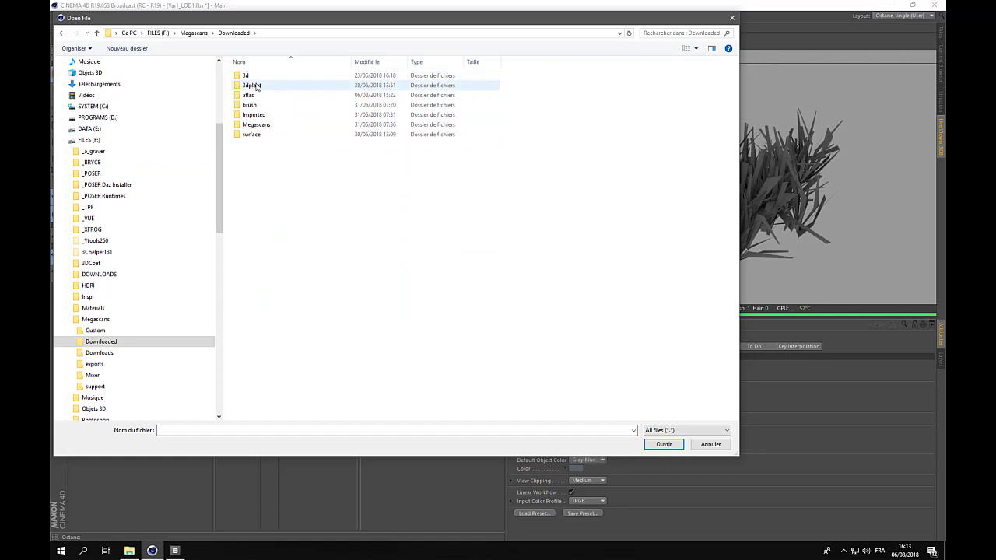
pyautogui.doubleClick(251, 85)
pyautogui.doubleClick(257, 75)
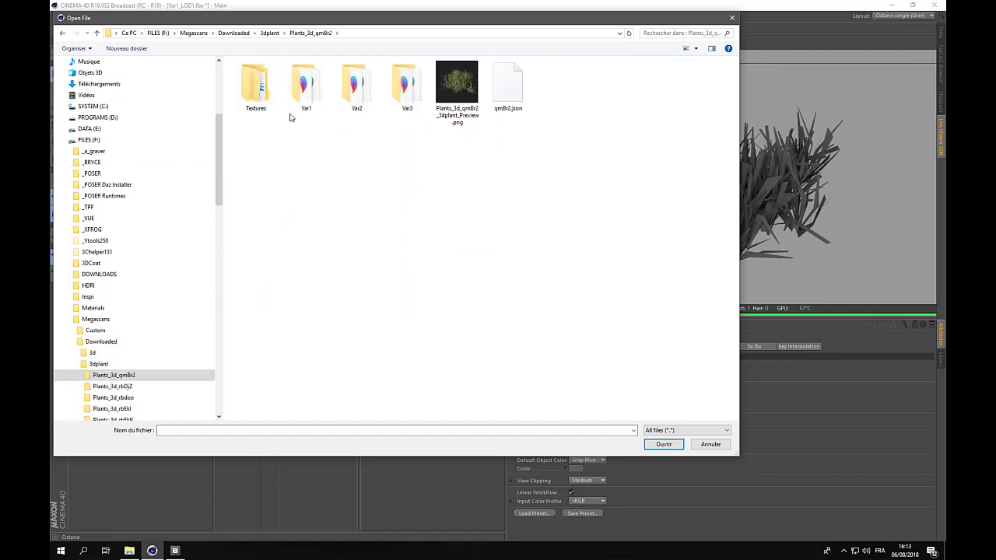
pyautogui.doubleClick(356, 87)
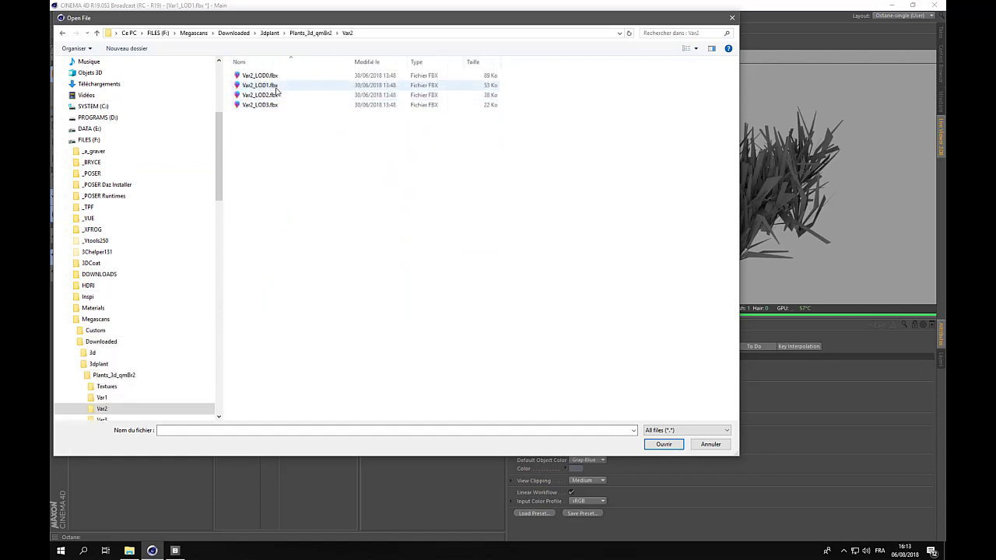
# Step: Merge Var2_LOD1.fbx and move it back-left to X -0.754 m
pyautogui.click(259, 85)
pyautogui.click(662, 444)
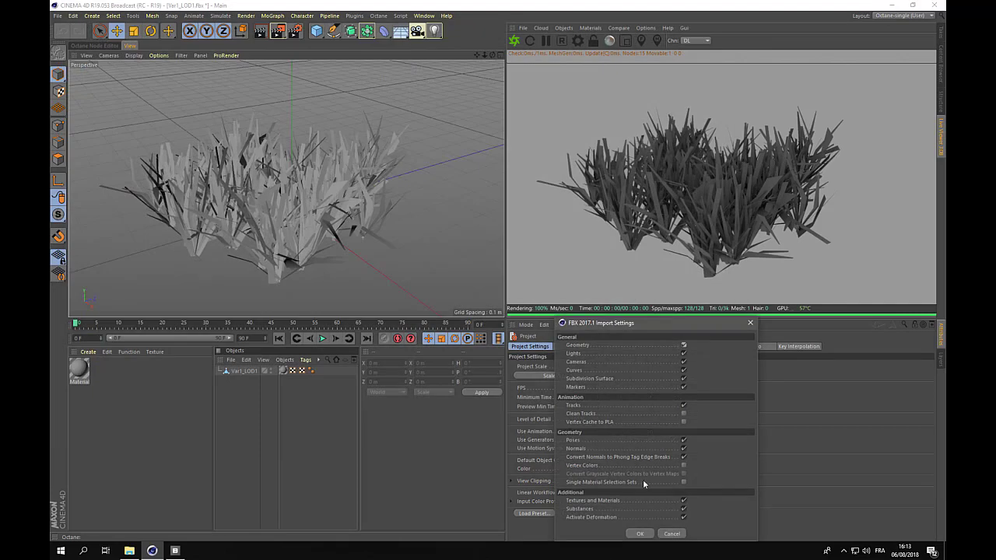
pyautogui.click(646, 535)
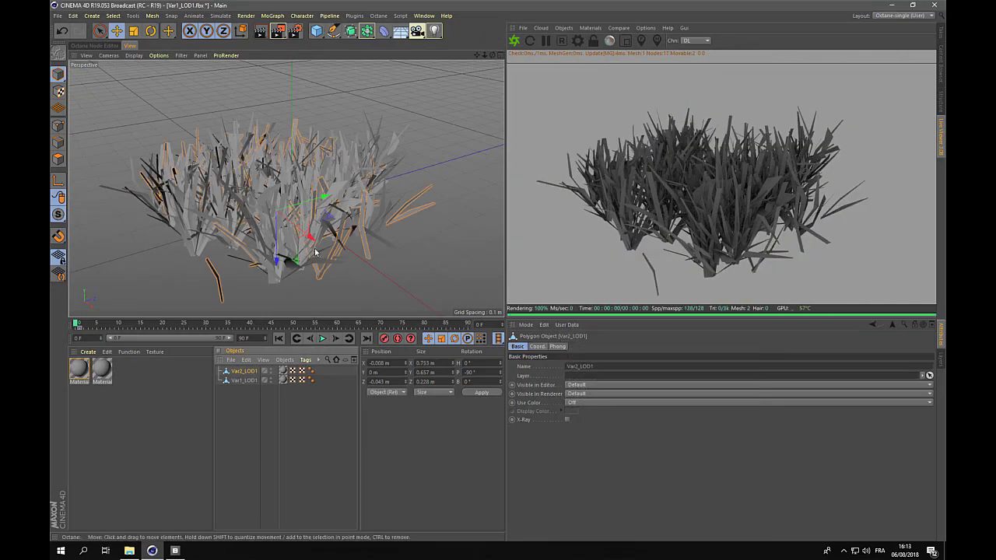
pyautogui.moveTo(300, 279); pyautogui.dragTo(202, 152)
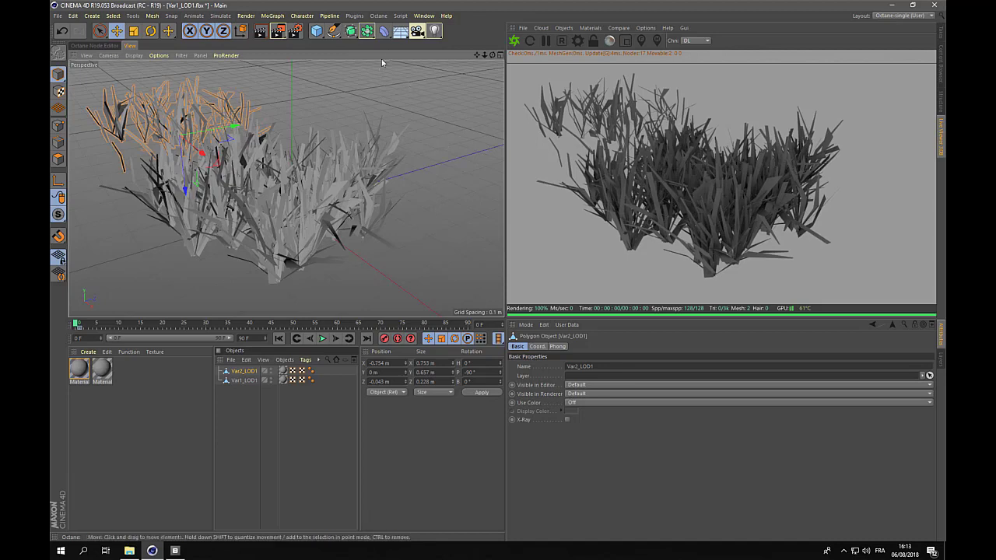
# Step: Merge Var3_LOD1.fbx from the Plants_3d_qmBr2 Var3 folder into the scene
pyautogui.click(230, 359)
pyautogui.click(235, 374)
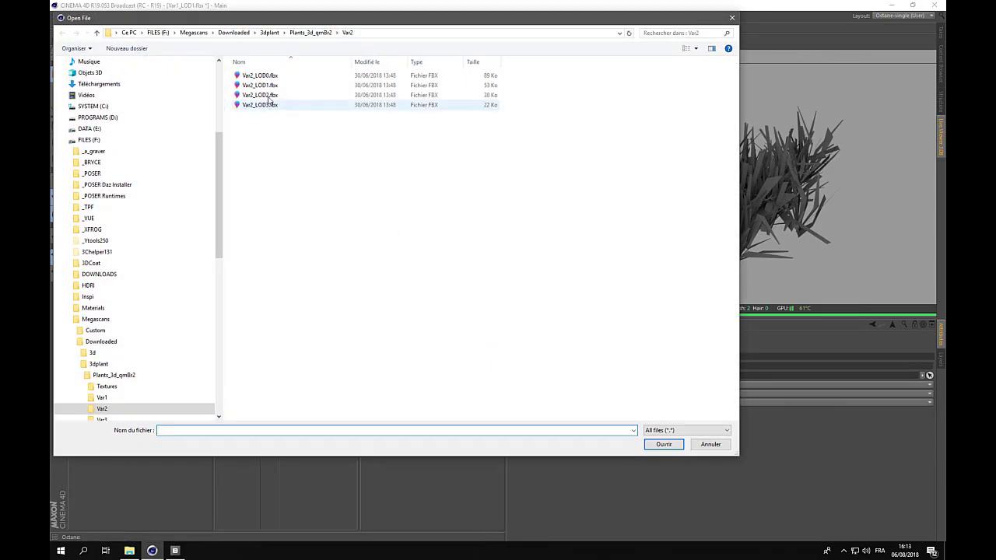
pyautogui.click(312, 32)
pyautogui.doubleClick(397, 87)
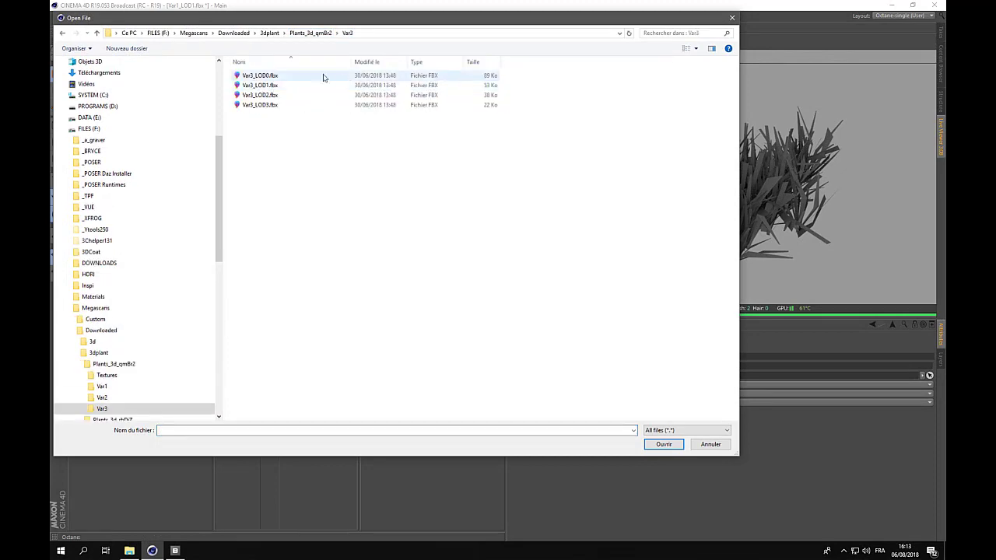
pyautogui.click(265, 85)
pyautogui.click(664, 444)
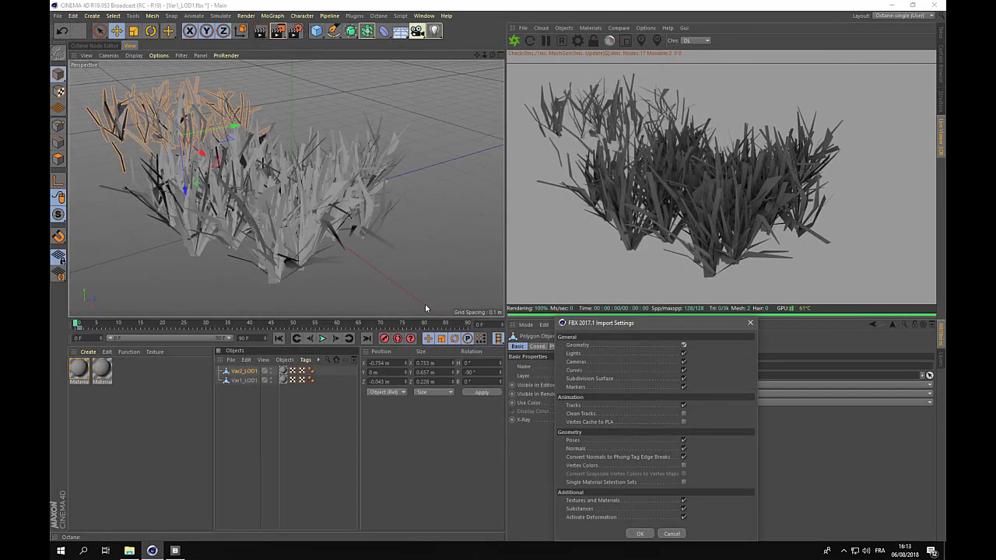
pyautogui.click(639, 534)
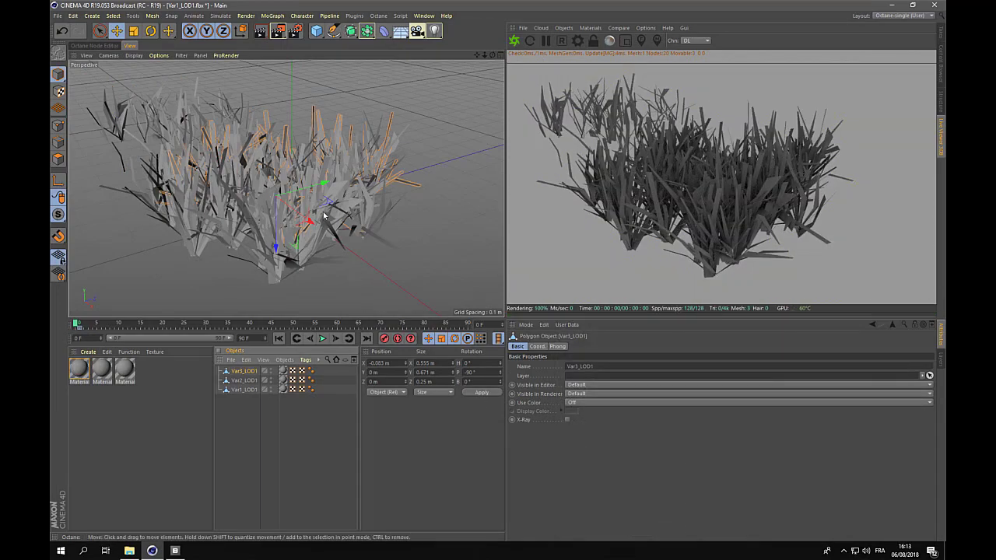
# Step: Slide Var3_LOD1 to the right, to X -0.367 m, Z 0.624 m
pyautogui.moveTo(318, 225); pyautogui.dragTo(264, 196)
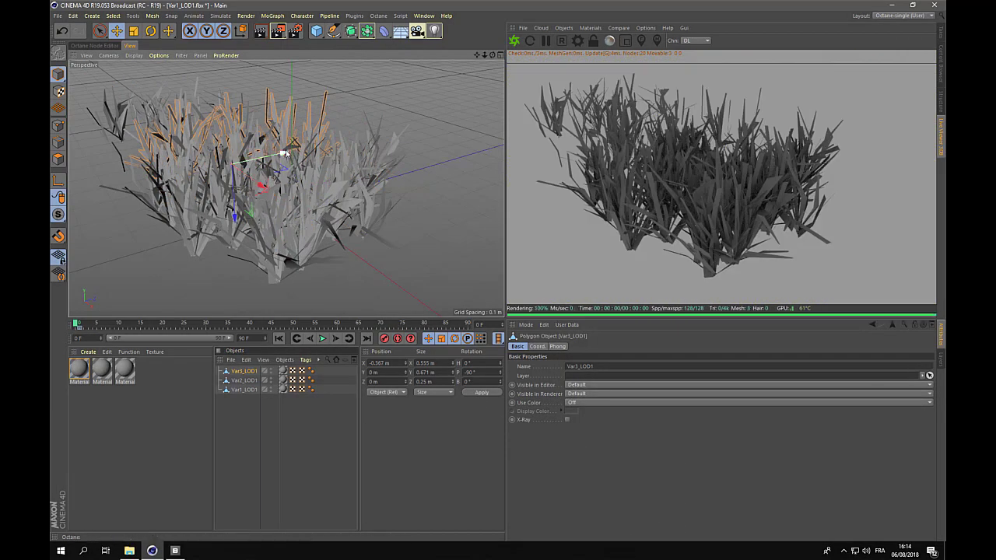
pyautogui.moveTo(286, 154); pyautogui.dragTo(417, 128)
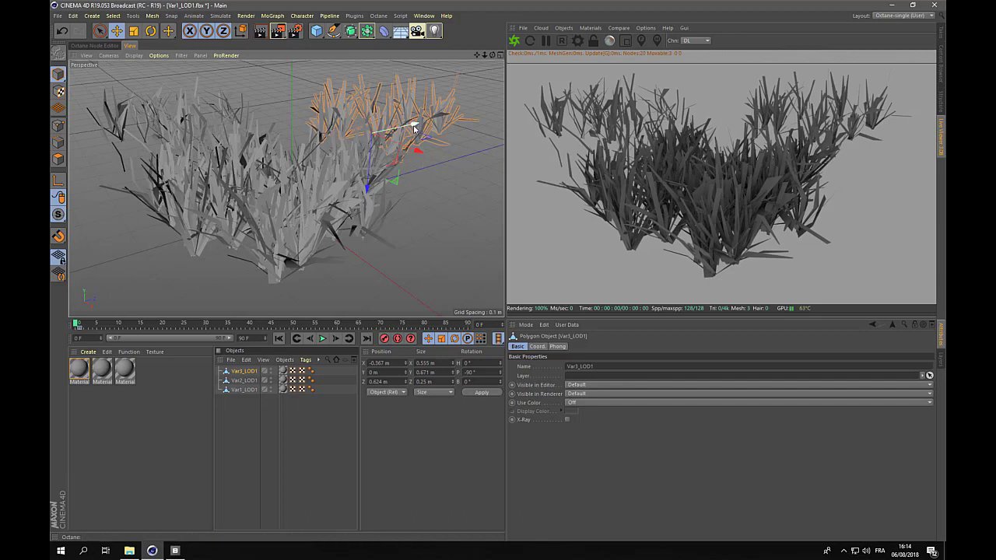
pyautogui.click(300, 229)
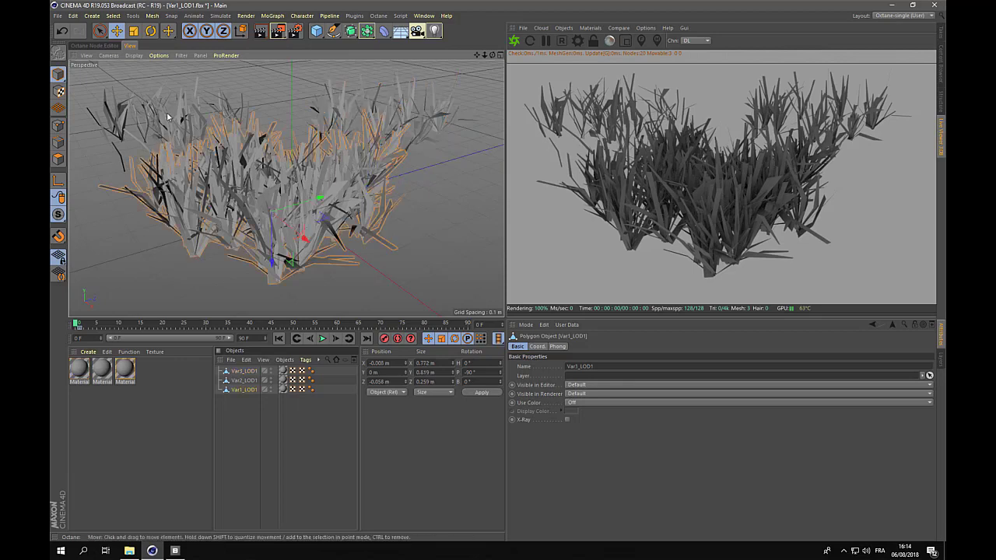
# Step: Reposition the selected grass clump and rotate it by 30°
pyautogui.moveTo(300, 229); pyautogui.dragTo(166, 117)
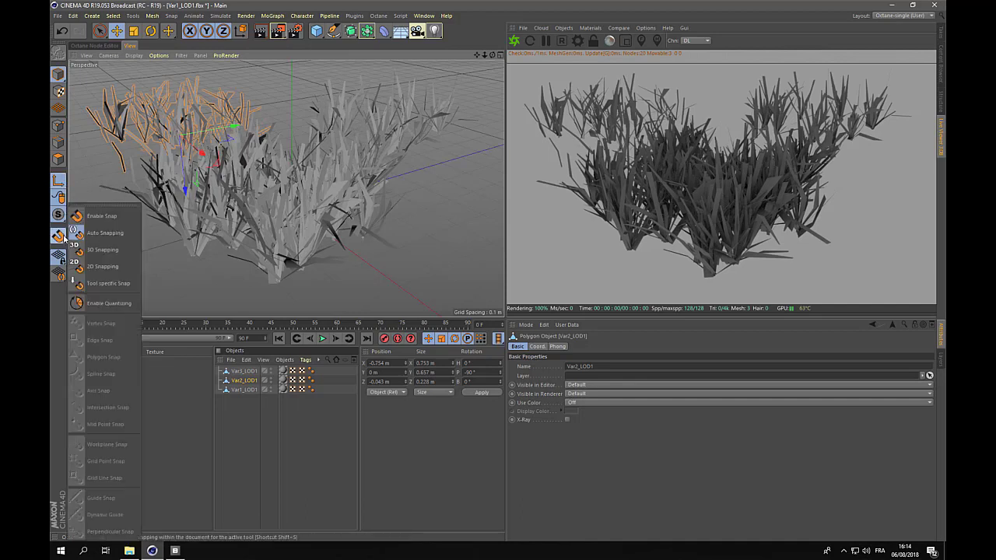
pyautogui.moveTo(58, 235); pyautogui.dragTo(97, 302)
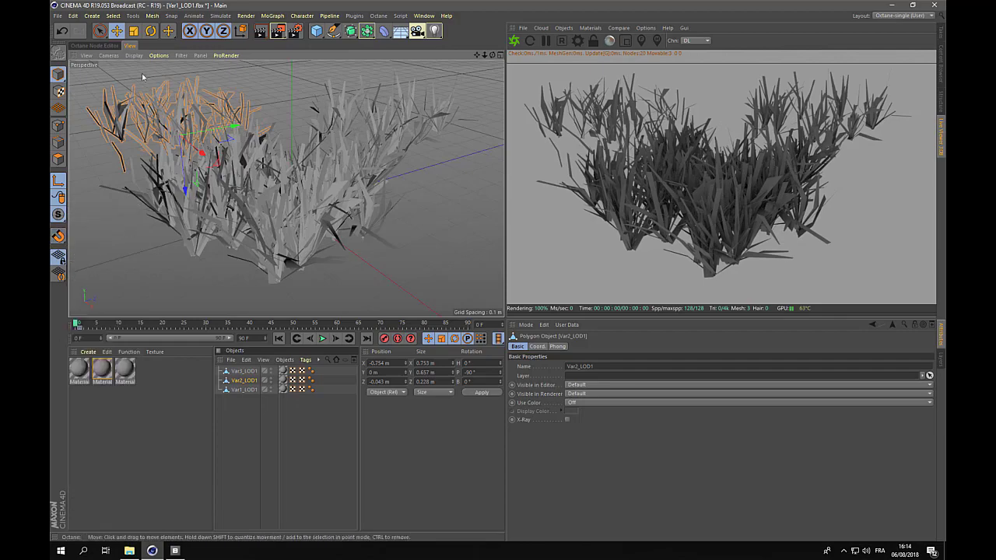
pyautogui.click(151, 30)
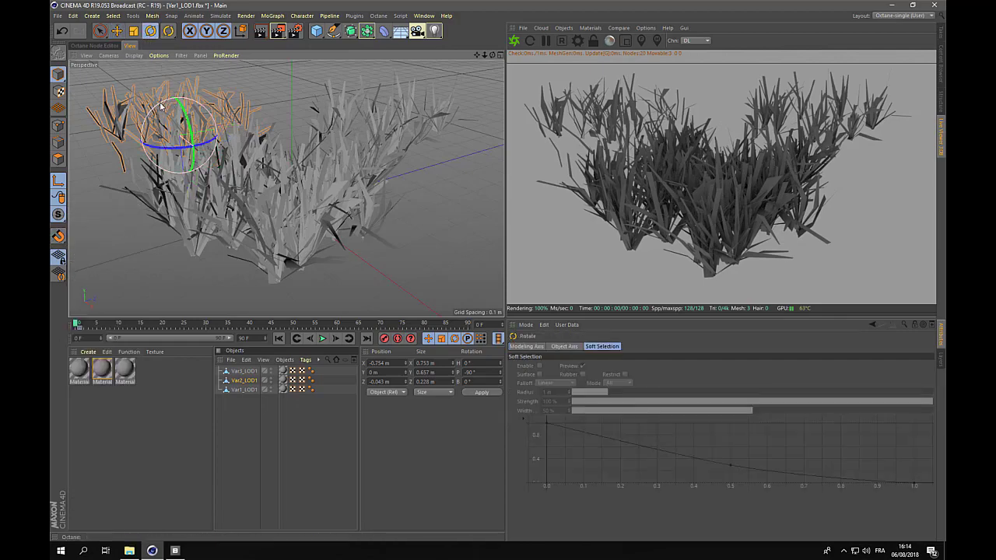
pyautogui.moveTo(167, 101); pyautogui.dragTo(133, 154)
pyautogui.click(116, 30)
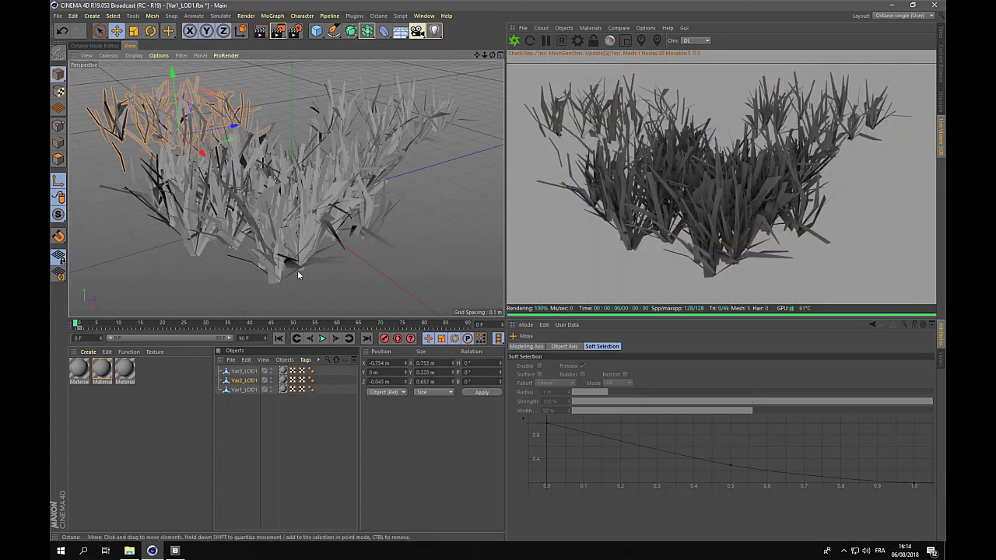
# Step: Rotate Var3_LOD1 and Var1_LOD1 upright to 0° pitch
pyautogui.click(246, 372)
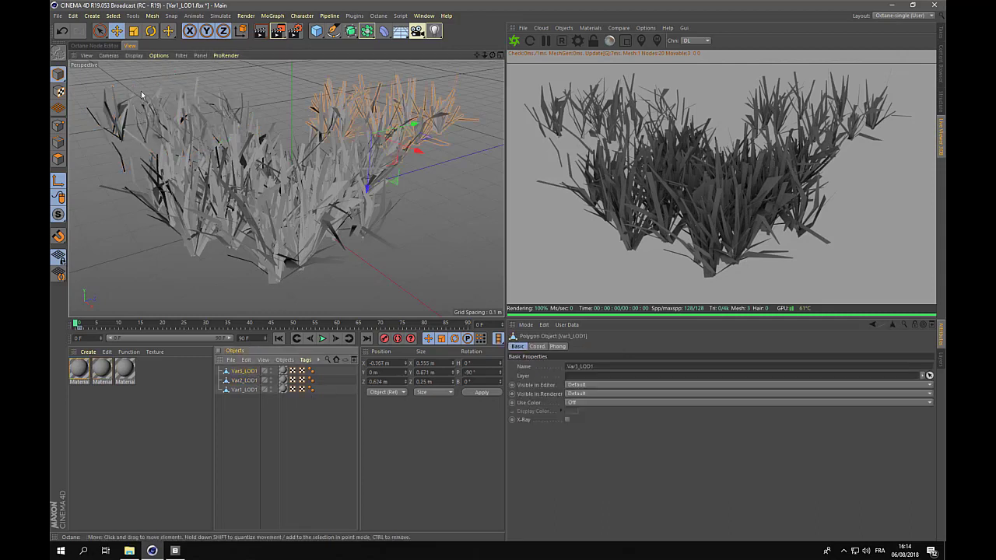
pyautogui.click(150, 31)
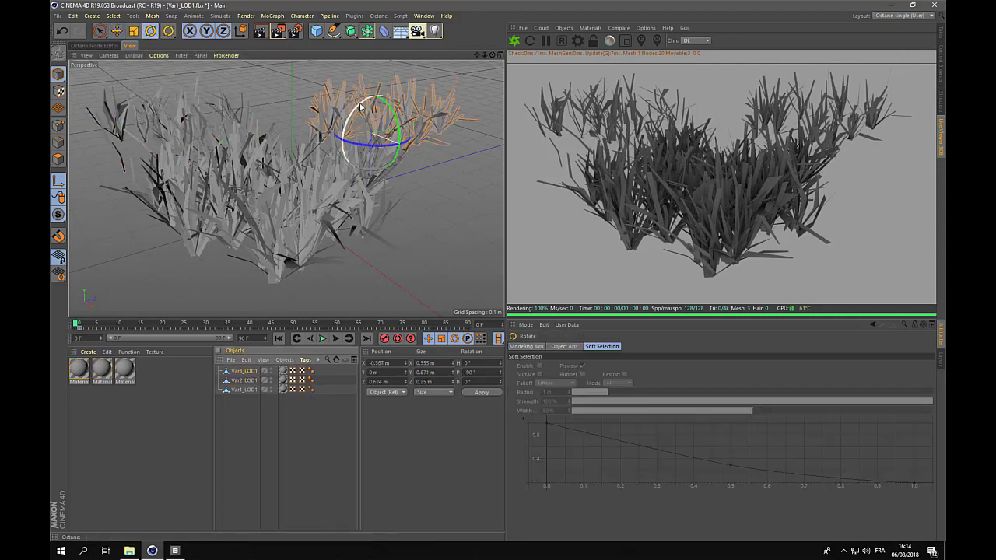
pyautogui.moveTo(356, 100); pyautogui.dragTo(336, 173)
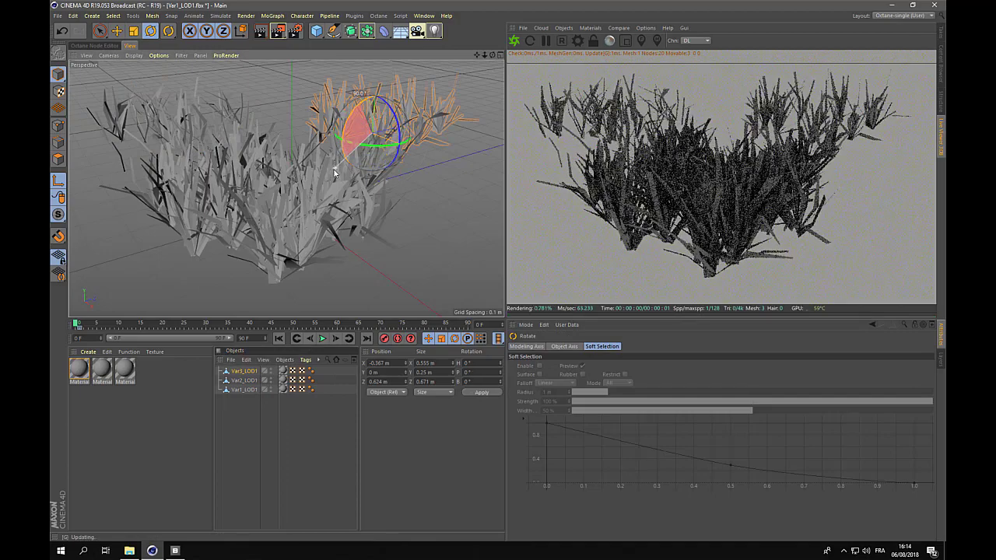
pyautogui.click(118, 31)
pyautogui.click(246, 389)
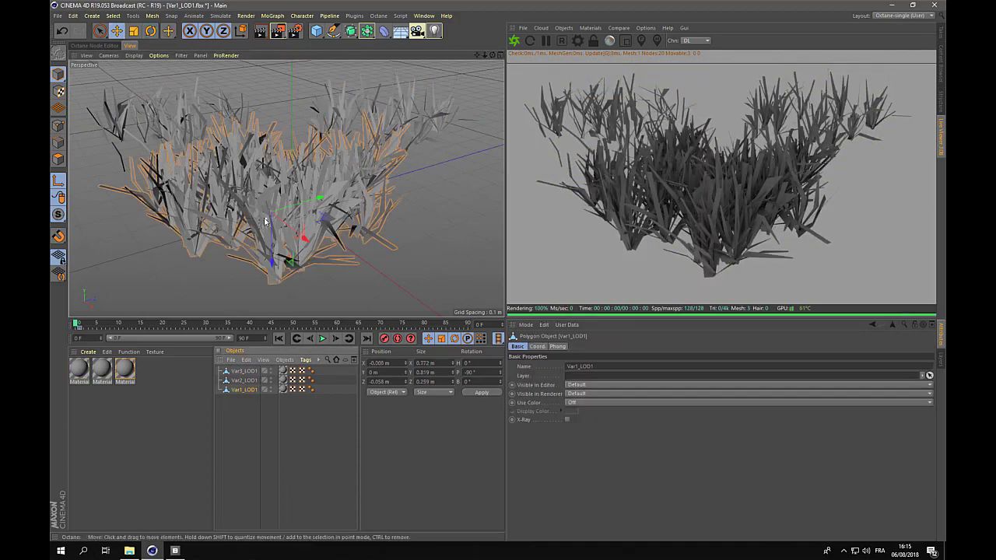
pyautogui.press('r')
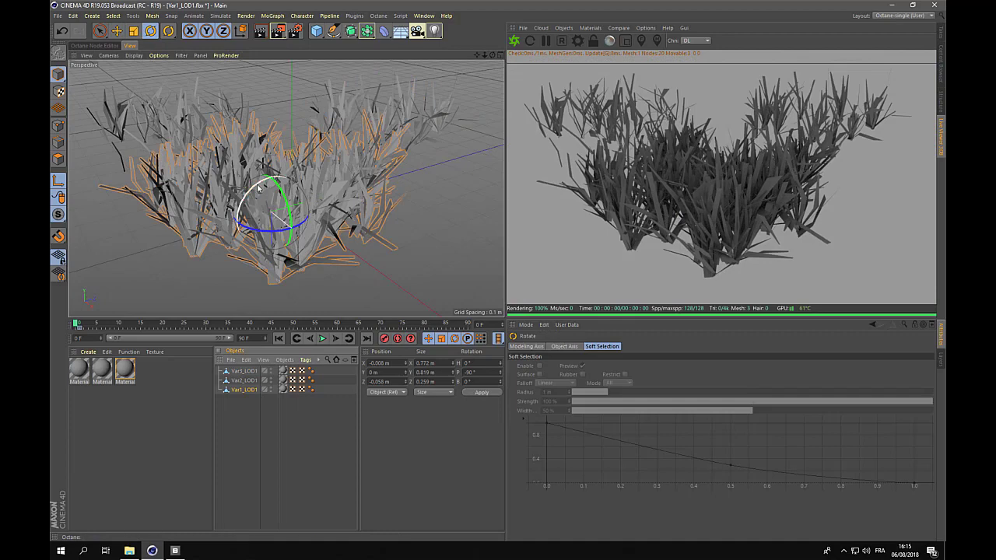
pyautogui.moveTo(251, 184); pyautogui.dragTo(234, 259)
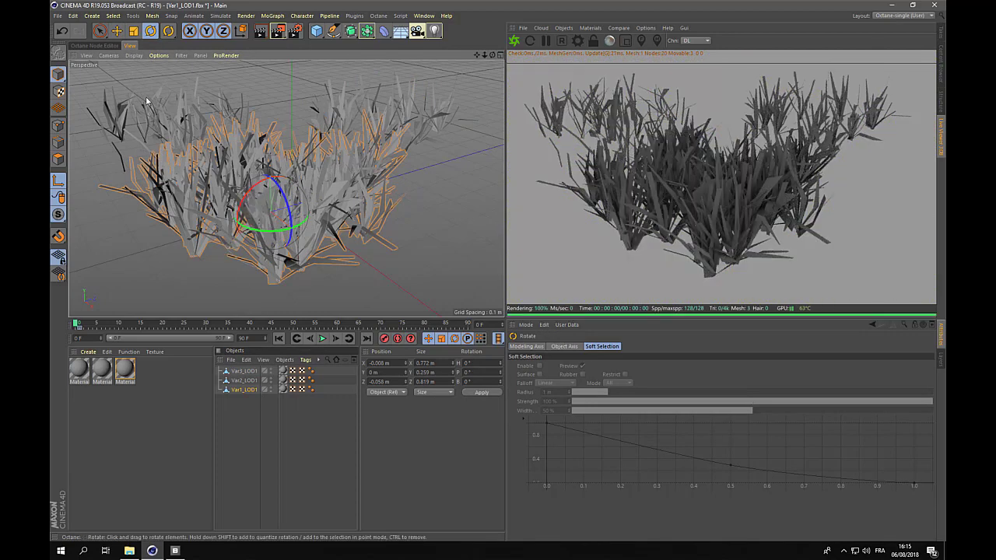
pyautogui.click(92, 46)
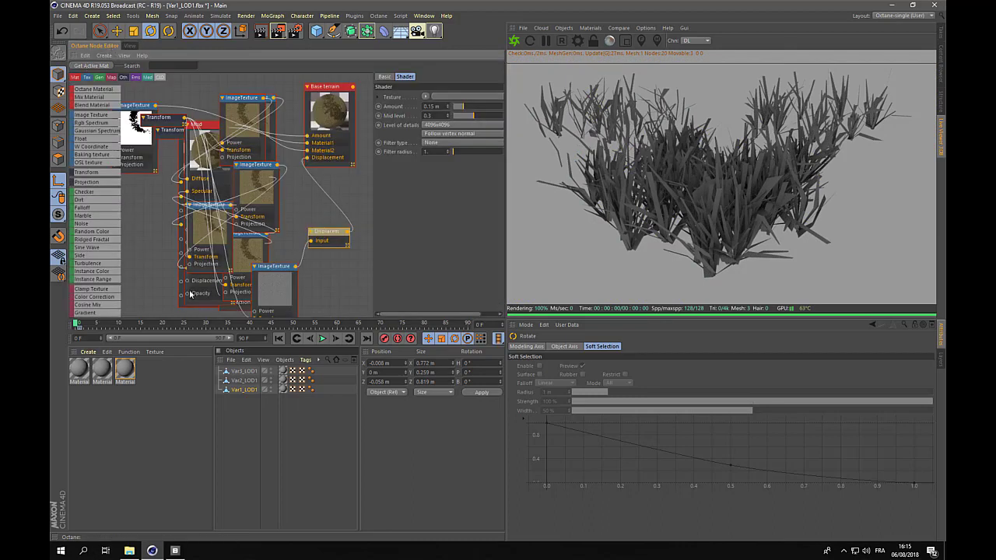
# Step: Create a new Octane Diffuse material named Grass
pyautogui.click(563, 28)
pyautogui.moveTo(589, 29)
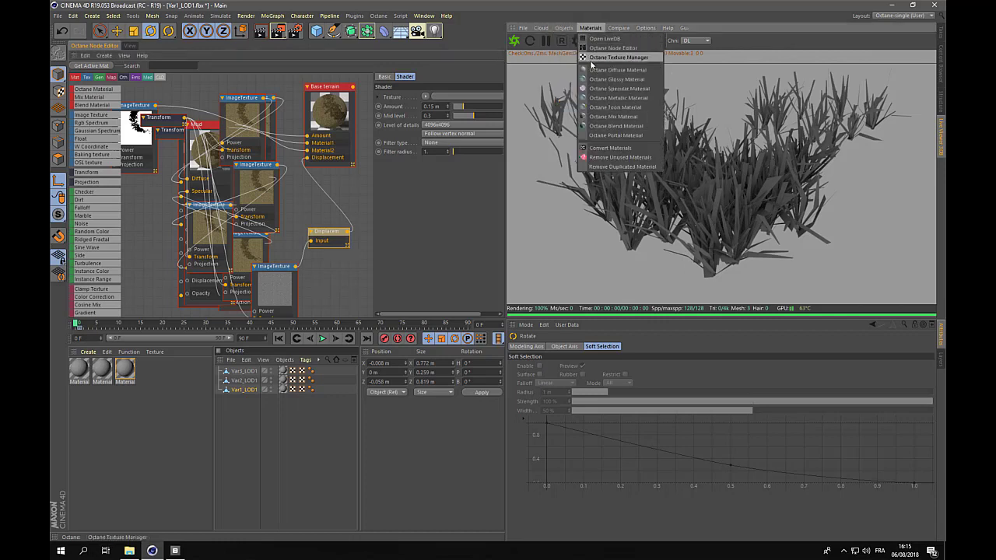
pyautogui.click(617, 69)
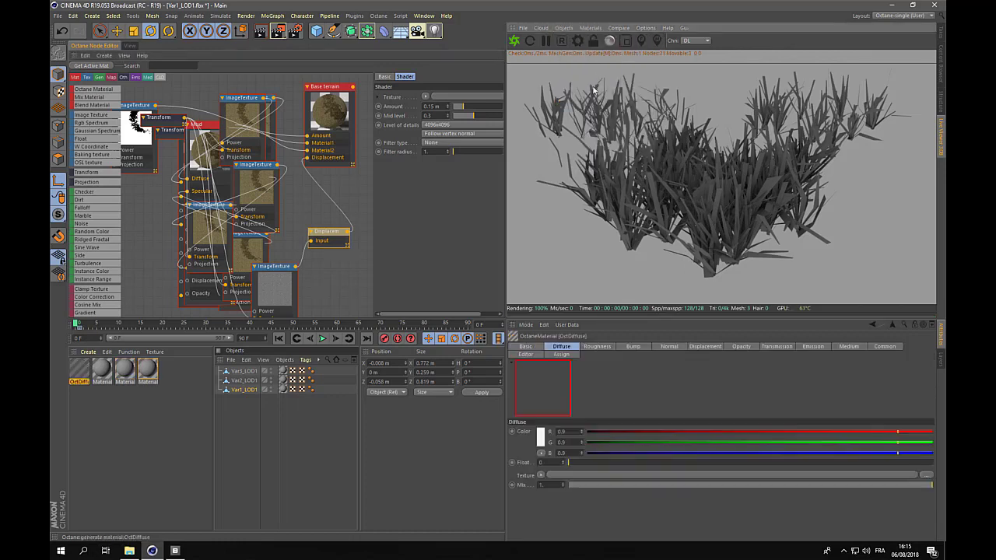
pyautogui.doubleClick(79, 384)
pyautogui.write('Grass')
pyautogui.press('Return')
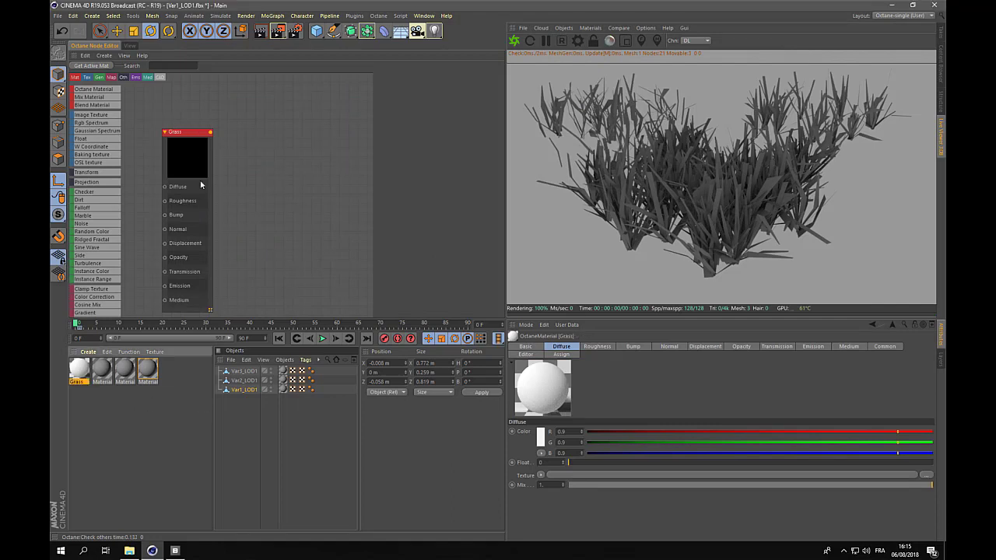
# Step: Apply the Grass material to the grass clumps in the Object Manager
pyautogui.moveTo(191, 136); pyautogui.dragTo(310, 100)
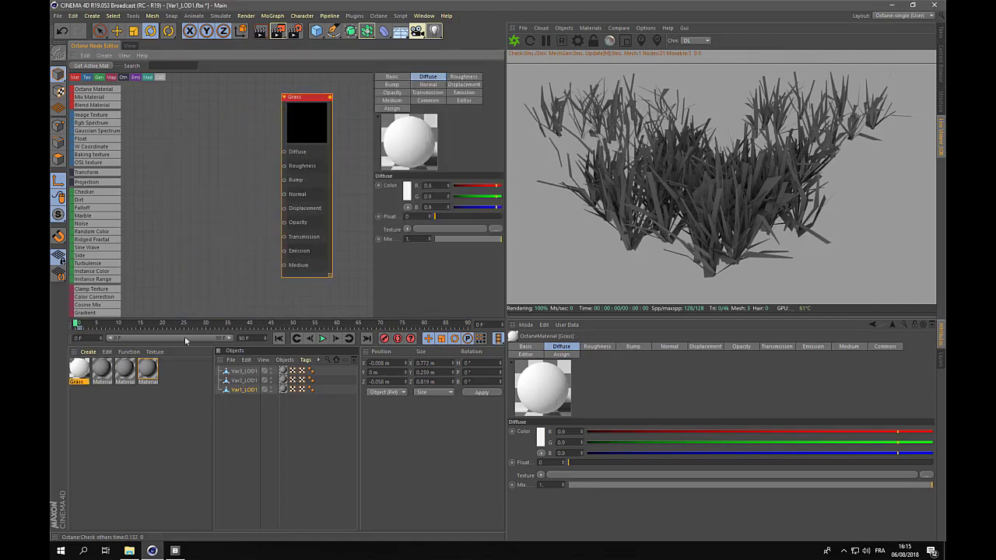
pyautogui.moveTo(85, 371); pyautogui.dragTo(283, 372)
pyautogui.moveTo(87, 377); pyautogui.dragTo(283, 387)
# Step: Open the Plants_3d_qmBr2 Textures > Atlas folder in File Explorer
pyautogui.moveTo(129, 550)
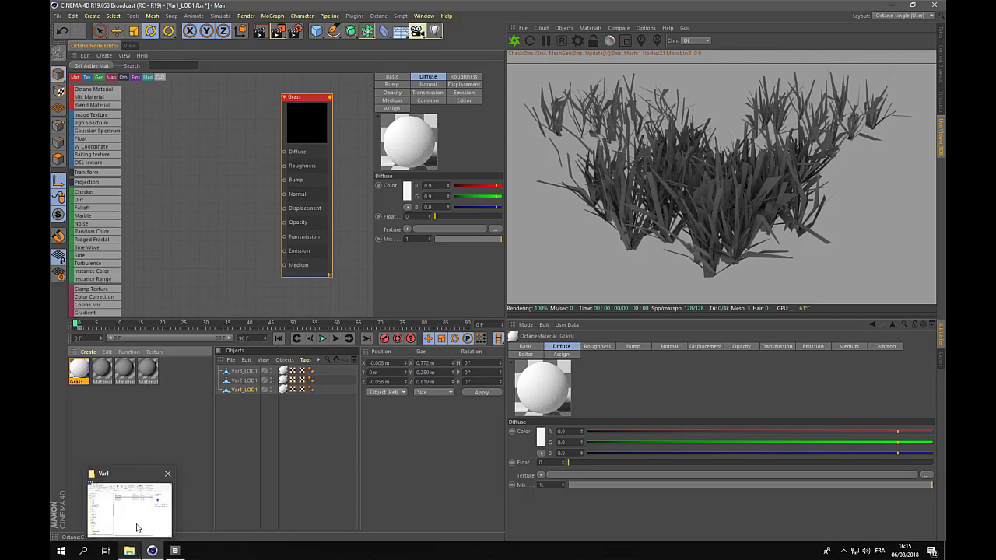
pyautogui.click(133, 526)
pyautogui.click(536, 134)
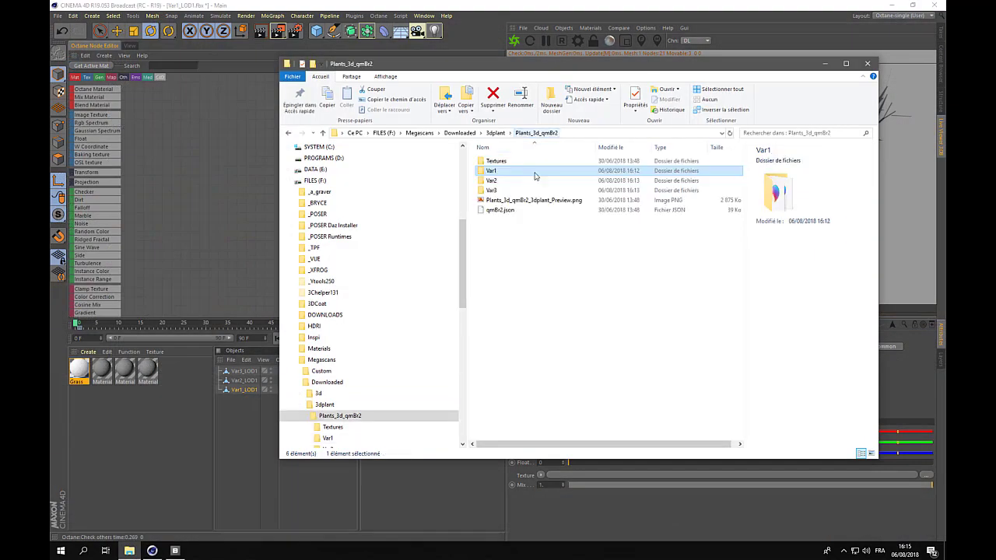
pyautogui.doubleClick(495, 161)
pyautogui.doubleClick(492, 161)
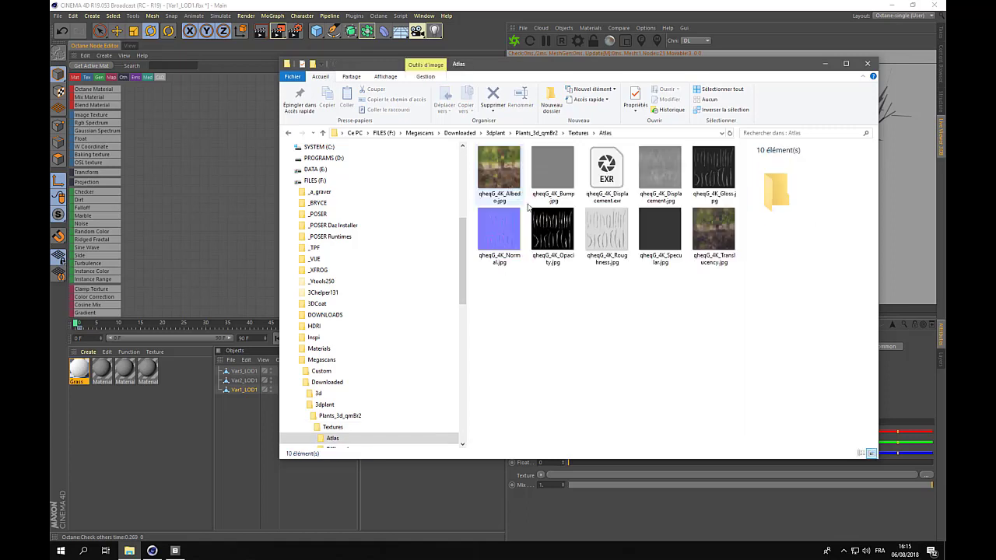
# Step: Drag the Albedo, Normal, Opacity, Roughness and Translucency textures into the node graph
pyautogui.click(508, 175)
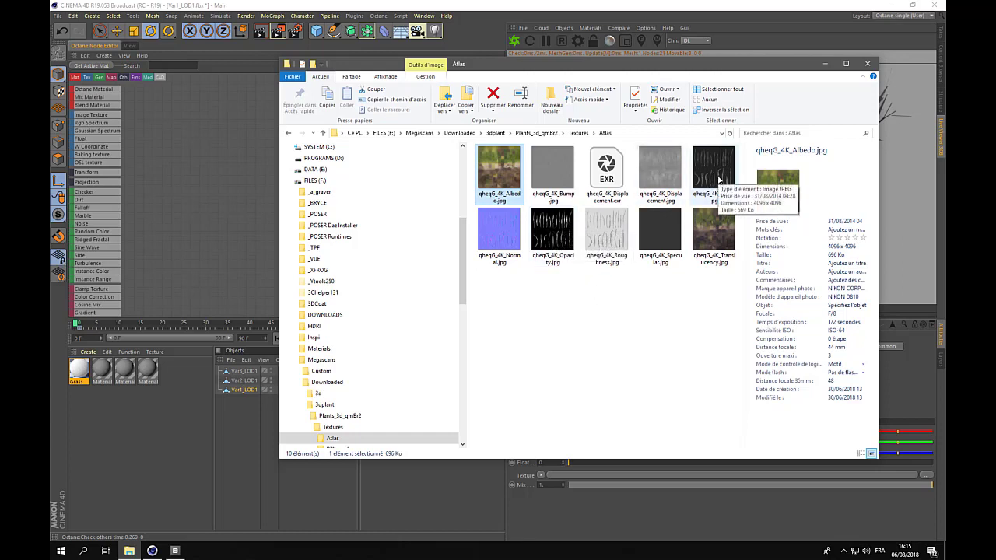
pyautogui.keyDown('ctrl'); pyautogui.click(502, 230); pyautogui.keyUp('ctrl')
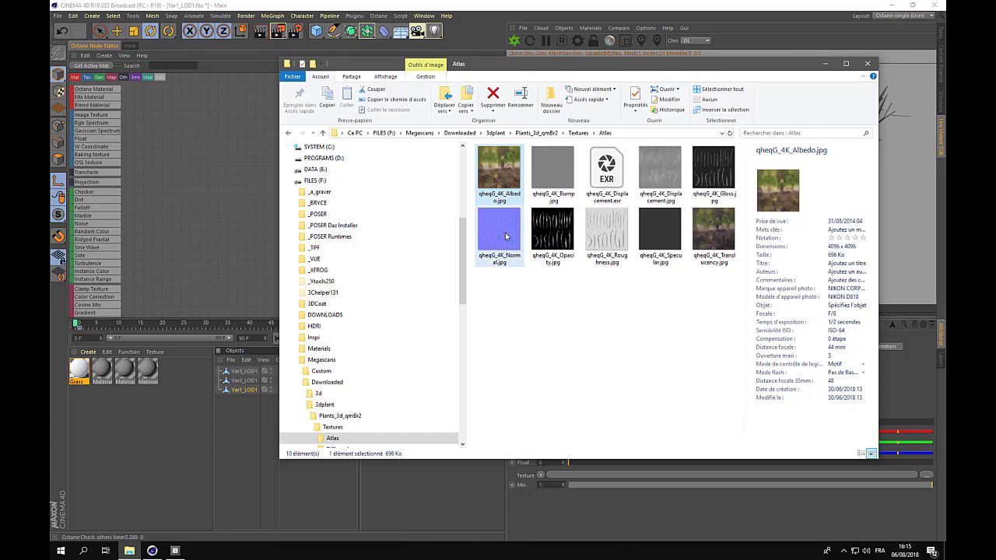
pyautogui.keyDown('ctrl'); pyautogui.click(554, 233); pyautogui.keyUp('ctrl')
pyautogui.keyDown('ctrl'); pyautogui.click(606, 233); pyautogui.keyUp('ctrl')
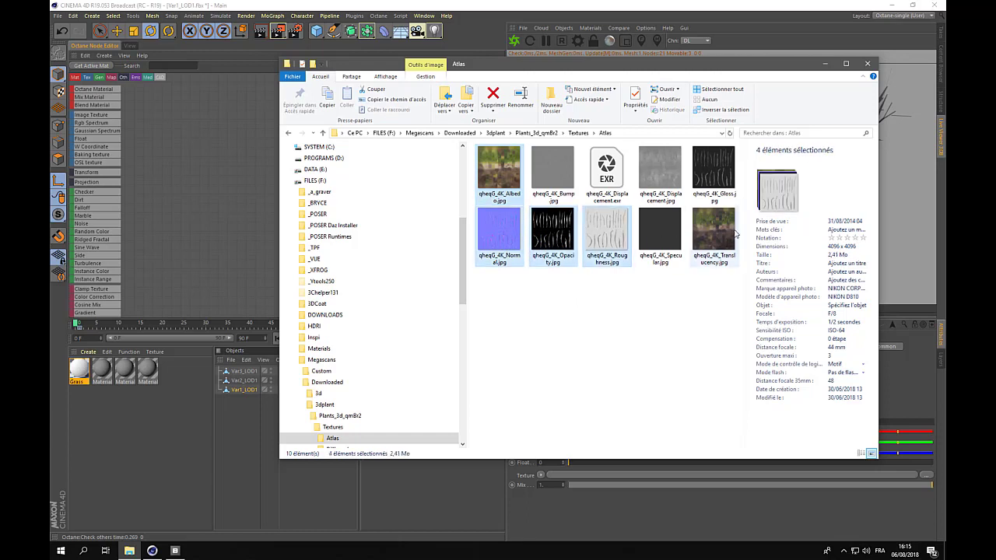
pyautogui.keyDown('ctrl'); pyautogui.click(721, 229); pyautogui.keyUp('ctrl')
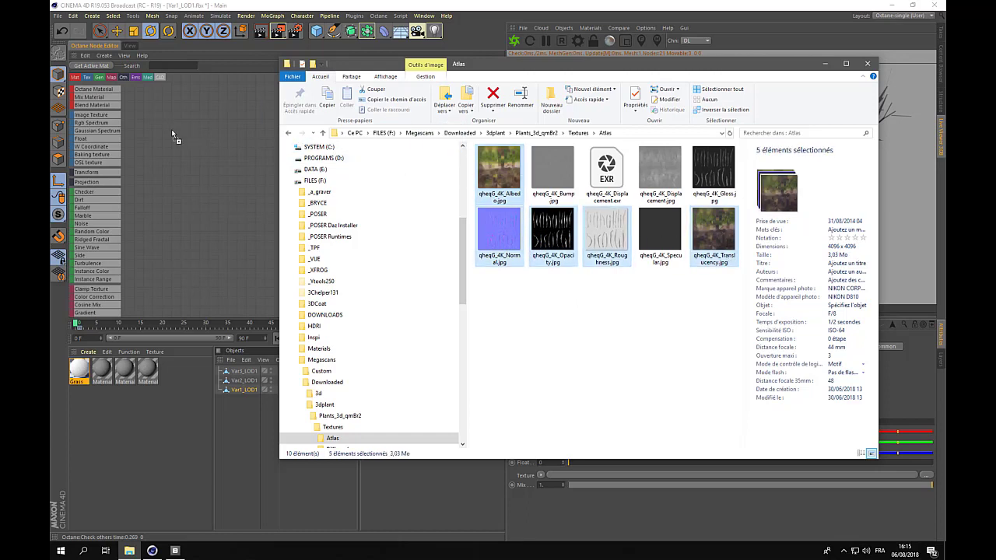
pyautogui.moveTo(172, 133); pyautogui.dragTo(175, 132)
# Step: Wire the Translucency texture to Transmission and the Roughness texture to Roughness
pyautogui.click(181, 96)
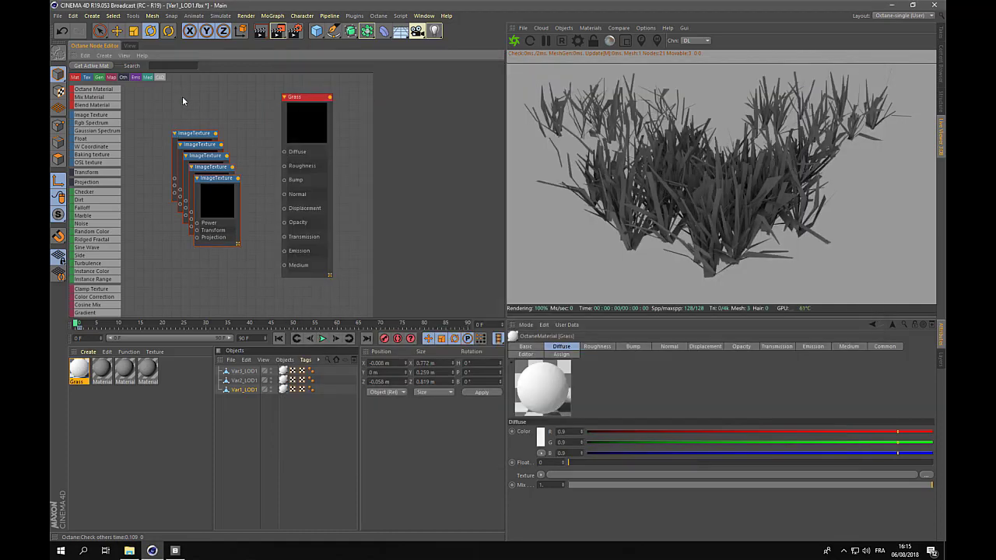
pyautogui.click(228, 180)
pyautogui.moveTo(217, 186); pyautogui.dragTo(285, 237)
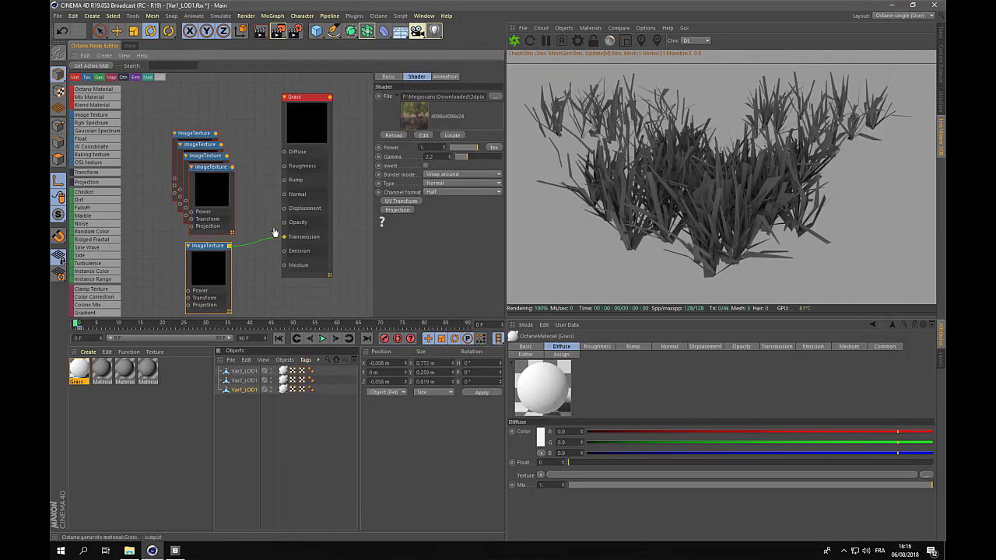
pyautogui.click(220, 174)
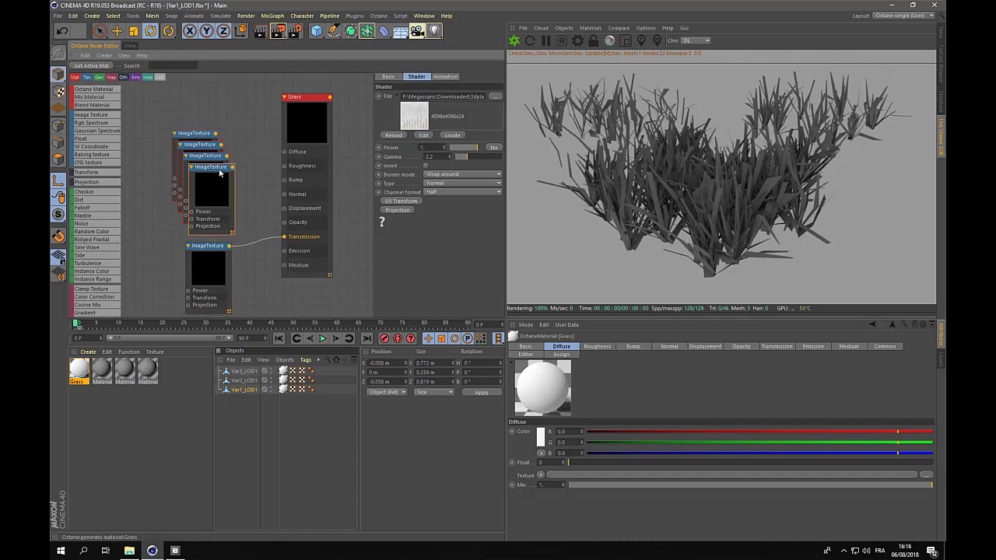
pyautogui.moveTo(232, 167); pyautogui.dragTo(284, 165)
pyautogui.click(202, 161)
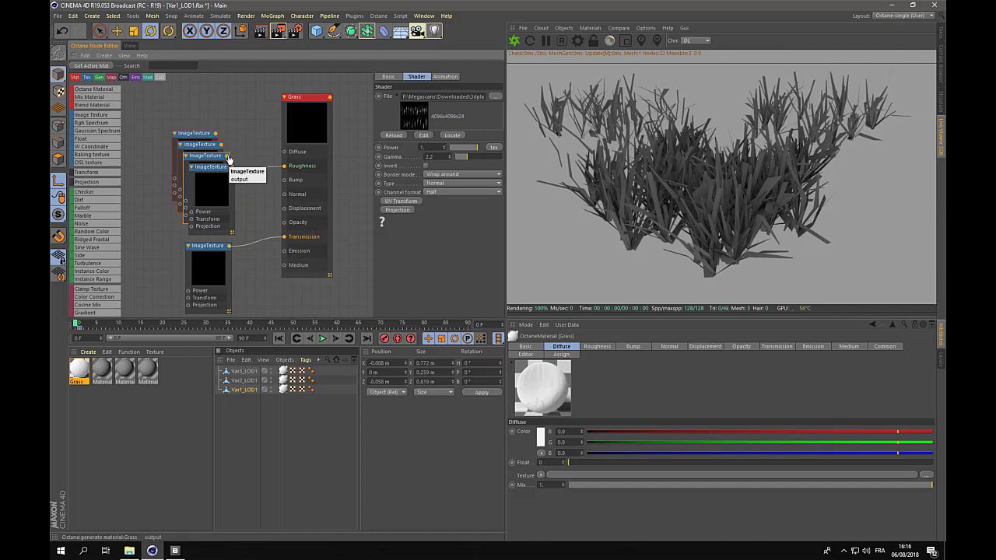
# Step: Connect the Opacity, Normal and Albedo textures to Opacity, Normal and Diffuse, then inspect the render
pyautogui.moveTo(226, 156); pyautogui.dragTo(284, 223)
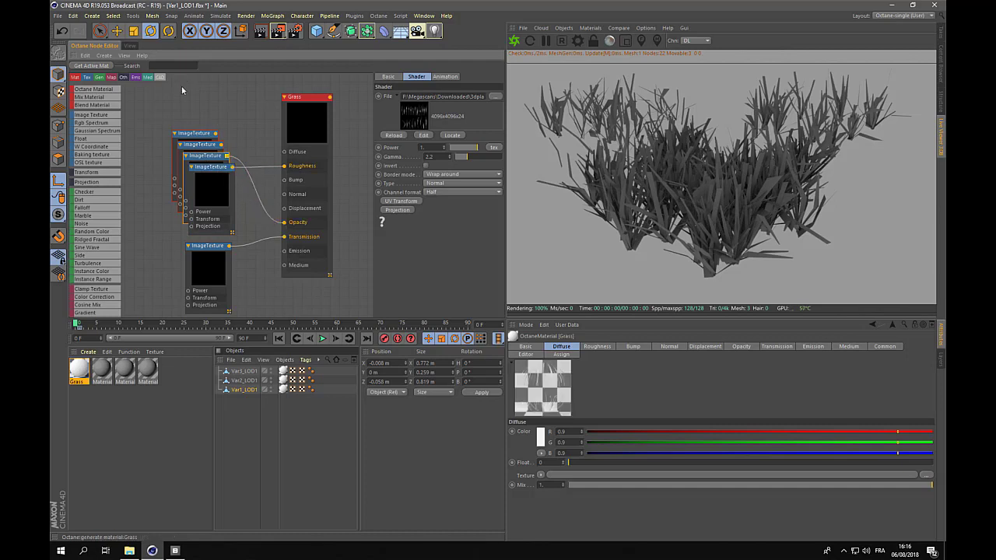
pyautogui.click(204, 147)
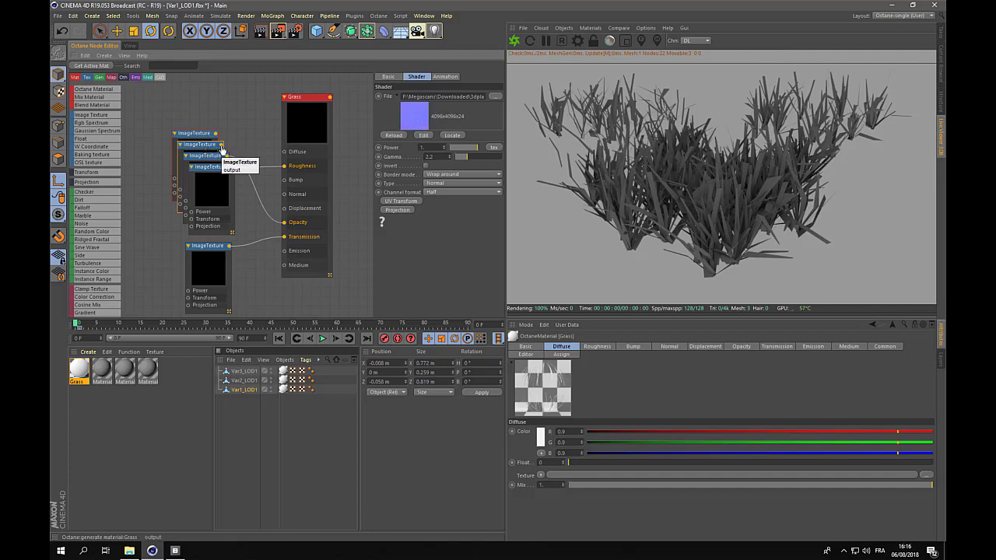
pyautogui.moveTo(242, 188); pyautogui.dragTo(284, 194)
pyautogui.moveTo(216, 137); pyautogui.dragTo(278, 155)
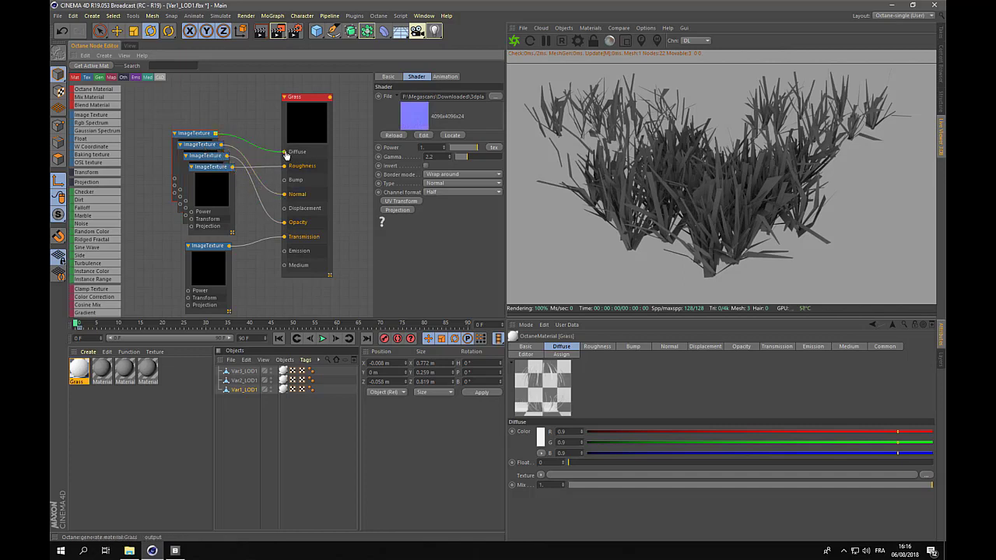
pyautogui.moveTo(285, 155); pyautogui.dragTo(284, 153)
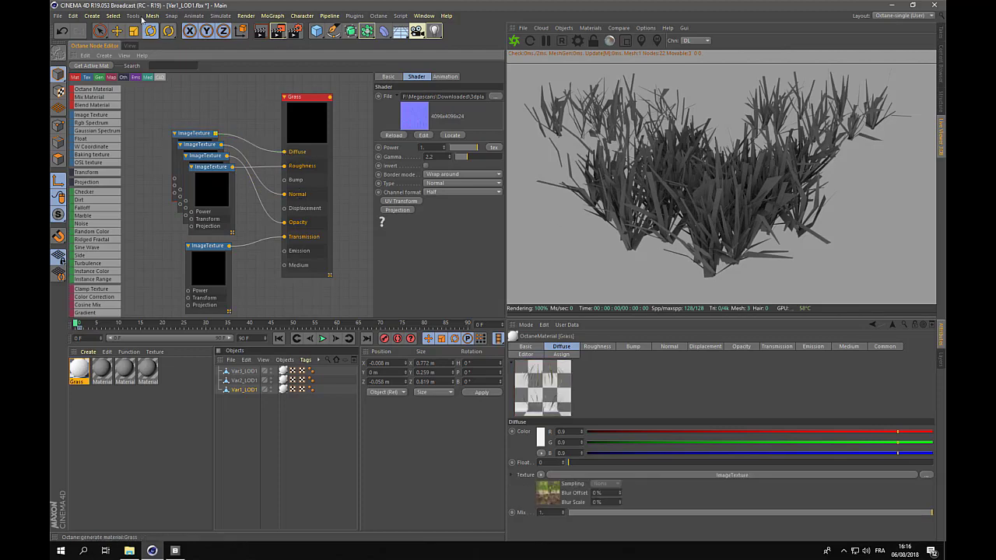
pyautogui.click(130, 45)
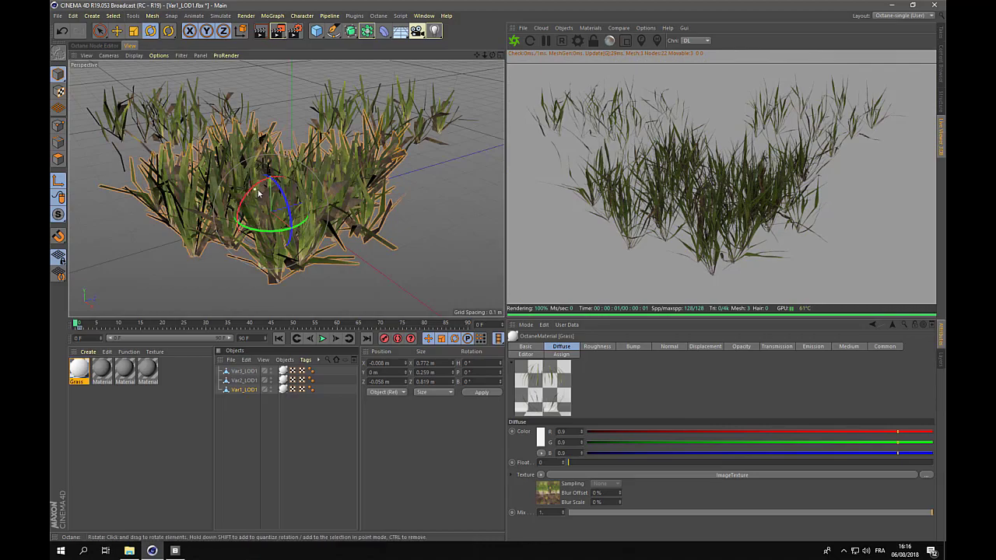
pyautogui.moveTo(405, 218)
pyautogui.keyDown('alt'); pyautogui.mouseDown()
pyautogui.moveTo(458, 210)
pyautogui.moveTo(409, 228)
pyautogui.moveTo(395, 223)
pyautogui.mouseUp(); pyautogui.keyUp('alt')
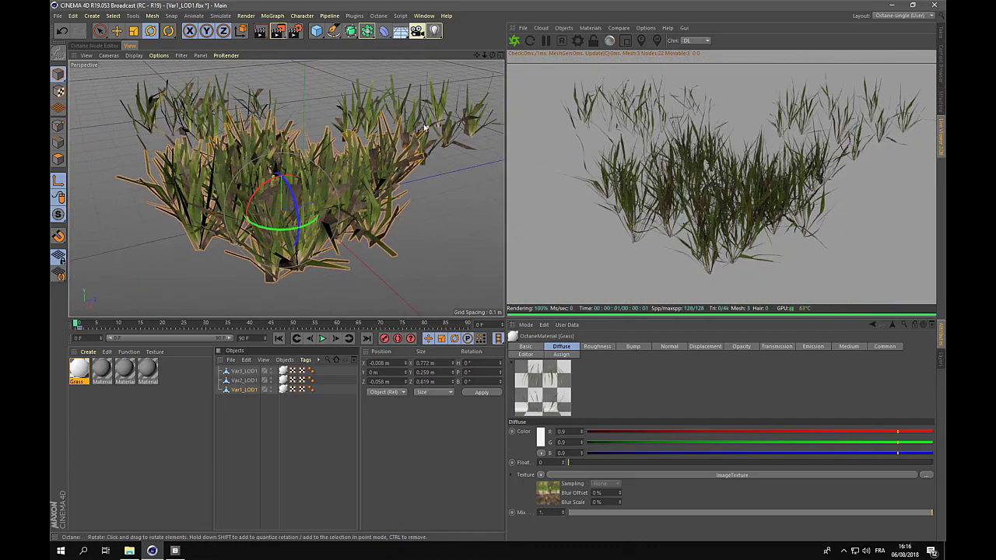
# Step: Save the scene as grass.c4d in the K: drive's Tutorials > Small scale terrain folder
pyautogui.click(57, 17)
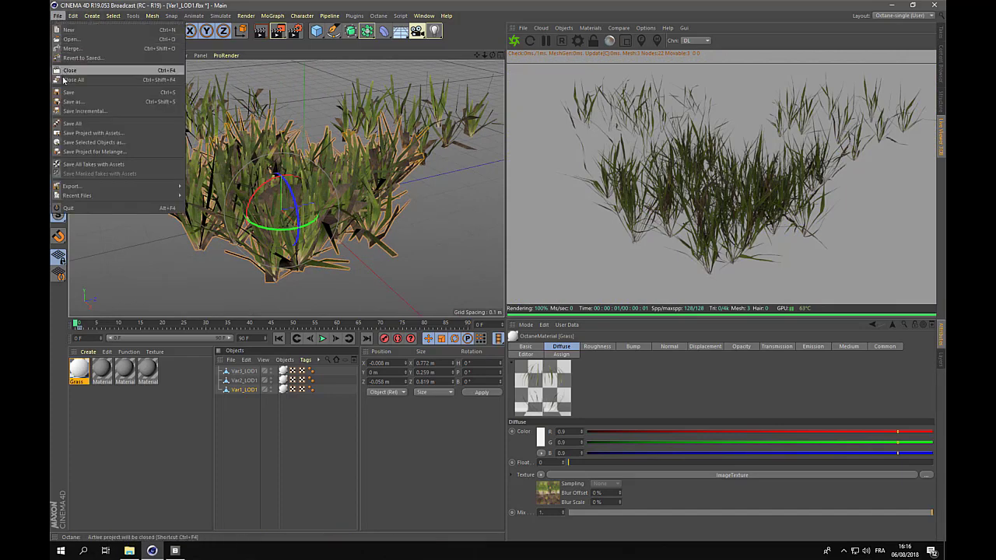
pyautogui.click(109, 118)
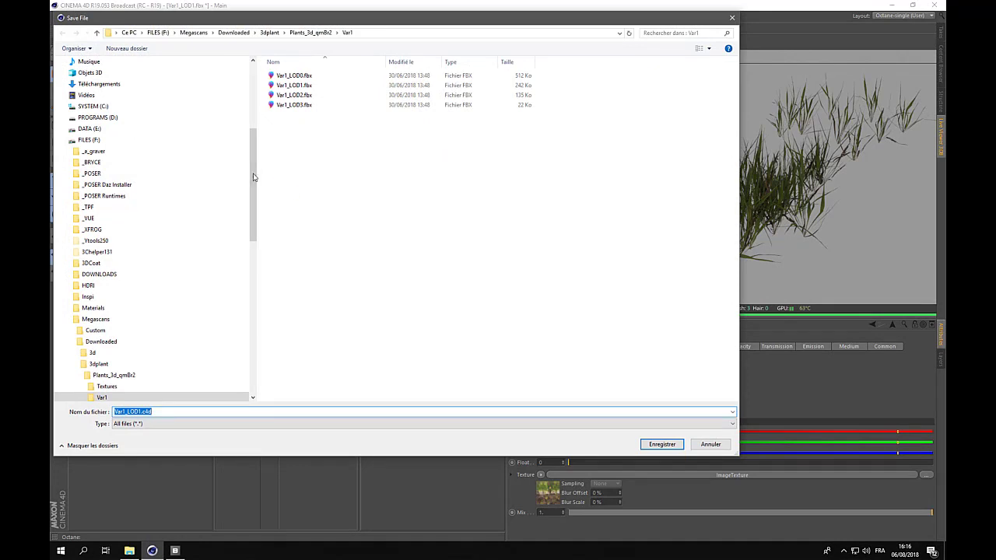
pyautogui.moveTo(254, 181); pyautogui.dragTo(258, 329)
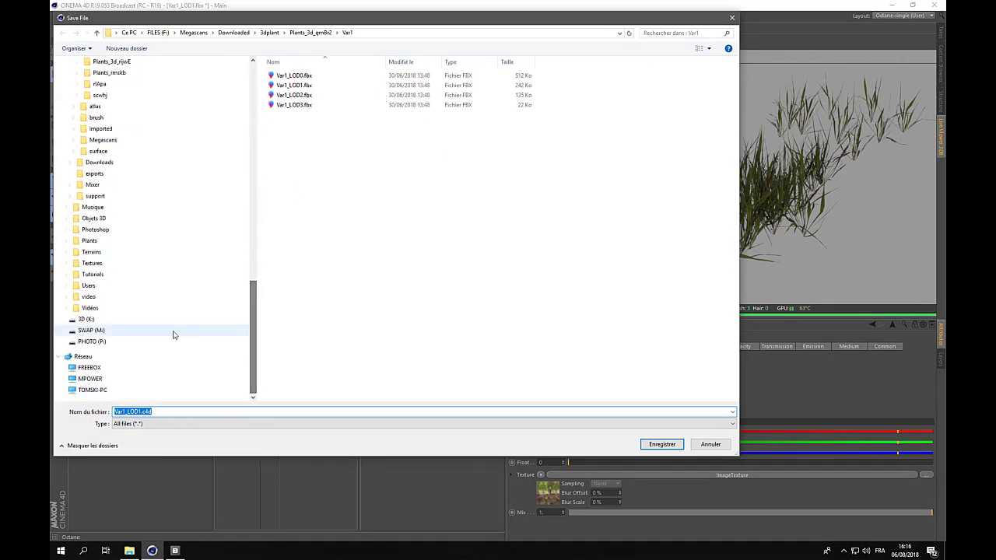
pyautogui.click(97, 320)
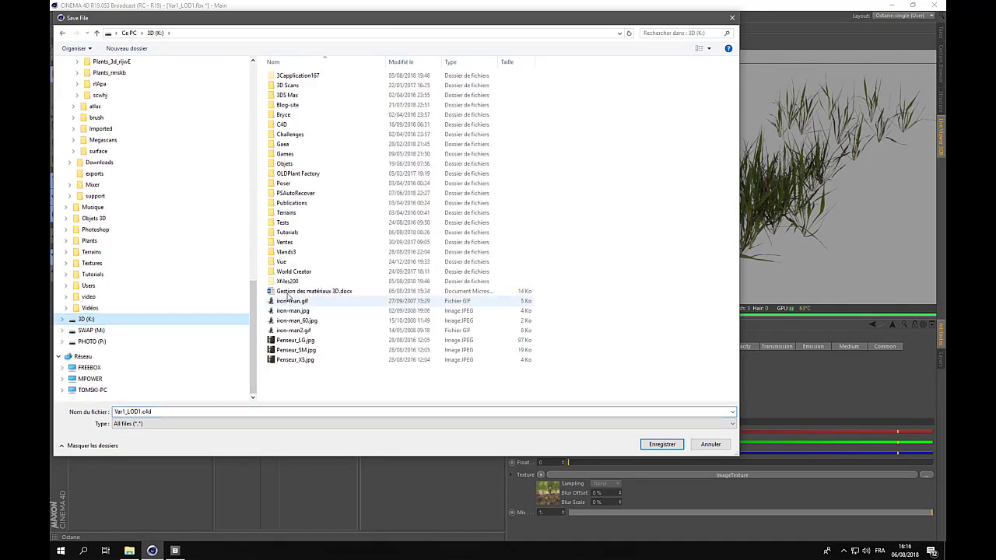
pyautogui.doubleClick(287, 232)
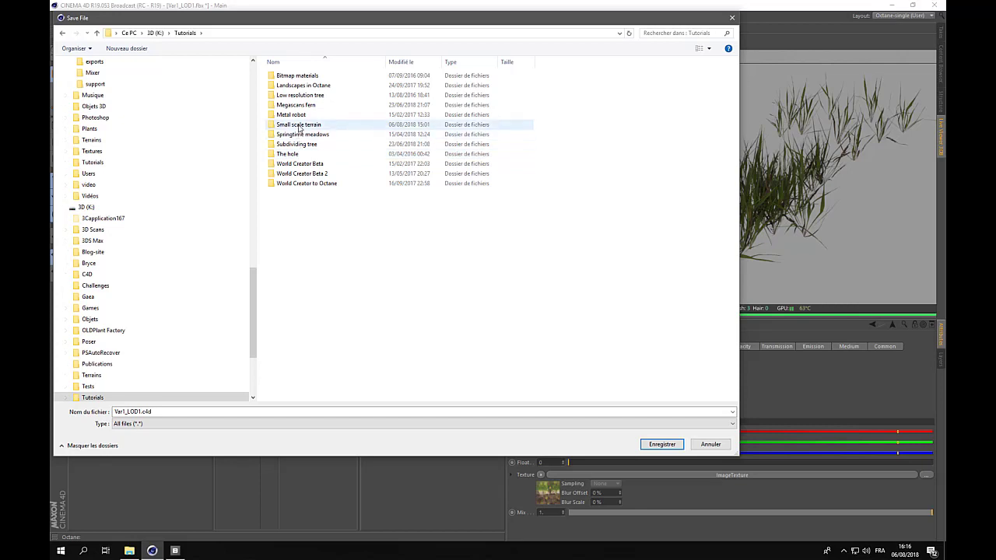
pyautogui.doubleClick(299, 125)
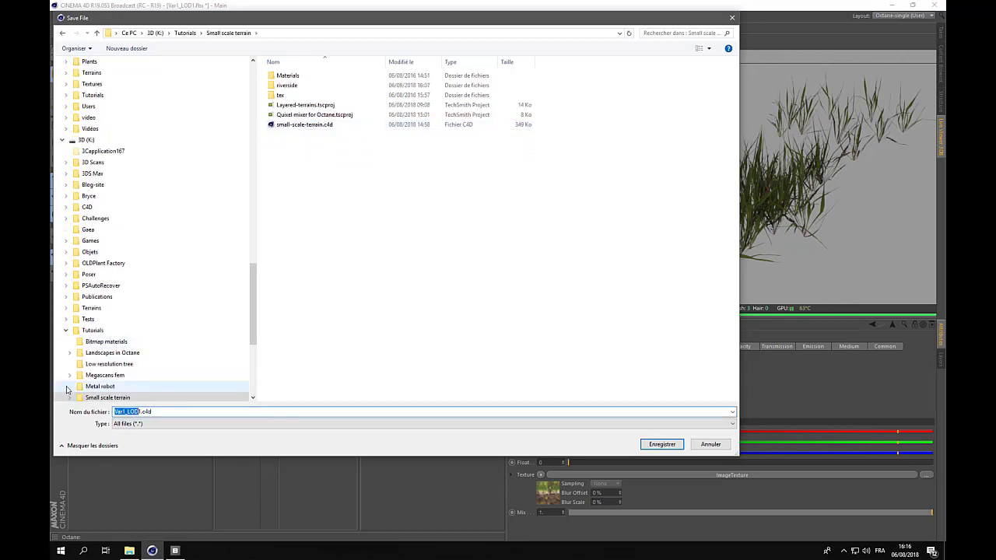
pyautogui.write('grass')
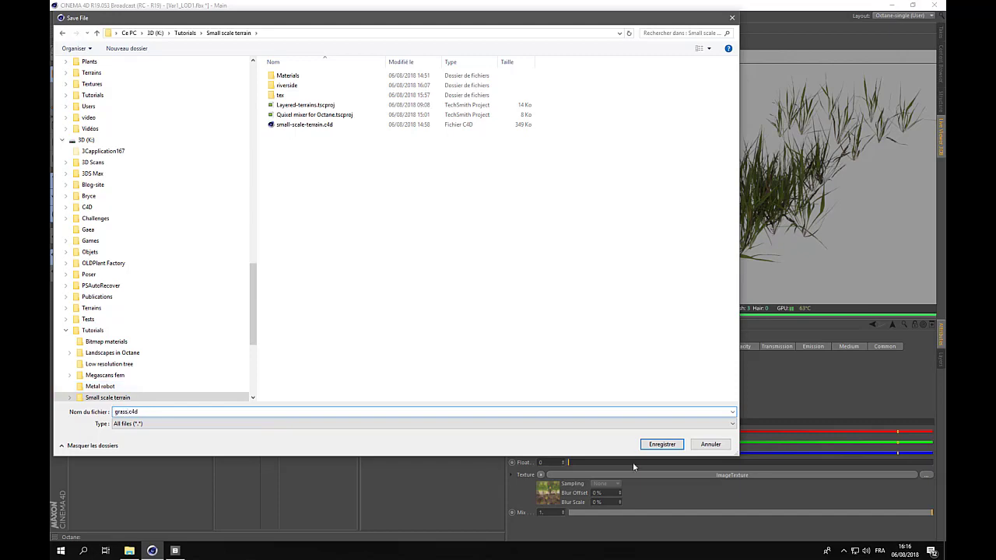
pyautogui.click(650, 450)
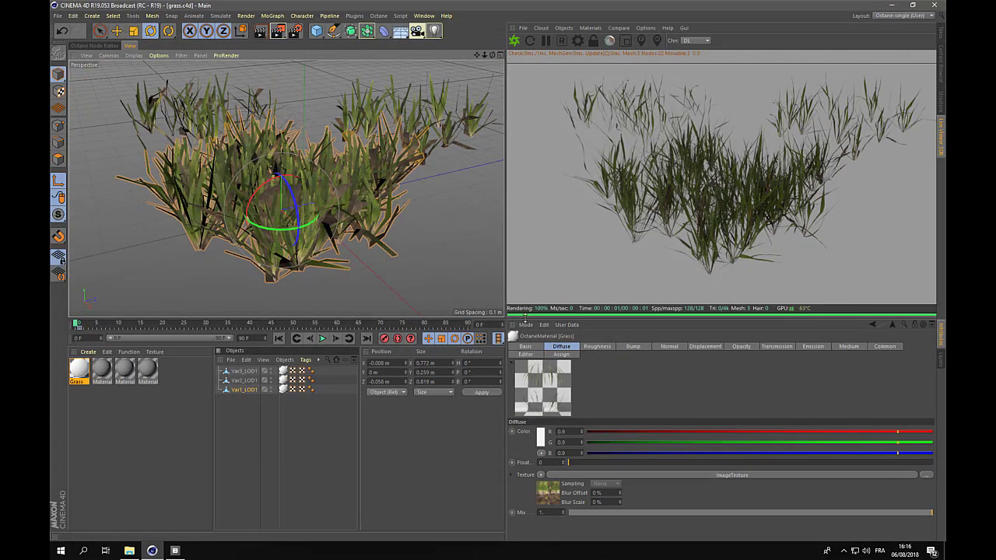
# Step: Switch to the small-scale-terrain scene and merge grass.c4d into it
pyautogui.click(424, 15)
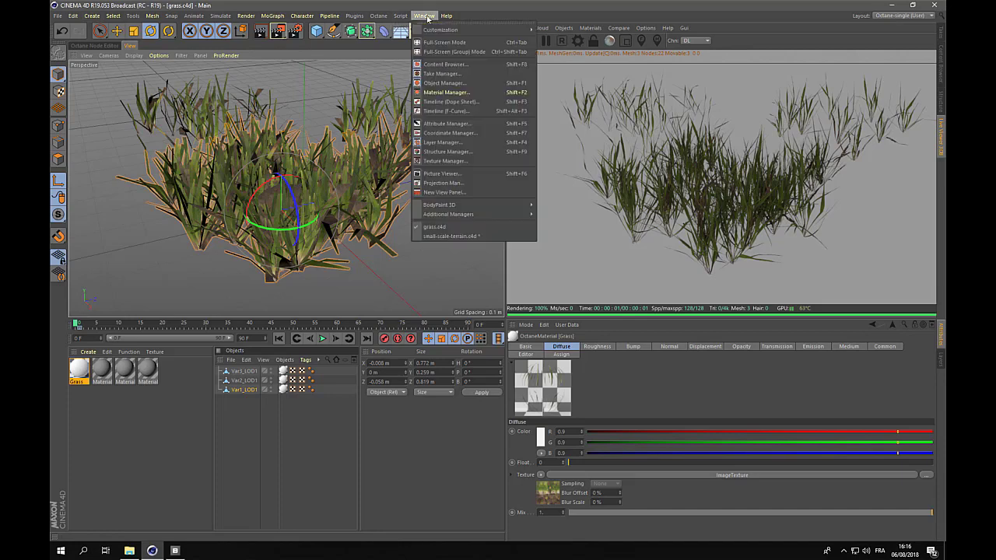
pyautogui.click(449, 236)
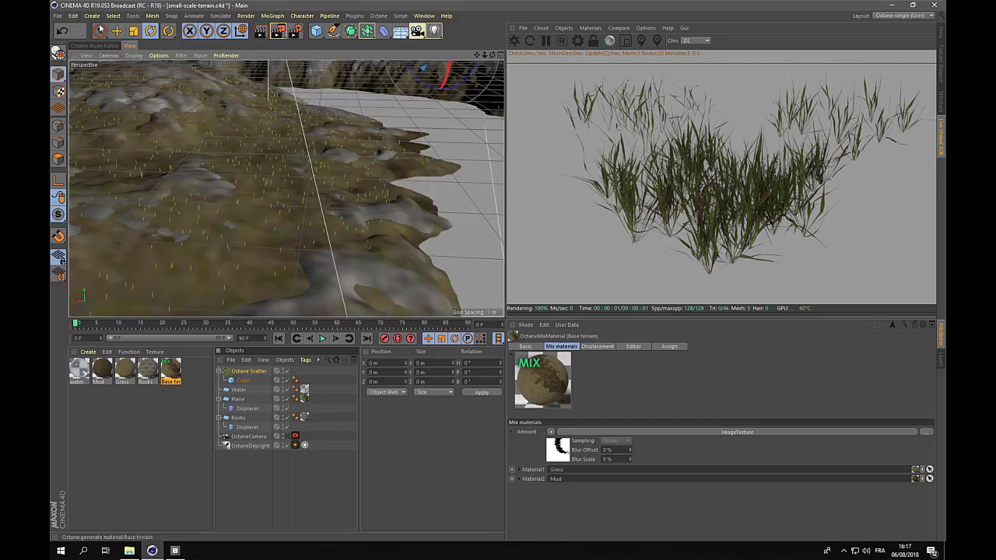
pyautogui.click(57, 15)
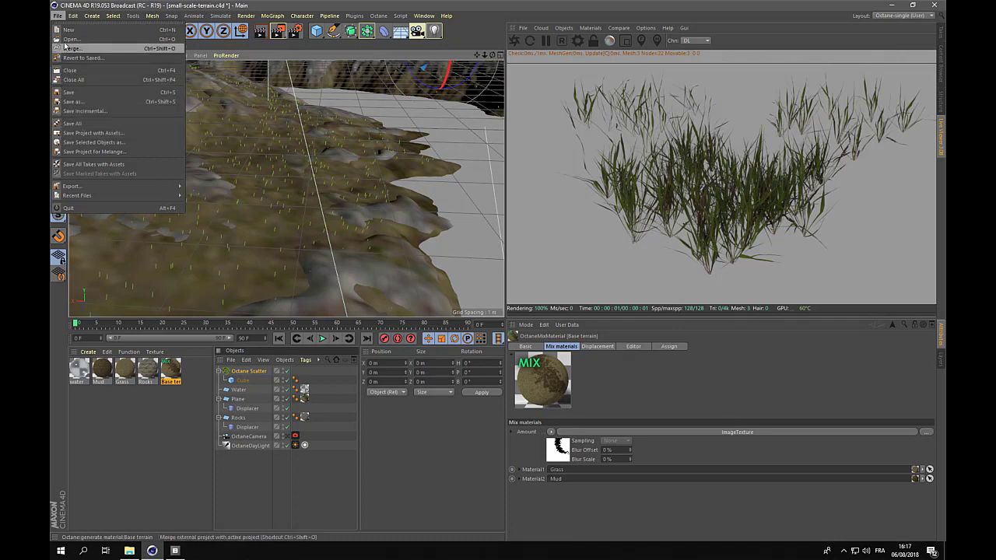
pyautogui.click(70, 39)
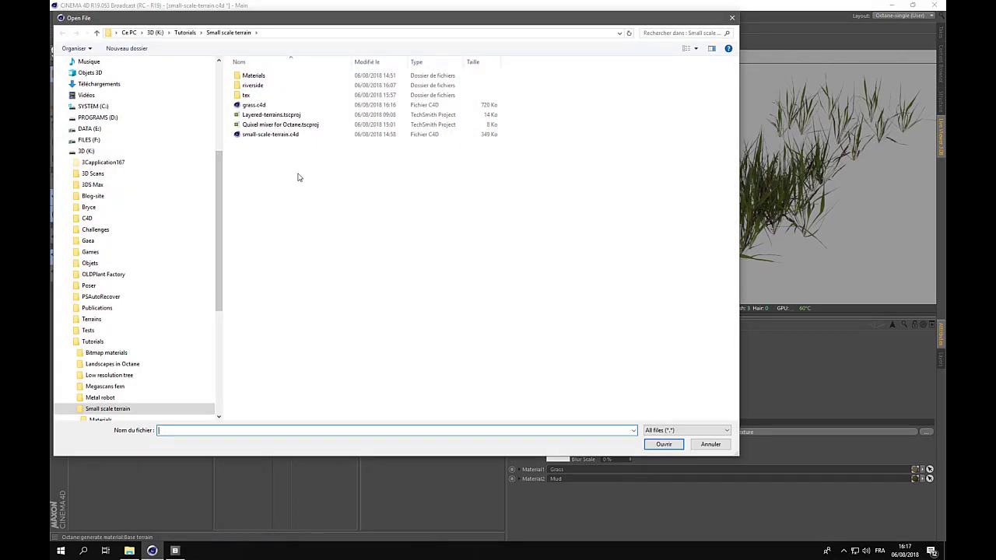
pyautogui.click(261, 107)
pyautogui.click(661, 445)
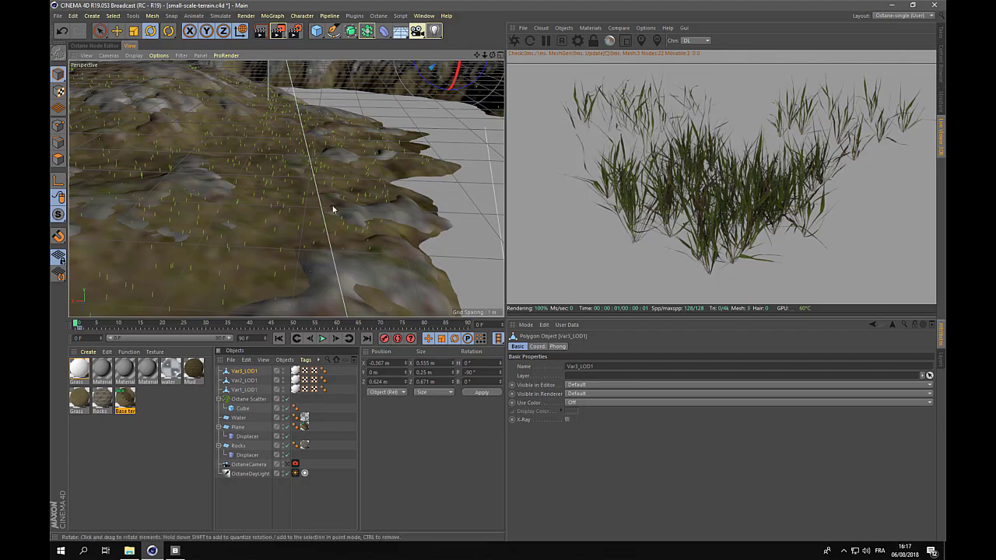
pyautogui.keyDown('alt'); pyautogui.moveTo(385, 200); pyautogui.dragTo(350, 194); pyautogui.keyUp('alt')
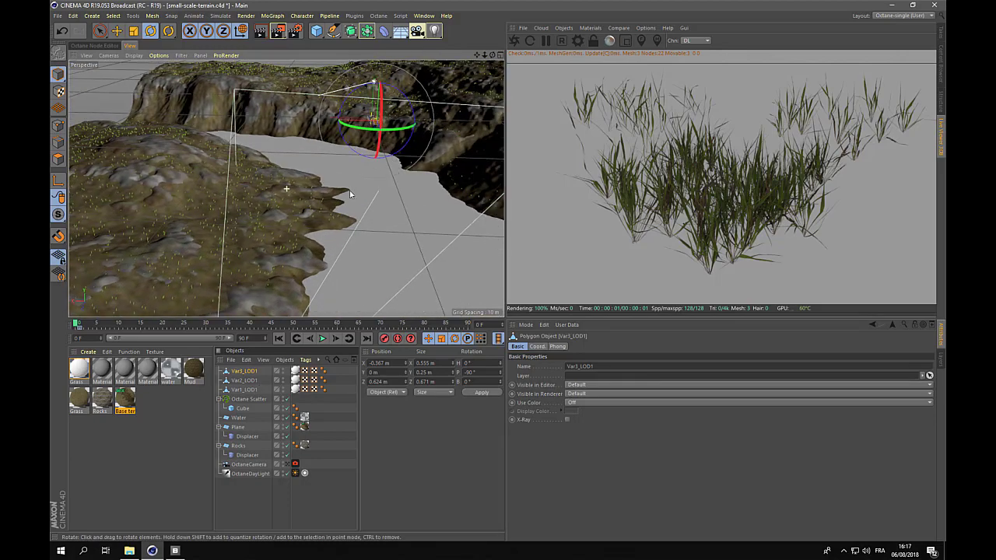
# Step: Parent Var1_LOD1 to Var3_LOD1 under Octane Scatter and restart the Octane live render
pyautogui.keyDown('shift'); pyautogui.click(246, 390); pyautogui.keyUp('shift')
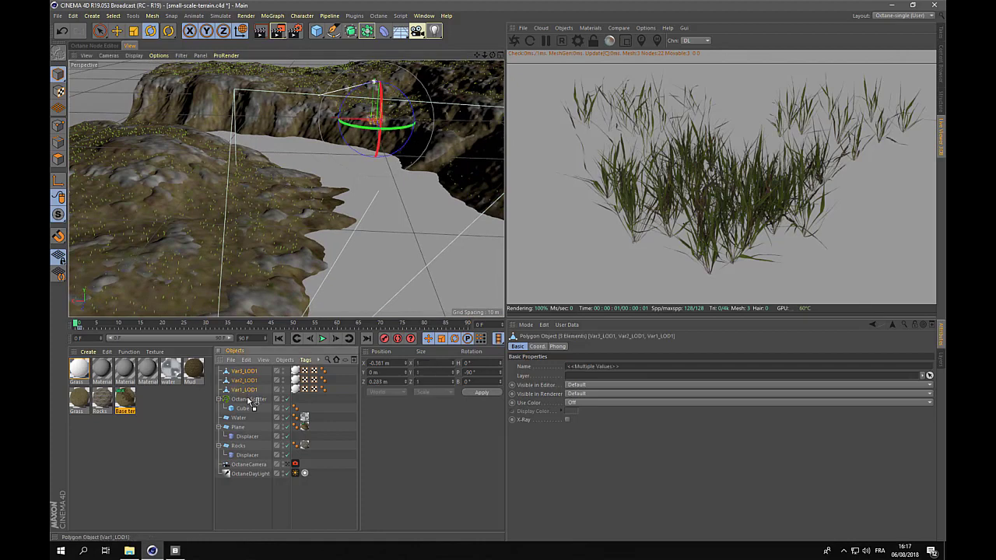
pyautogui.moveTo(249, 400); pyautogui.dragTo(250, 402)
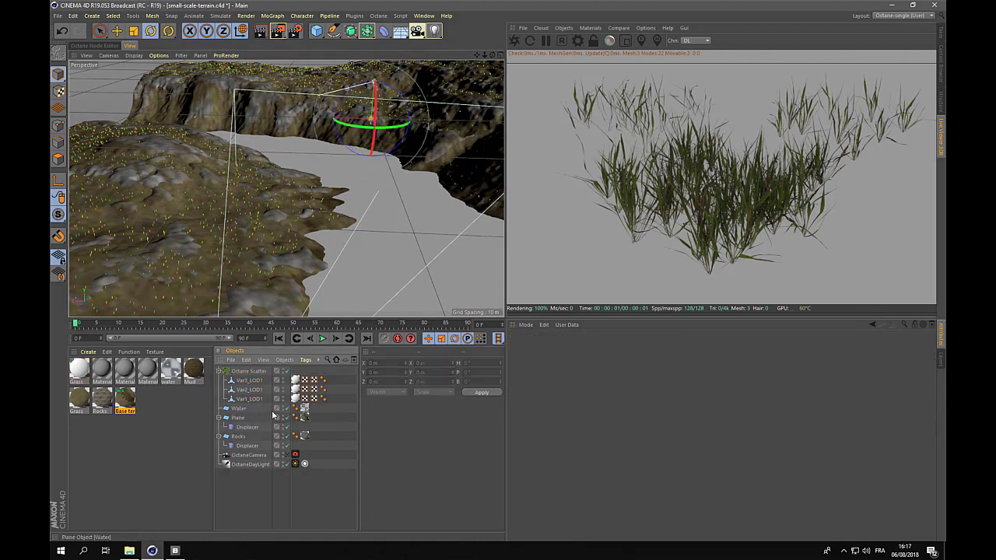
pyautogui.click(101, 44)
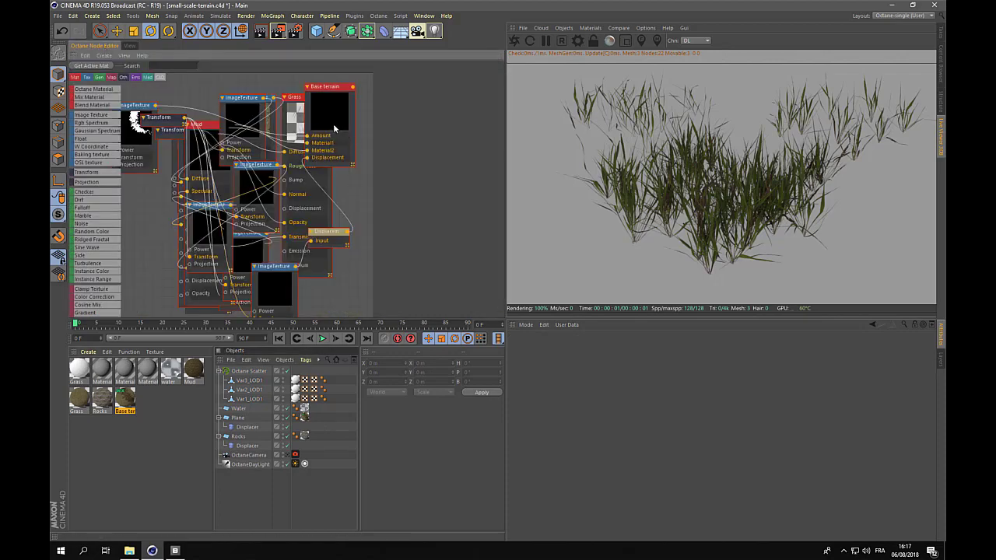
pyautogui.click(129, 45)
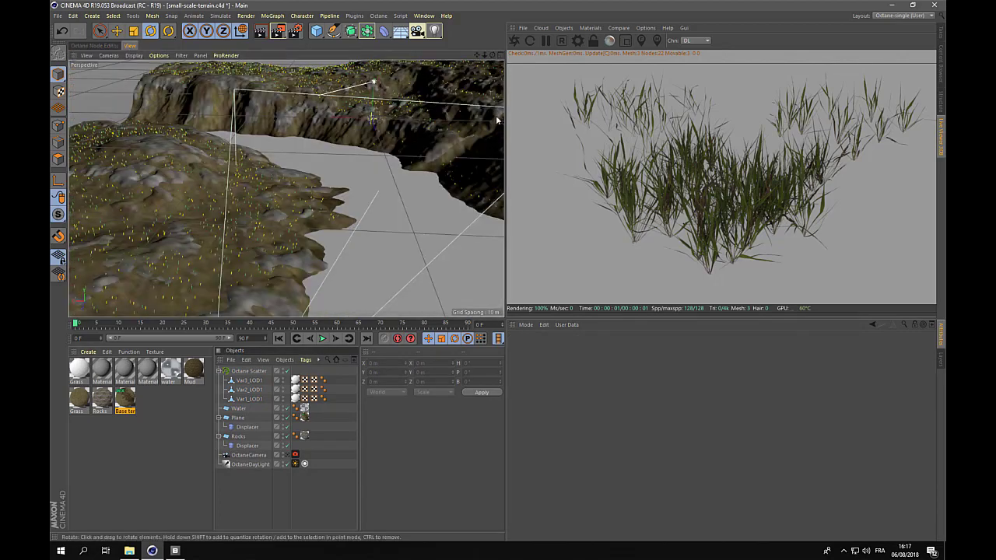
pyautogui.click(516, 41)
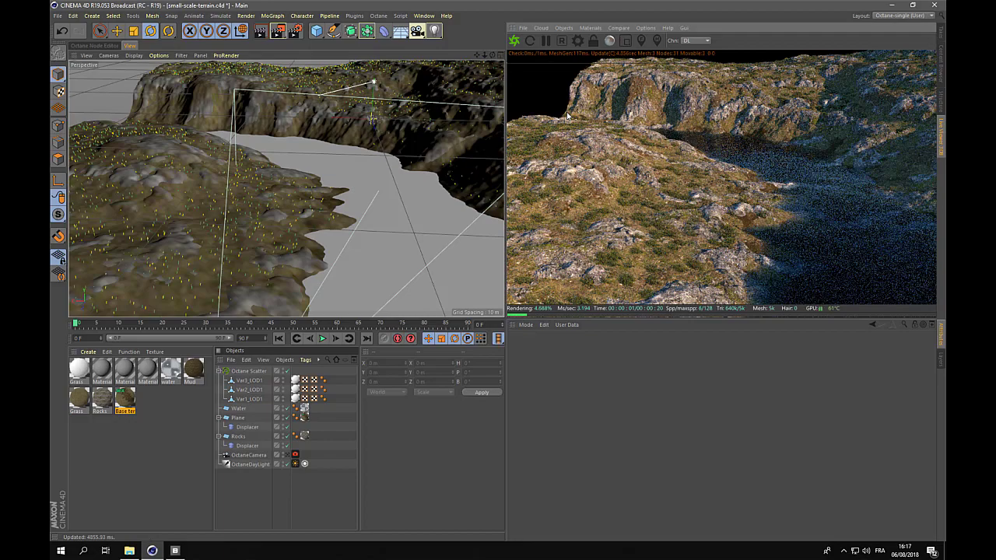
# Step: Zoom in and out on the live render to inspect the scattered grass tufts
pyautogui.scroll(10, 211, 237)
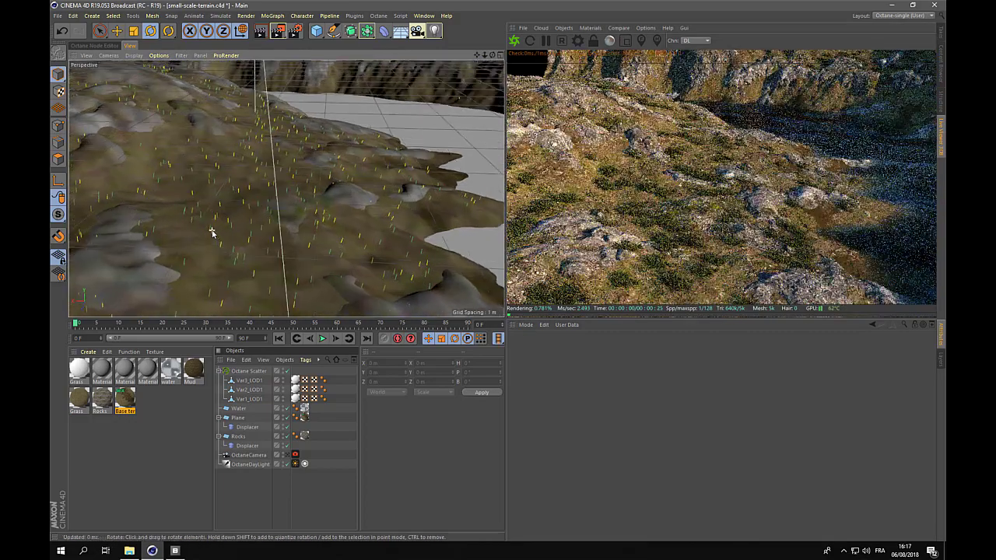
pyautogui.scroll(3, 211, 233)
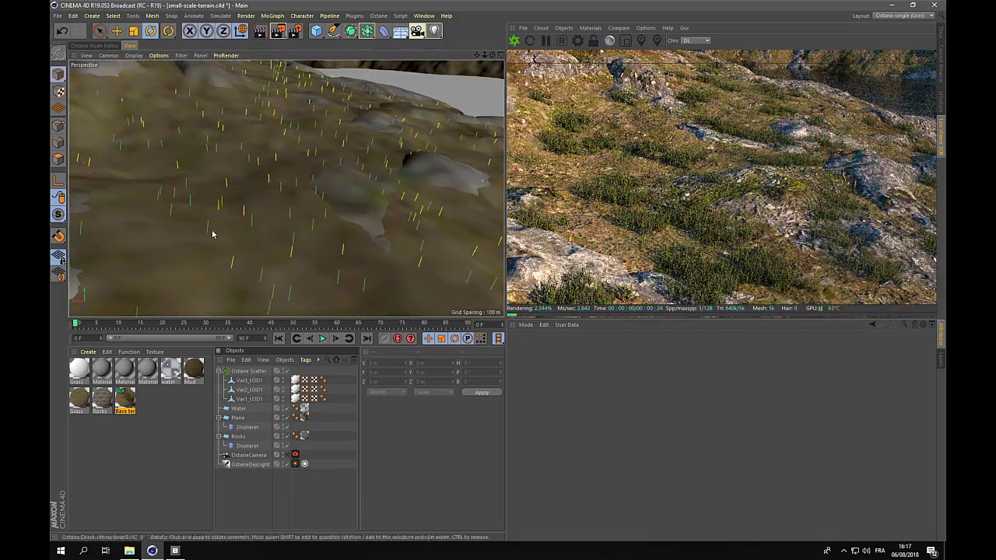
pyautogui.scroll(1, 211, 233)
pyautogui.scroll(2, 211, 233)
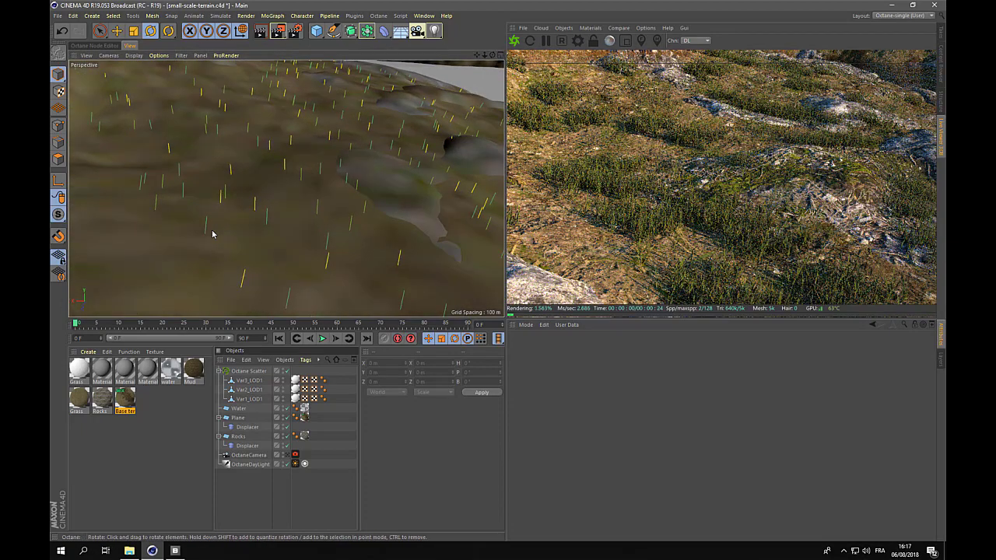
pyautogui.scroll(-5, 212, 233)
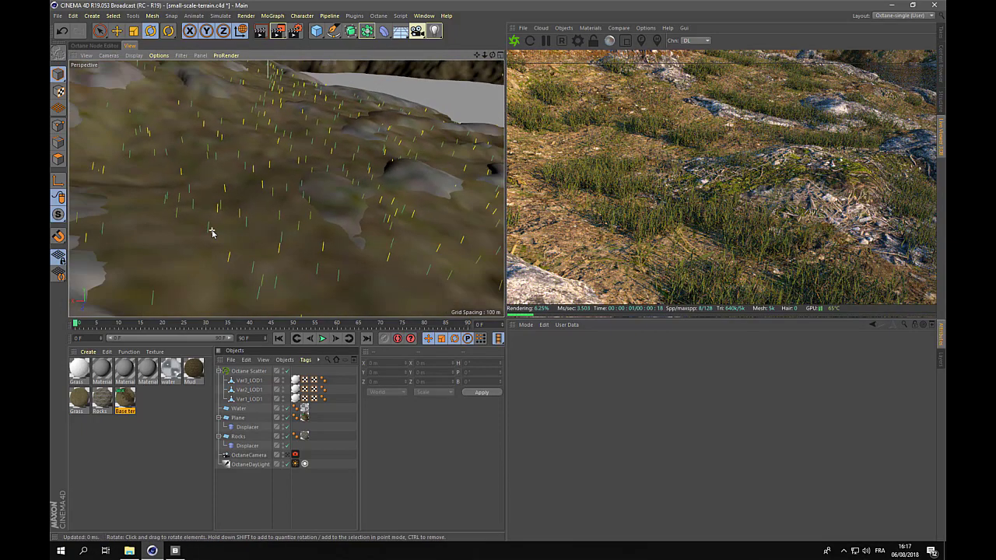
# Step: Set the Octane Scatter Count to 50000, then lower it to 25000
pyautogui.click(248, 371)
pyautogui.click(556, 394)
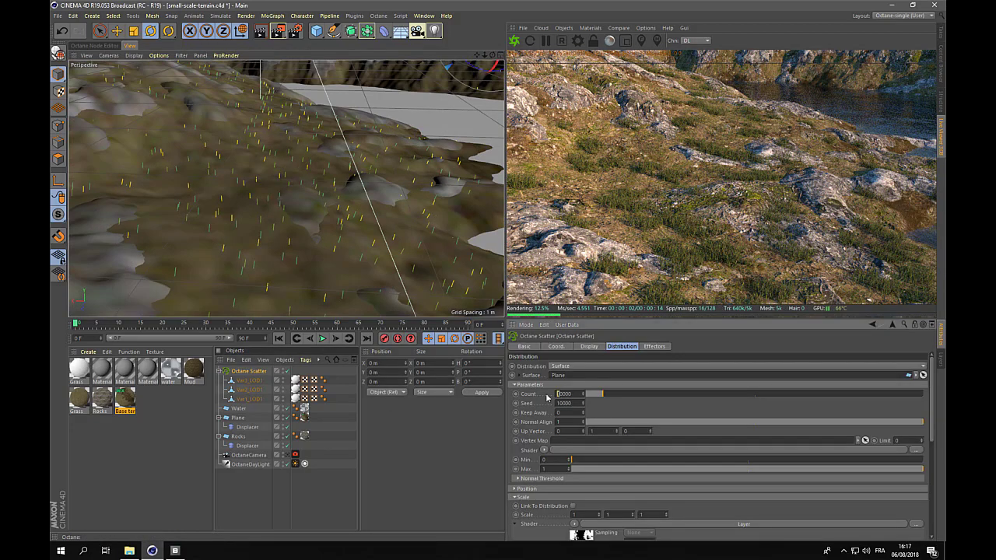
pyautogui.write('5')
pyautogui.press('Return')
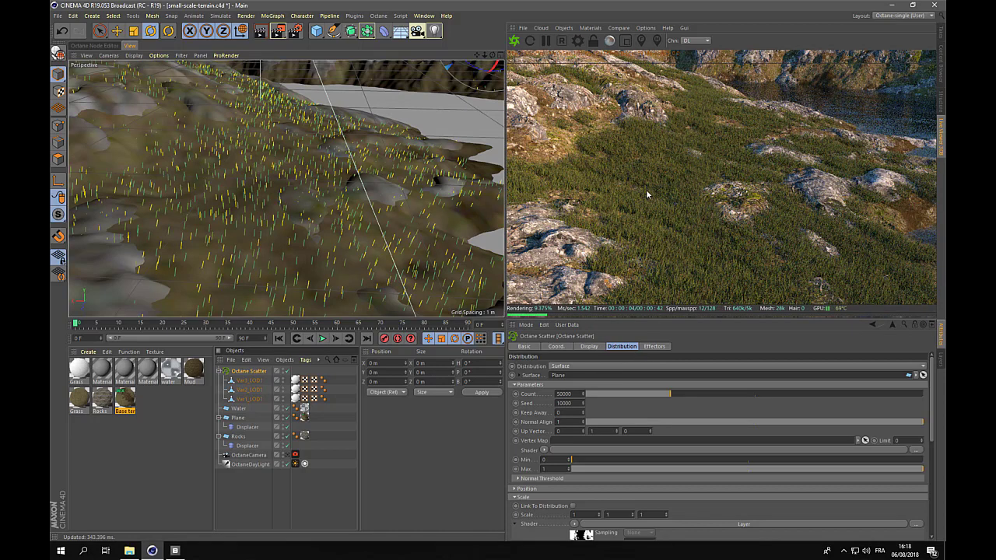
pyautogui.click(560, 394)
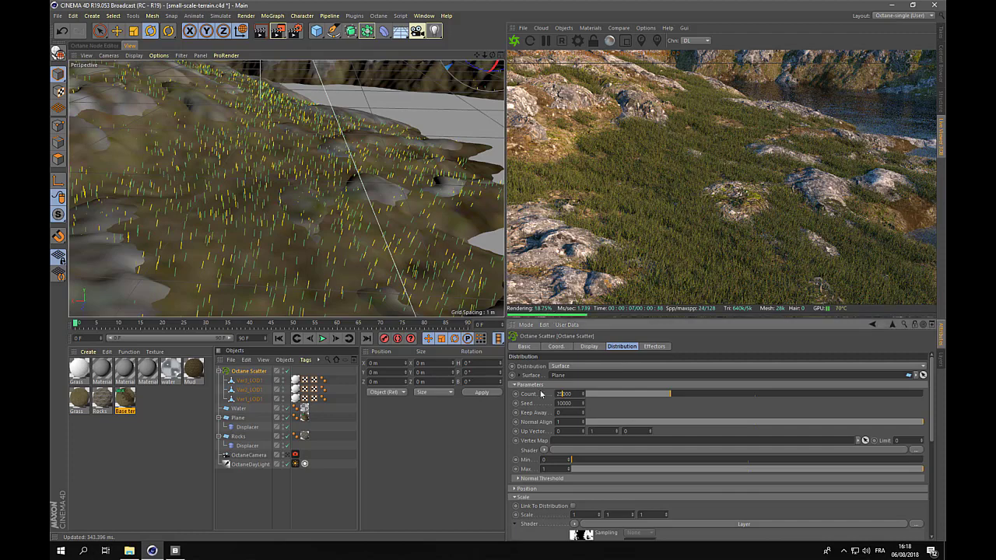
pyautogui.write('25000')
pyautogui.press('Return')
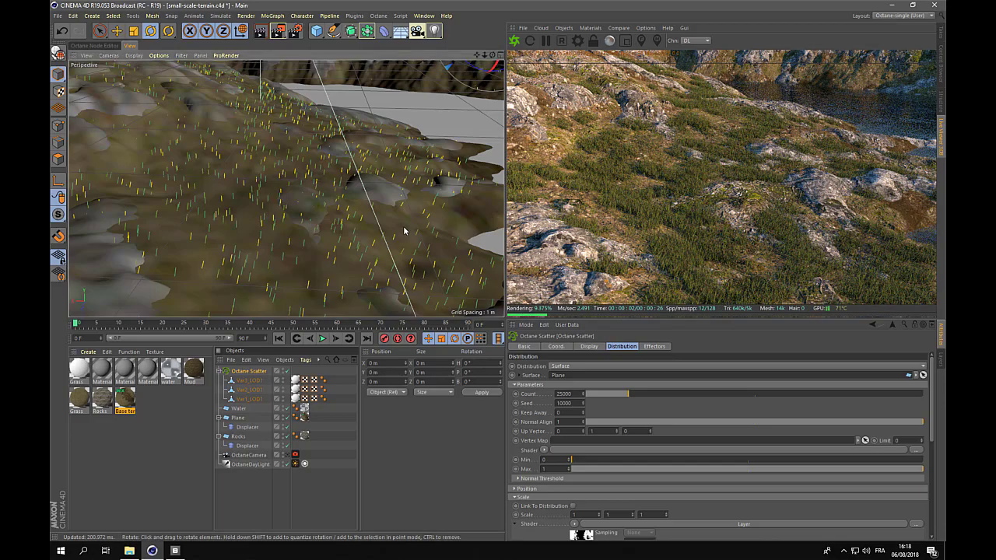
pyautogui.keyDown('alt'); pyautogui.moveTo(404, 230); pyautogui.dragTo(328, 248); pyautogui.keyUp('alt')
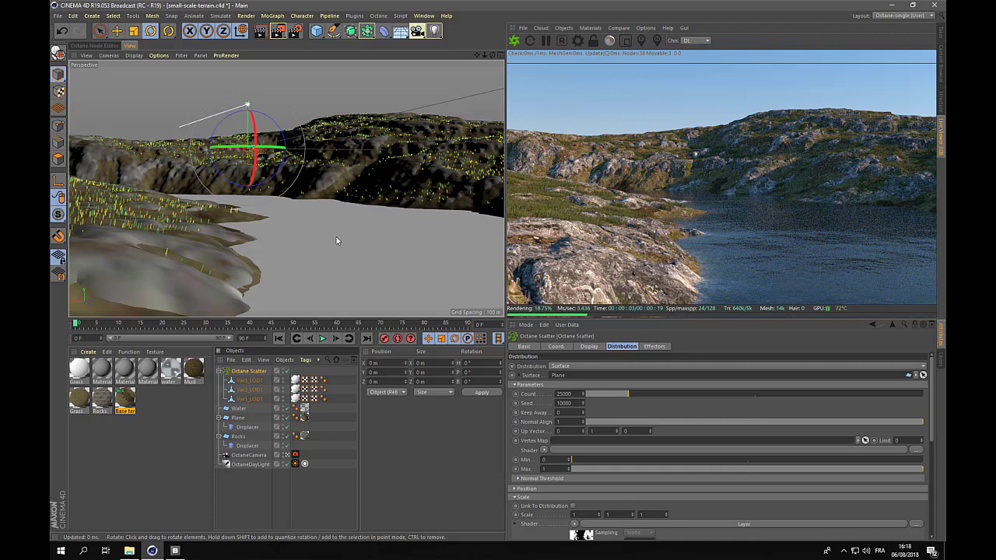
# Step: Raise the Octane Scatter Count to 35000 and zoom in on the thicker grass
pyautogui.click(557, 394)
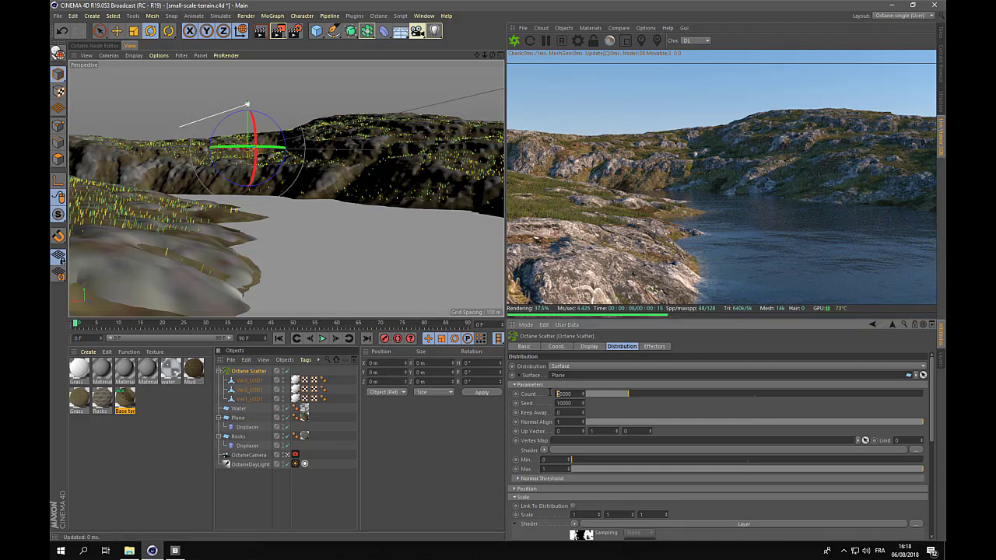
pyautogui.write('3')
pyautogui.press('Return')
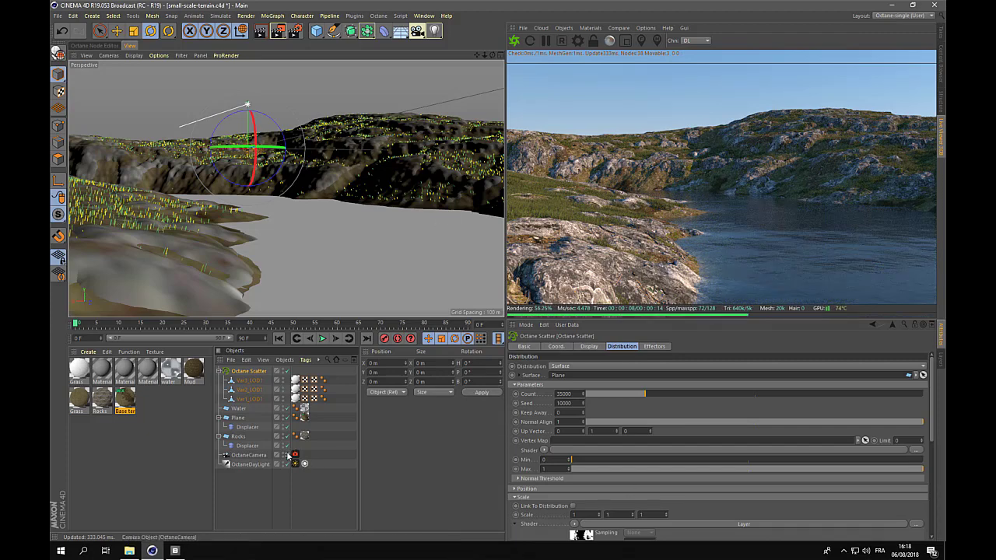
pyautogui.scroll(6, 190, 296)
pyautogui.scroll(5, 206, 135)
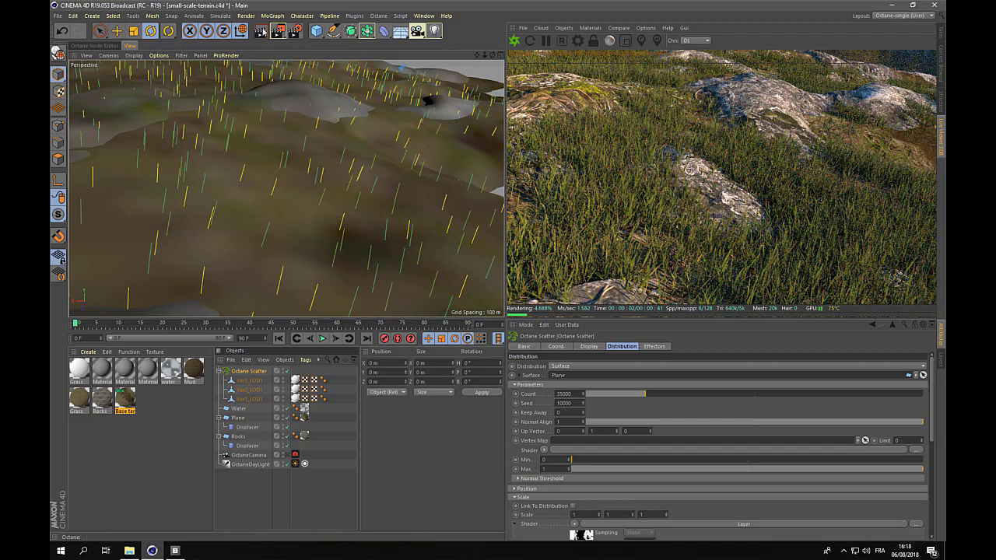
pyautogui.click(273, 15)
# Step: Add a Random effector and assign it to the Octane Scatter's effectors
pyautogui.moveTo(278, 33)
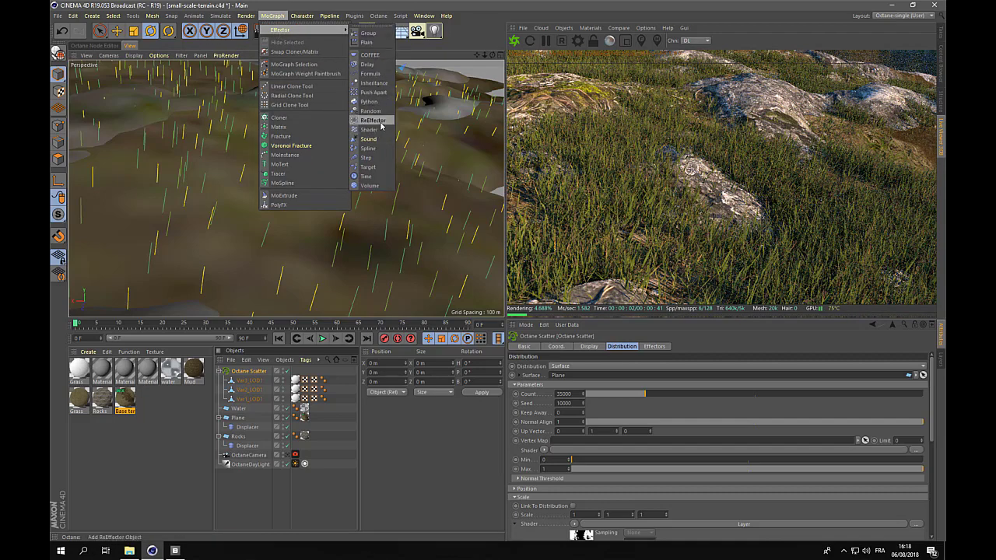
pyautogui.click(373, 111)
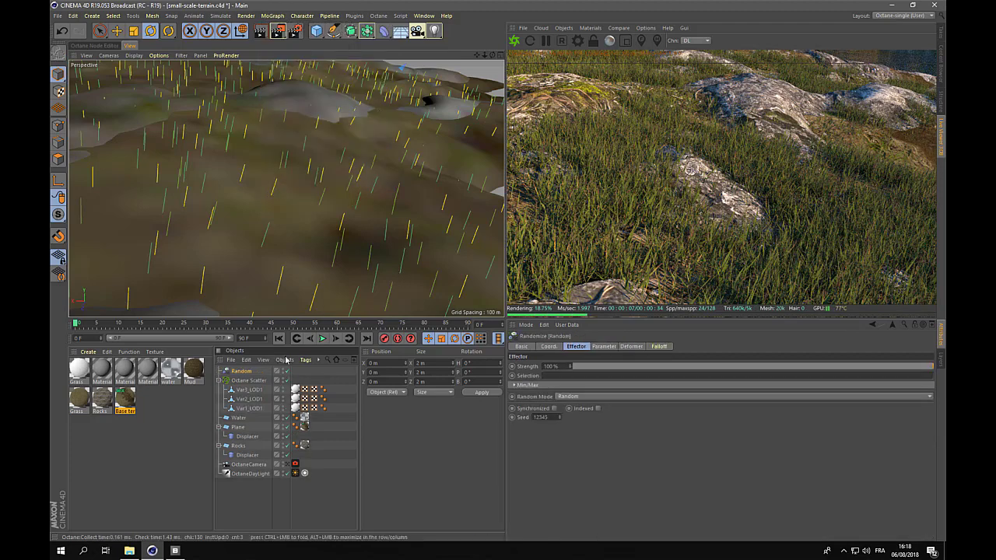
pyautogui.click(248, 380)
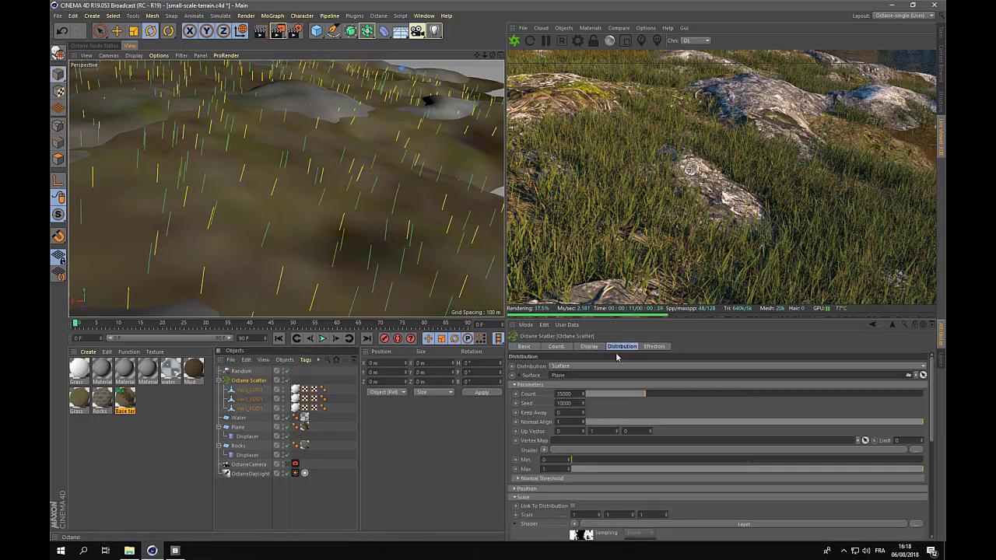
pyautogui.click(650, 347)
pyautogui.moveTo(241, 371); pyautogui.dragTo(570, 378)
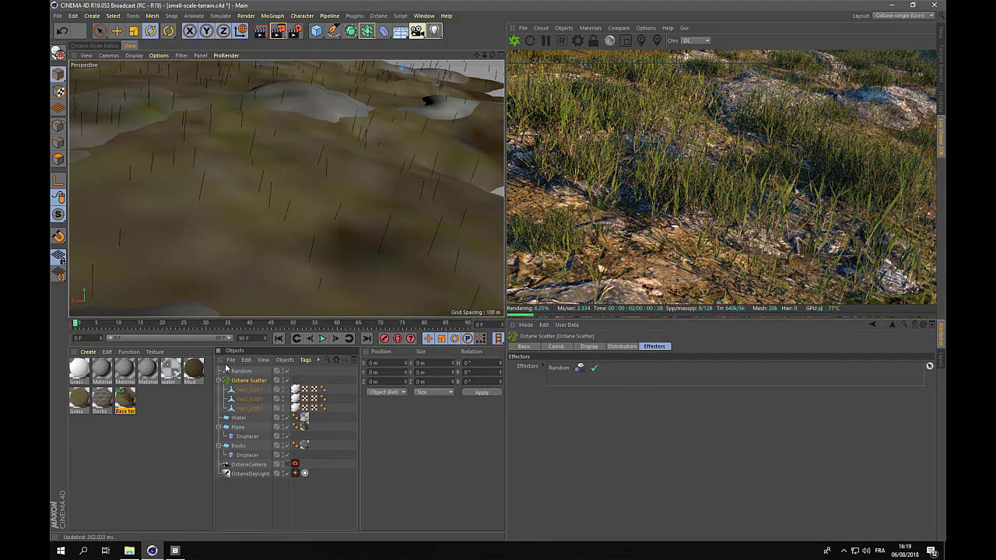
# Step: In the Random effector, turn off Position and enable Uniform Scale at 1.2
pyautogui.doubleClick(558, 367)
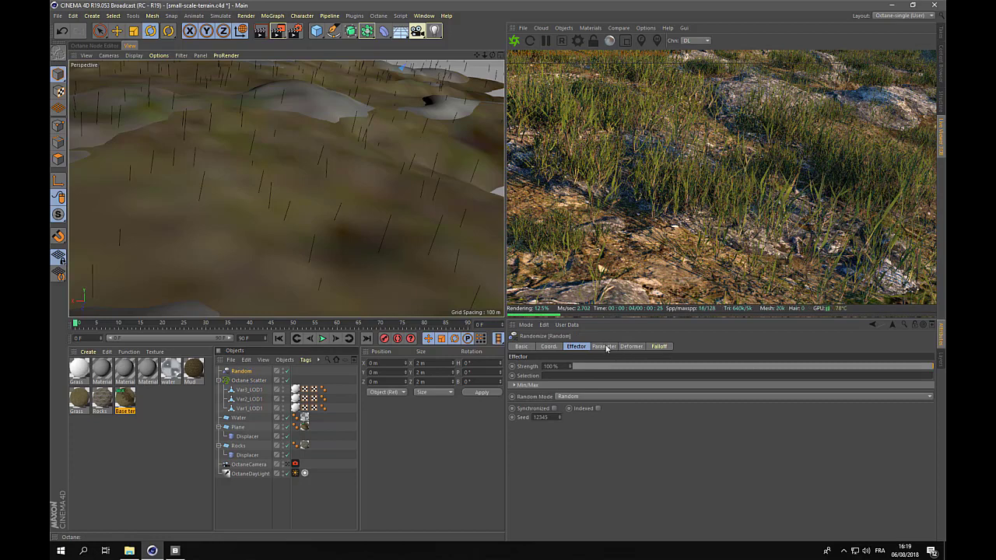
pyautogui.click(604, 346)
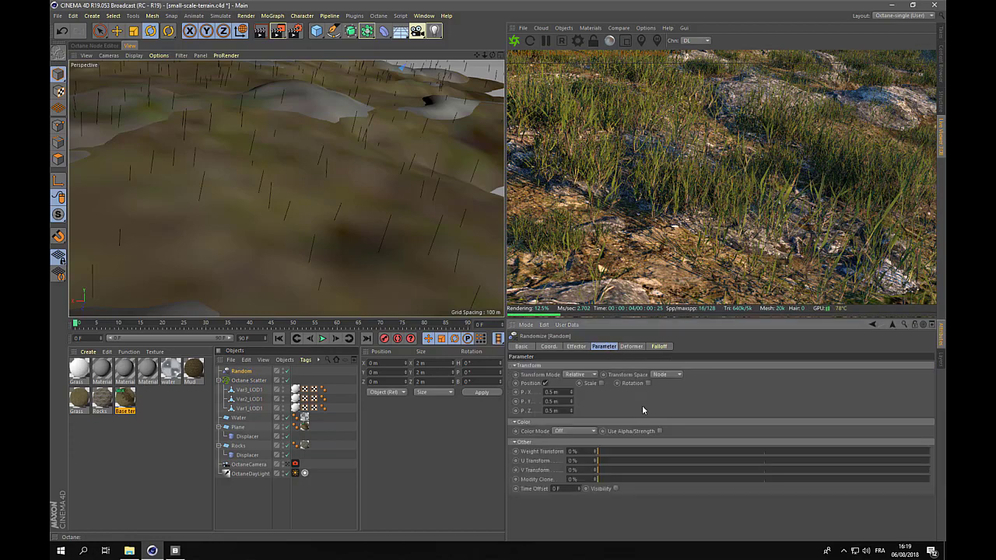
pyautogui.click(545, 382)
pyautogui.click(600, 382)
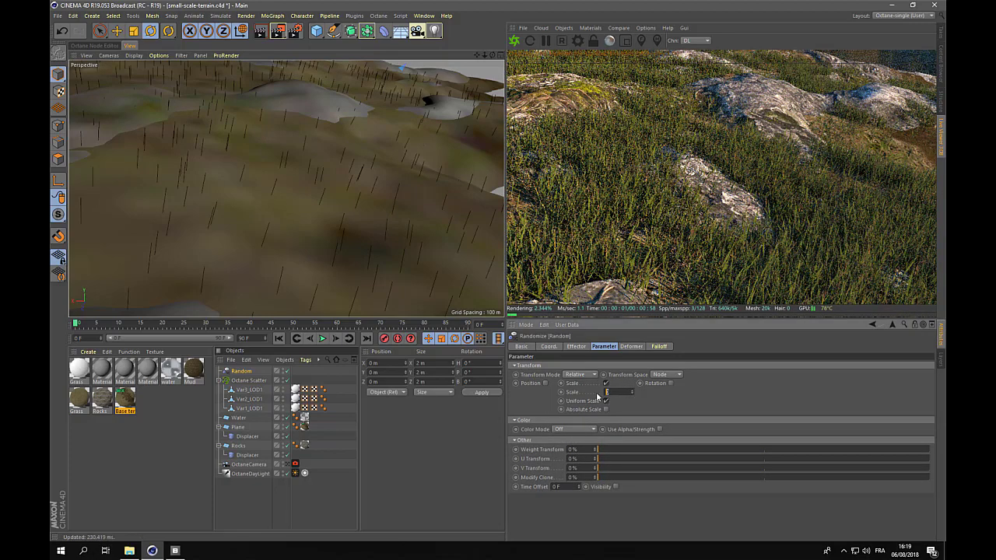
pyautogui.click(606, 420)
pyautogui.write('.2')
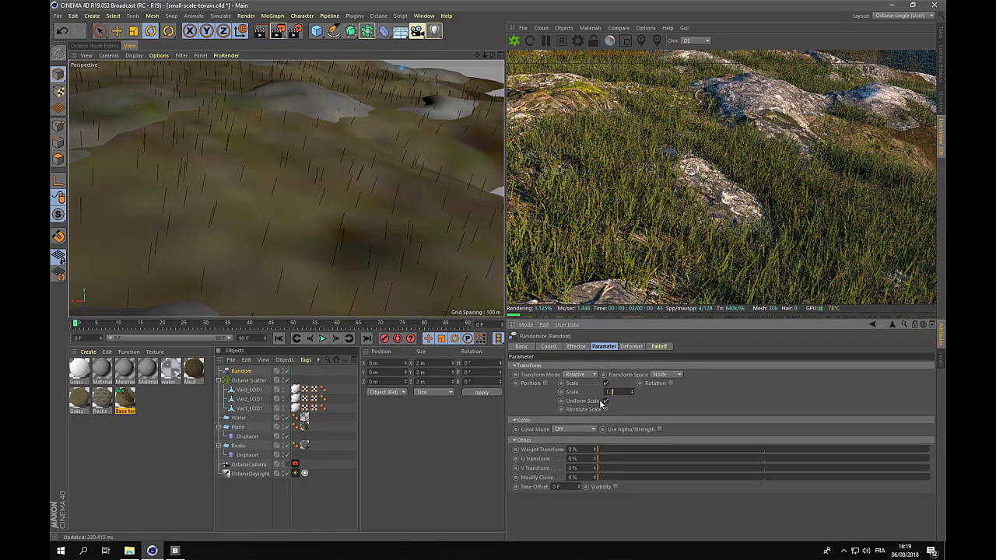
pyautogui.press('Return')
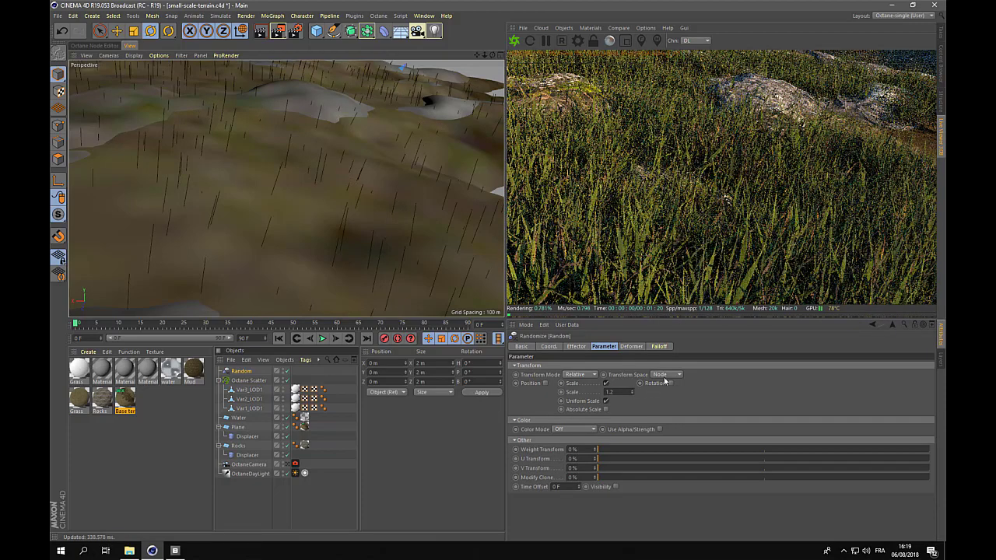
# Step: Enable Rotation randomization with a 360° heading (R.H)
pyautogui.click(670, 382)
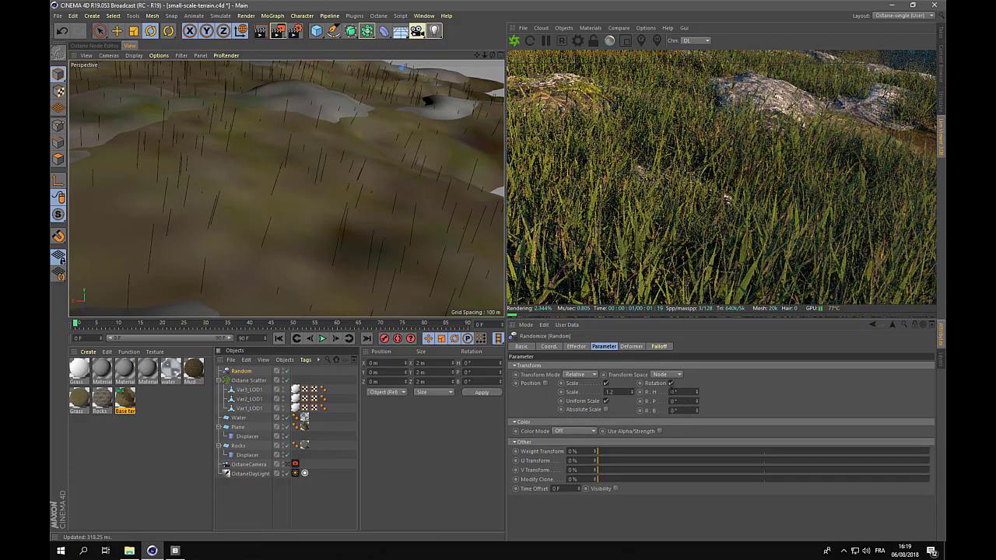
pyautogui.write('30')
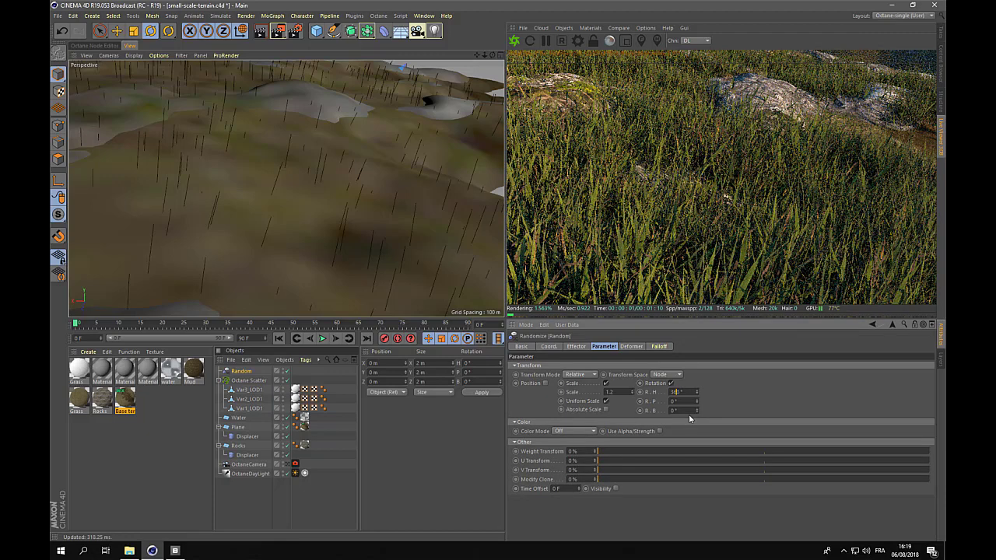
pyautogui.write('60')
pyautogui.press('Return')
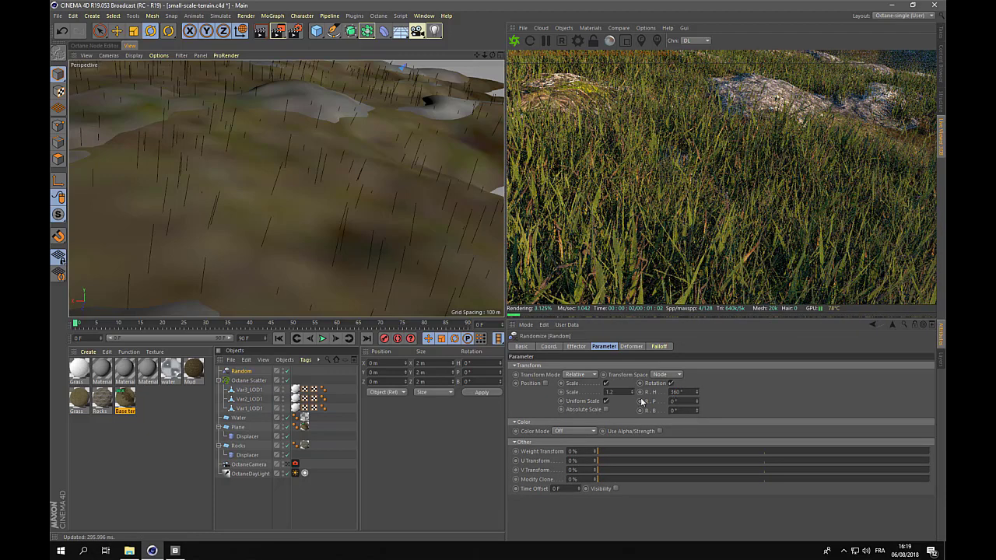
pyautogui.click(606, 409)
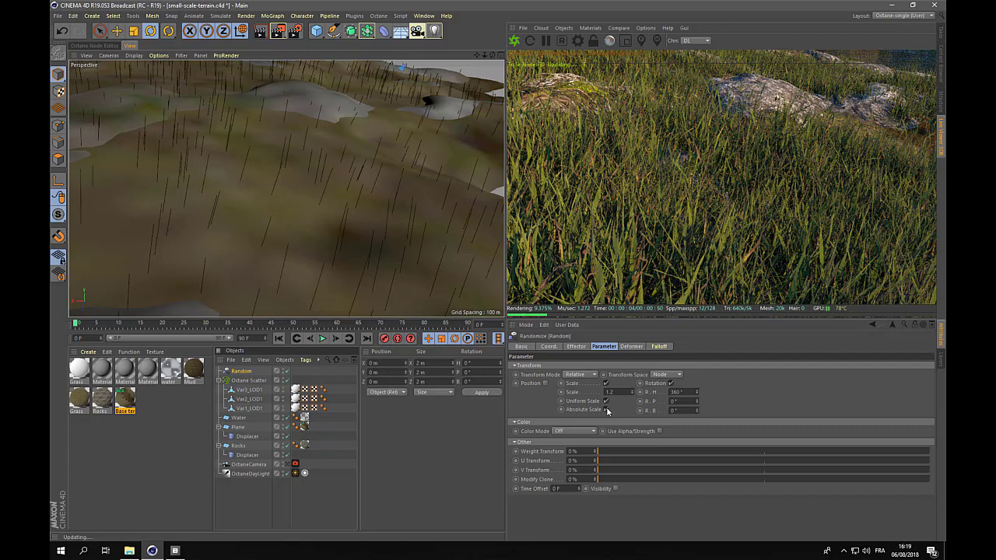
pyautogui.click(606, 409)
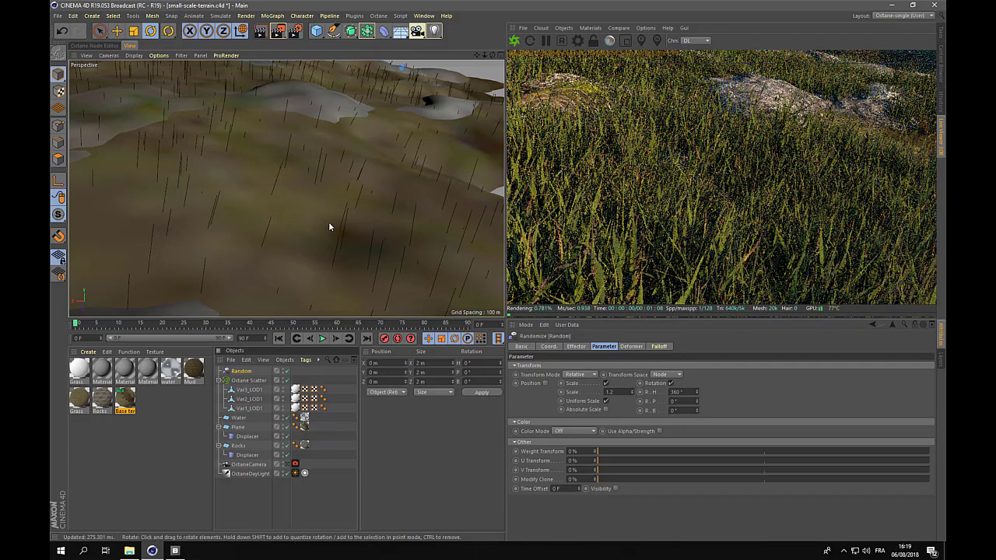
pyautogui.scroll(-10, 328, 226)
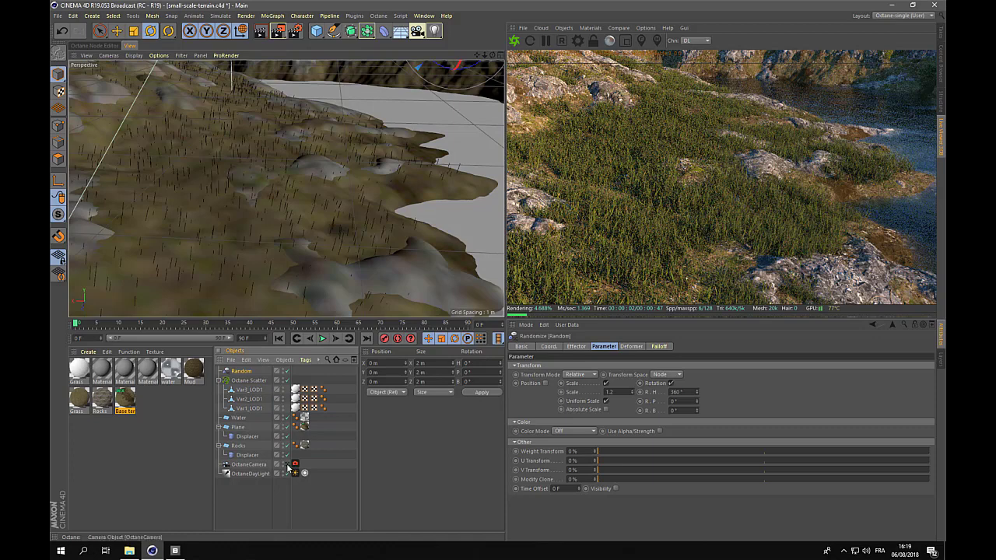
# Step: Set the Octane Scatter's Distribution Count back to 25000
pyautogui.click(287, 465)
pyautogui.click(287, 464)
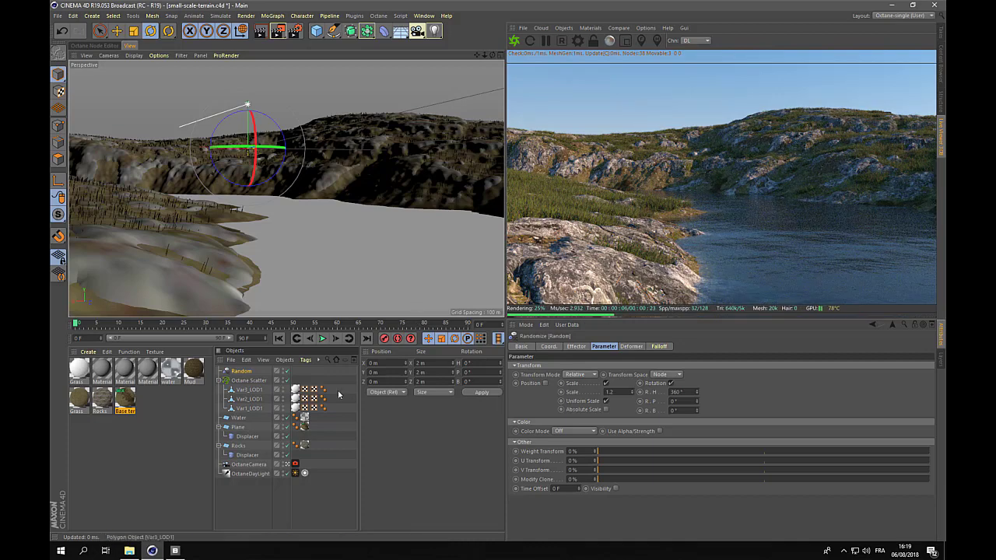
pyautogui.click(248, 380)
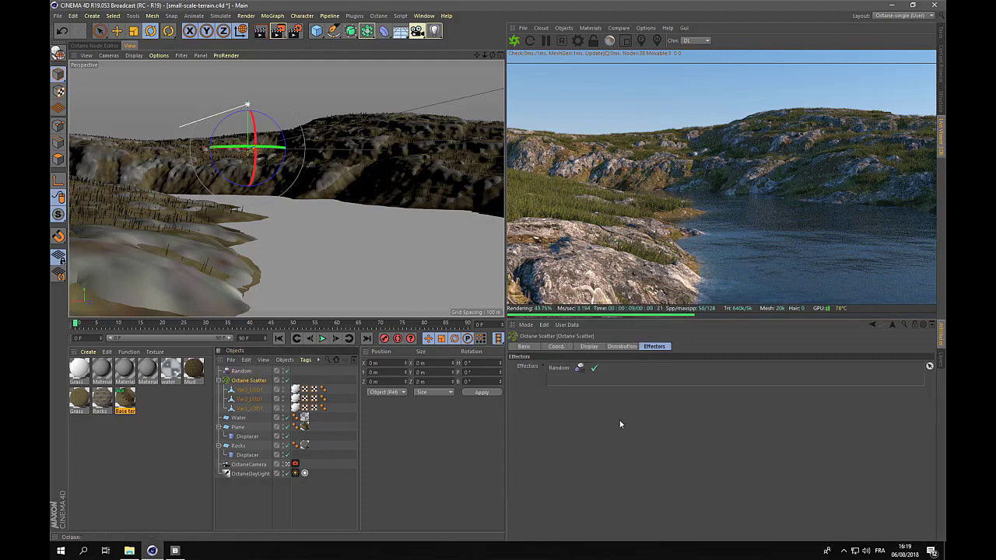
pyautogui.click(589, 346)
pyautogui.click(621, 347)
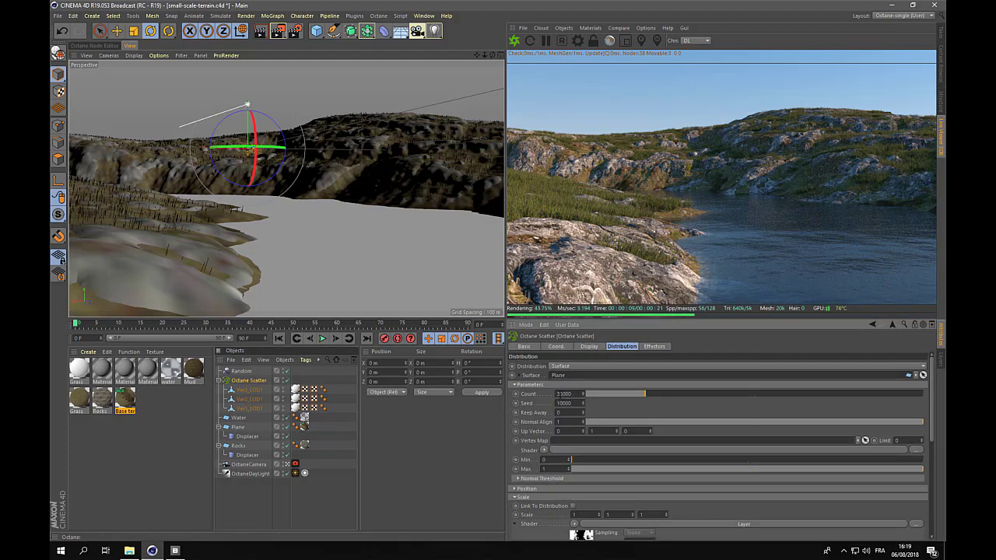
pyautogui.doubleClick(557, 393)
pyautogui.write('25000')
pyautogui.press('Return')
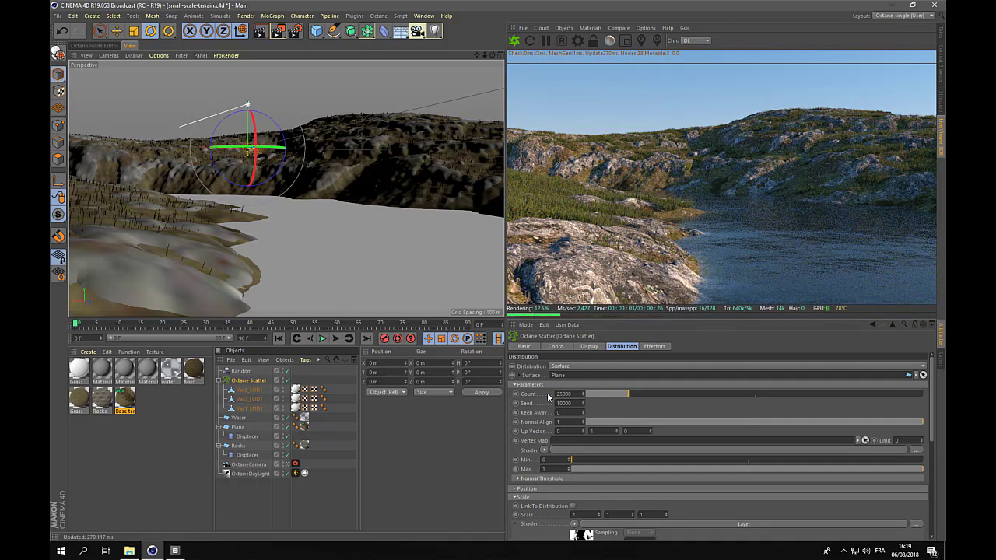
# Step: Bring Ray grass 1, 2 and 3 from the Content Browser's Grasses and reeds > Ray Grass folder into the scene
pyautogui.click(941, 77)
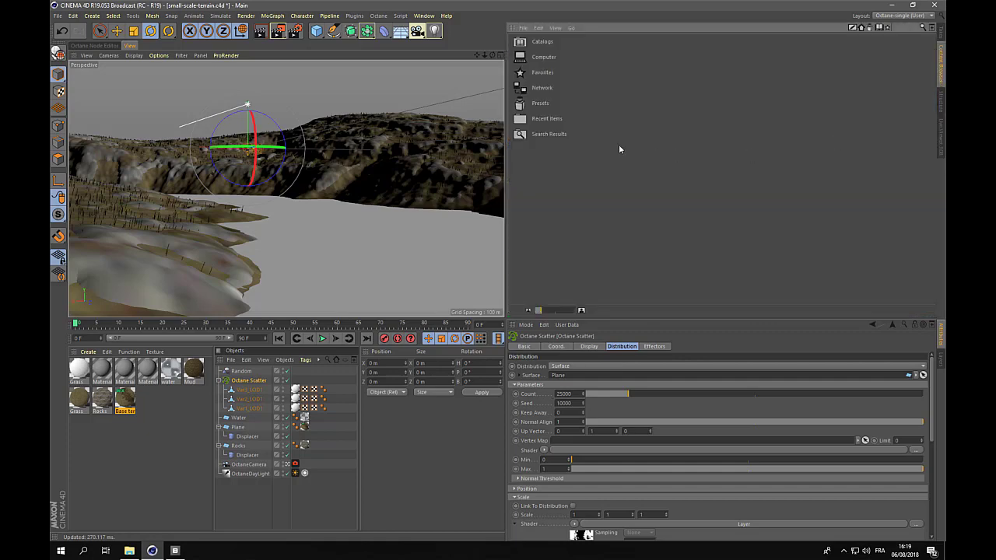
pyautogui.doubleClick(536, 102)
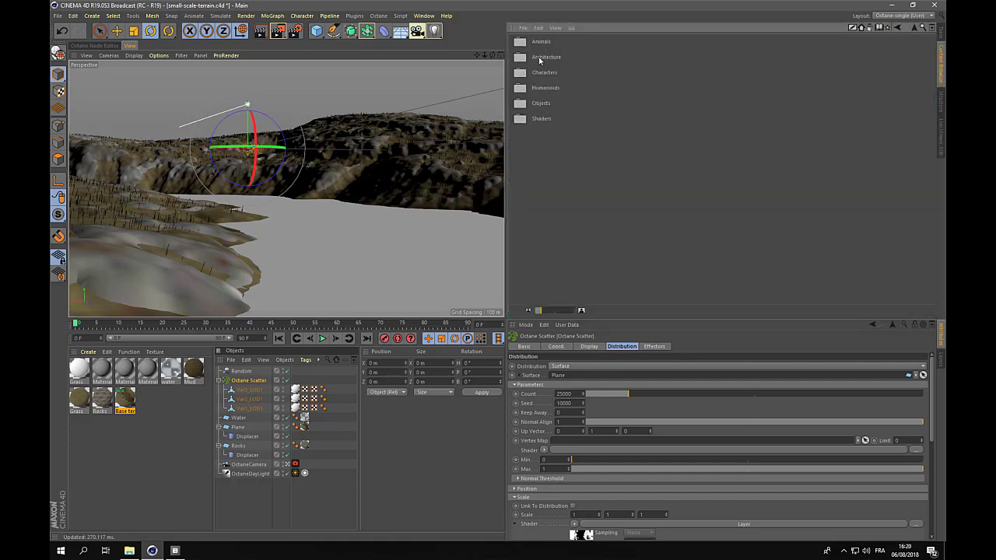
pyautogui.doubleClick(540, 103)
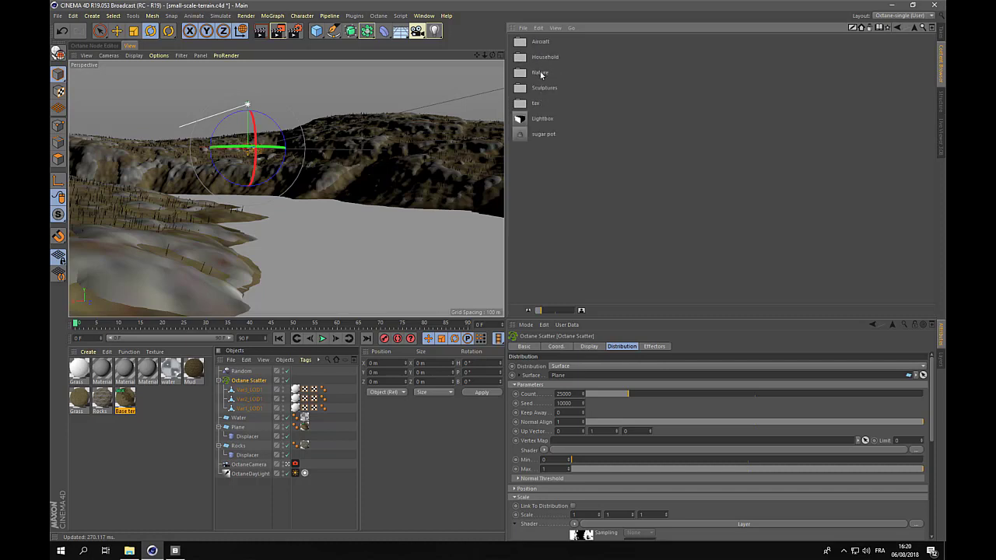
pyautogui.doubleClick(541, 42)
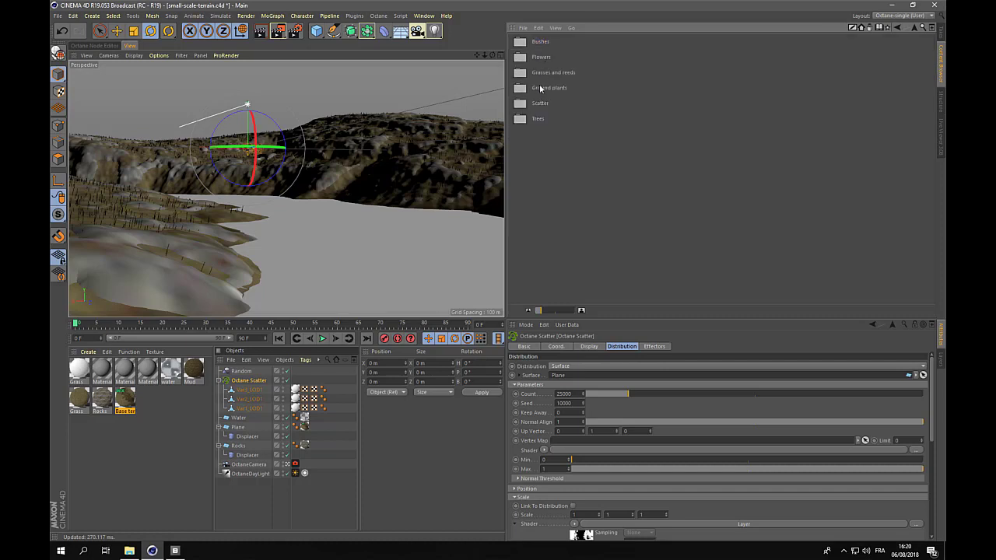
pyautogui.doubleClick(542, 73)
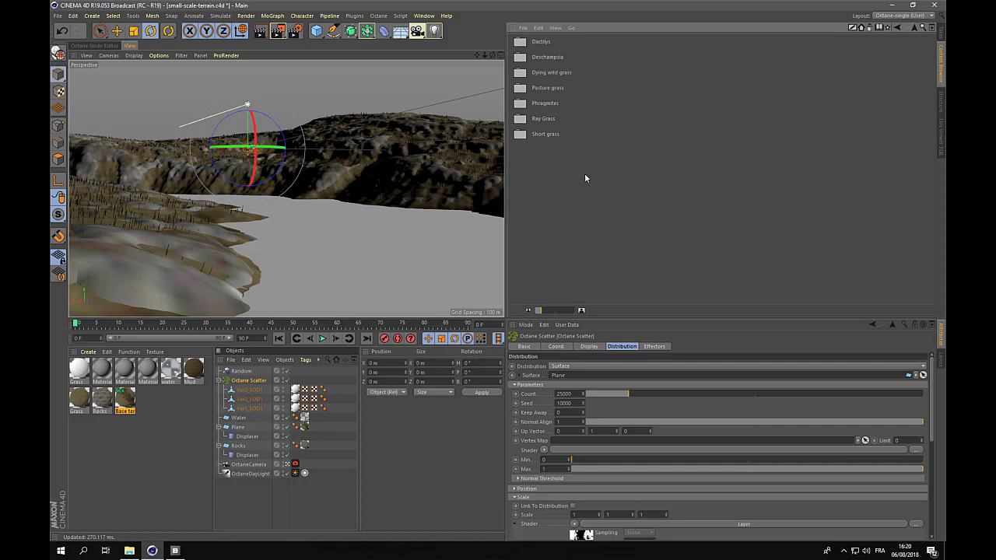
pyautogui.doubleClick(545, 119)
pyautogui.moveTo(575, 120); pyautogui.dragTo(535, 52)
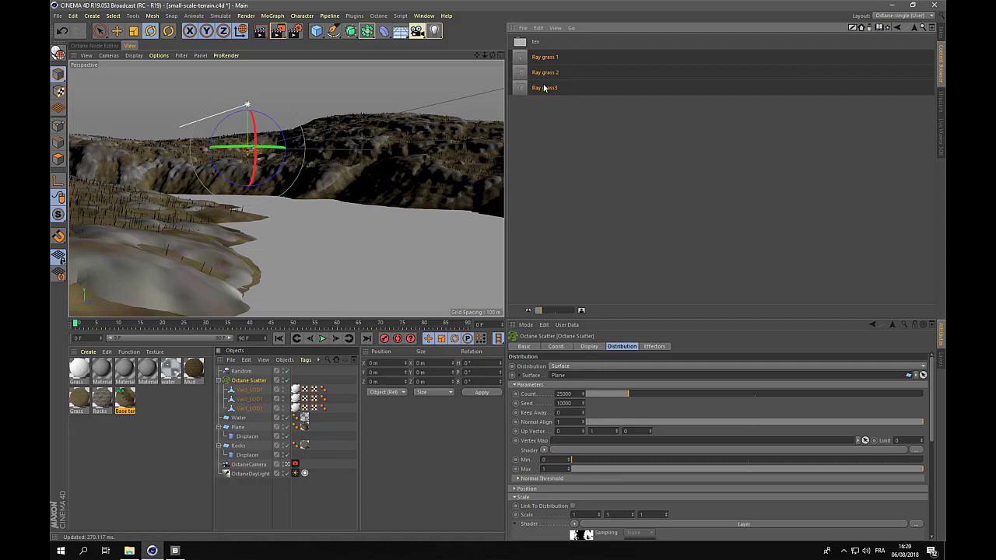
pyautogui.moveTo(543, 88); pyautogui.dragTo(257, 486)
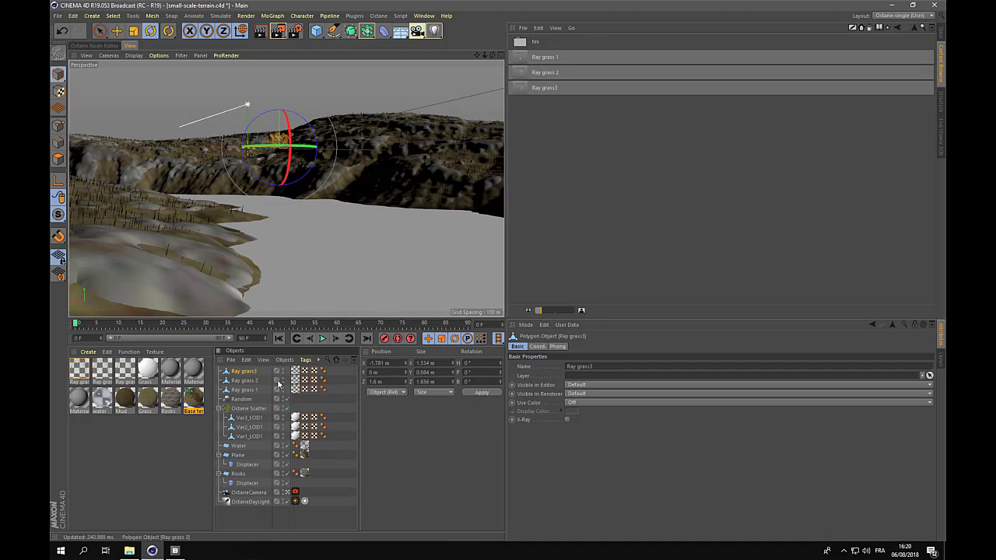
pyautogui.click(941, 144)
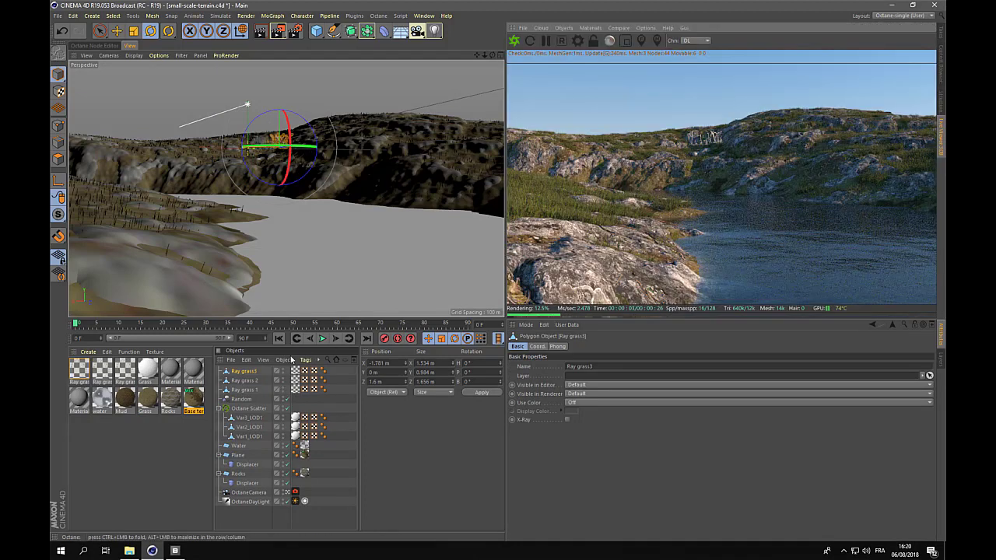
# Step: Select Ray grass 1, 2 and 3 and parent them under the Octane Scatter
pyautogui.click(258, 390)
pyautogui.keyDown('shift'); pyautogui.click(257, 407); pyautogui.keyUp('shift')
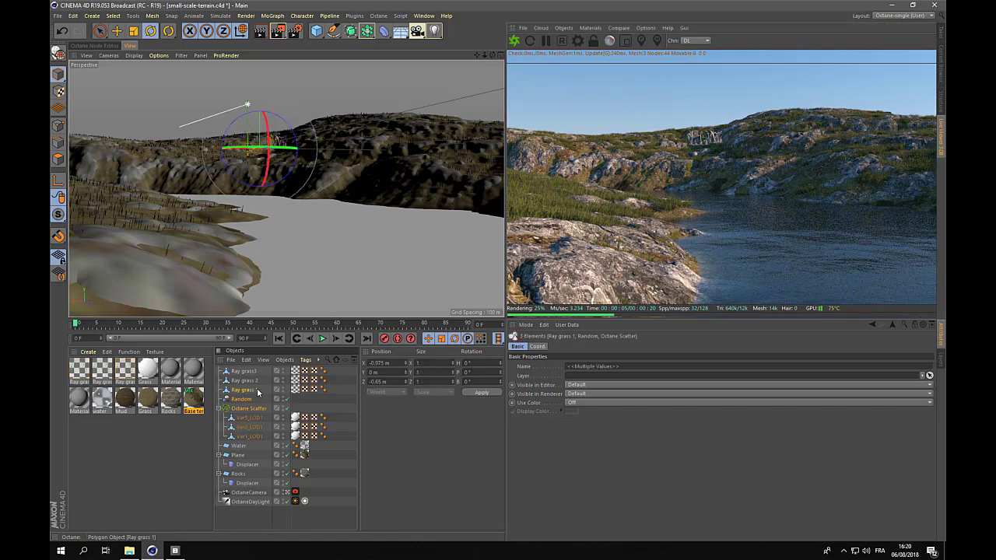
pyautogui.click(257, 391)
pyautogui.keyDown('shift'); pyautogui.click(244, 372); pyautogui.keyUp('shift')
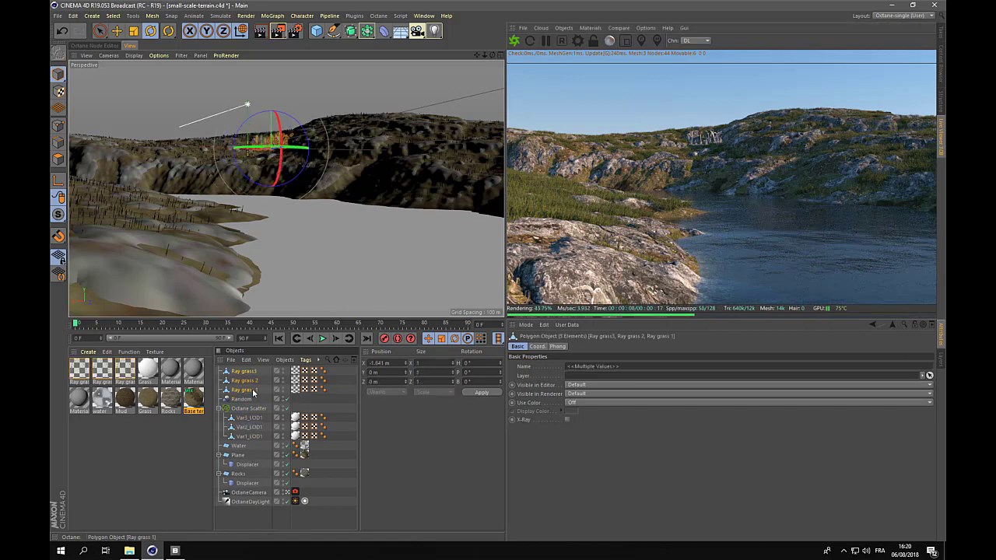
pyautogui.moveTo(253, 413); pyautogui.dragTo(254, 411)
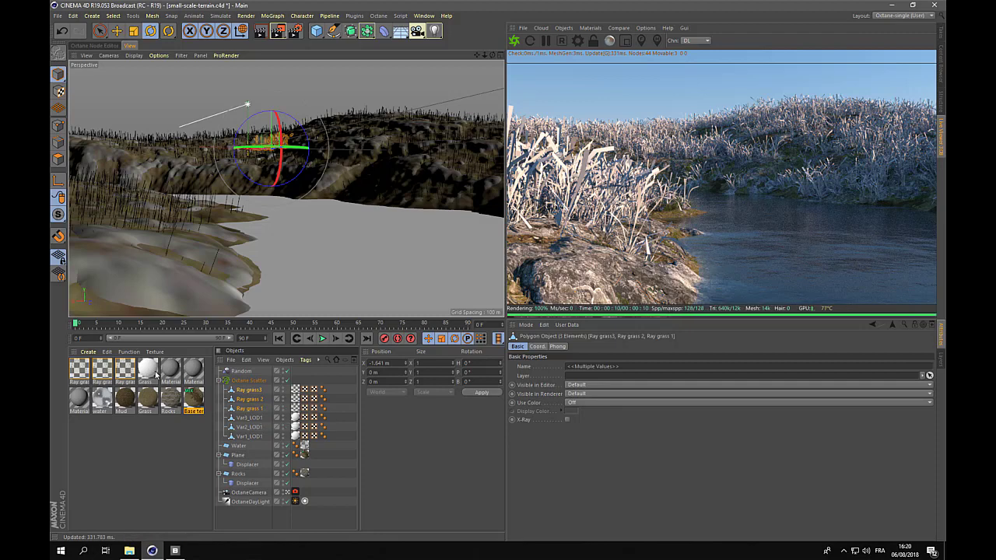
# Step: Regenerate every material preview, then delete all materials the scene no longer uses
pyautogui.click(129, 352)
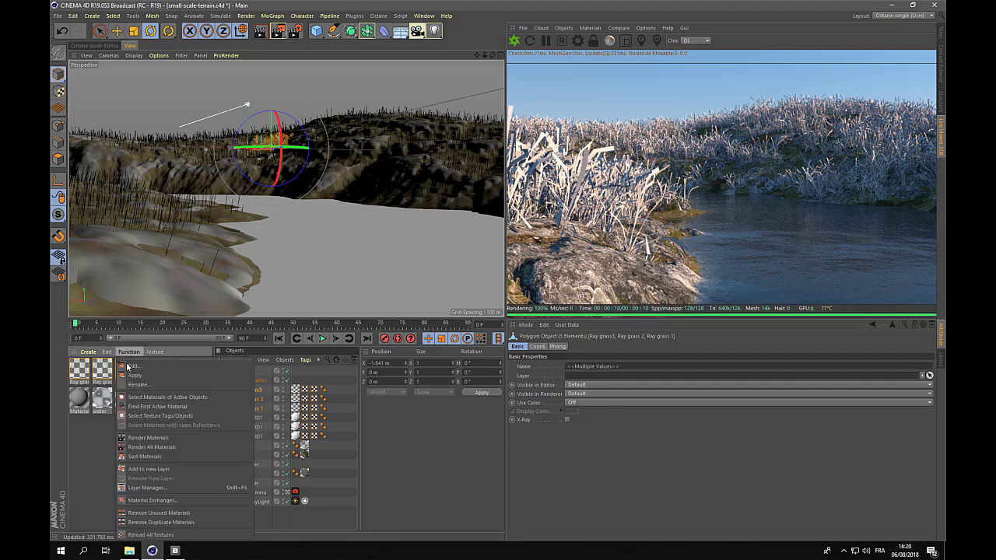
pyautogui.click(140, 447)
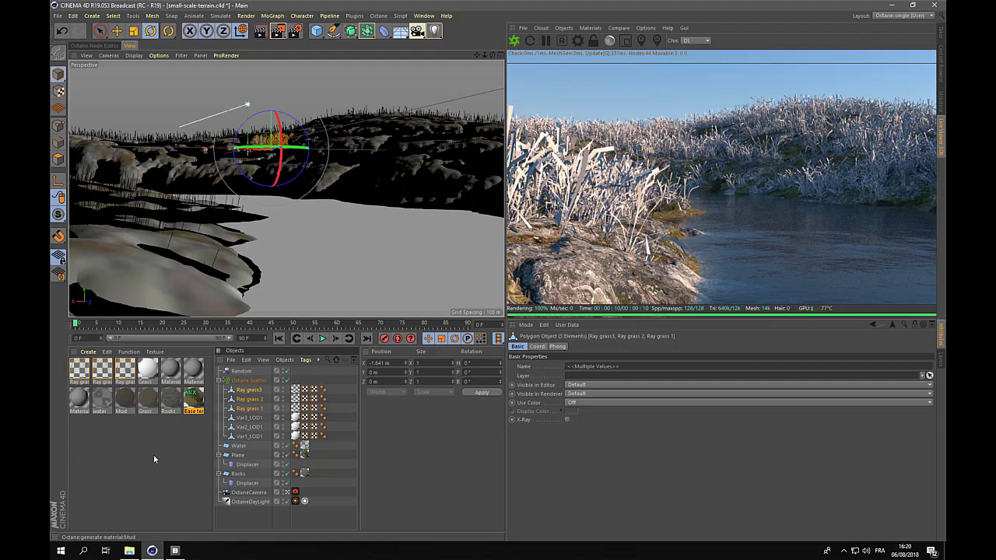
pyautogui.click(129, 352)
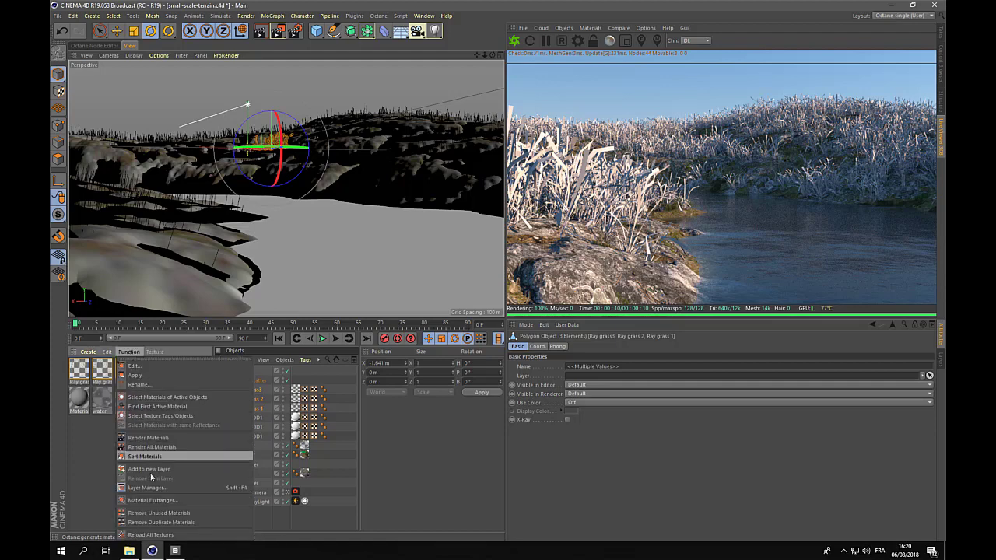
pyautogui.click(159, 512)
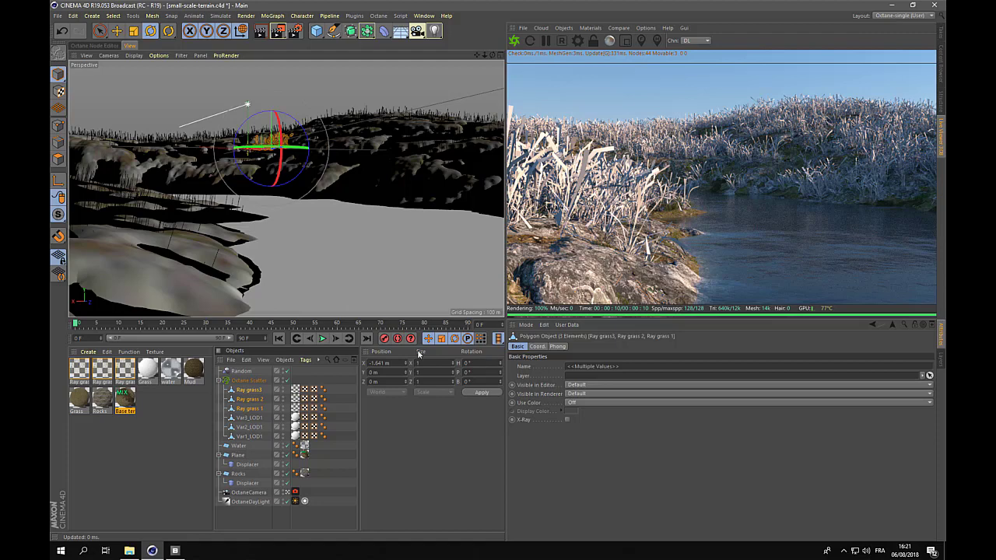
# Step: Move the three Ray grass objects out of the Octane Scatter
pyautogui.click(256, 391)
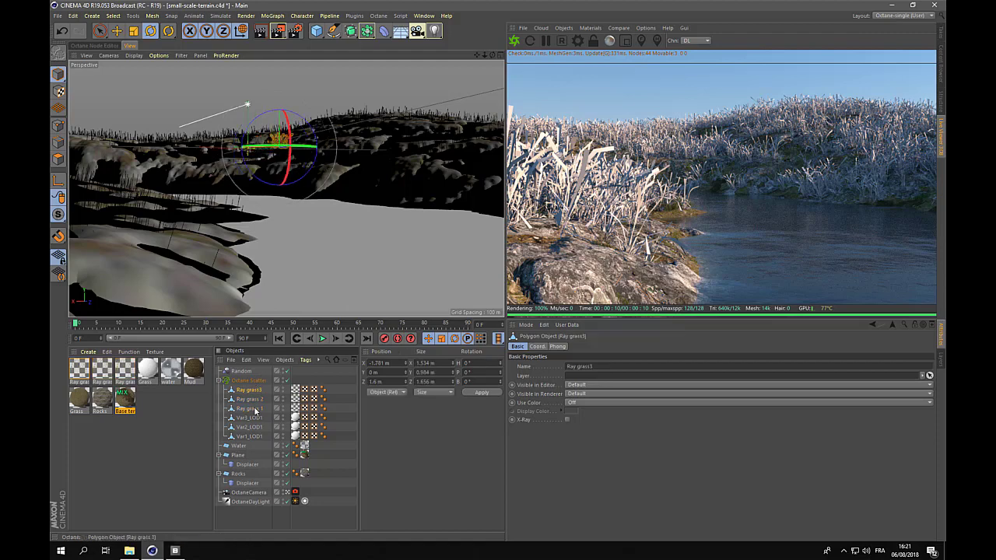
pyautogui.keyDown('shift'); pyautogui.click(255, 409); pyautogui.keyUp('shift')
pyautogui.moveTo(256, 386); pyautogui.dragTo(252, 376)
pyautogui.click(251, 409)
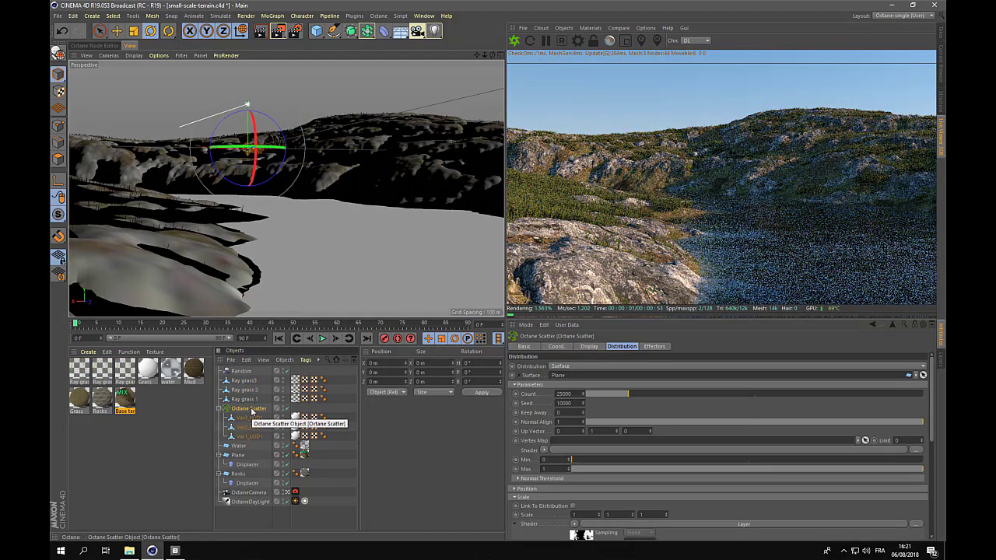
# Step: Duplicate the Octane Scatter, put the Ray grass objects into the copy, and delete its reed variants
pyautogui.hotkey('ctrl', 'c')
pyautogui.hotkey('ctrl', 'v')
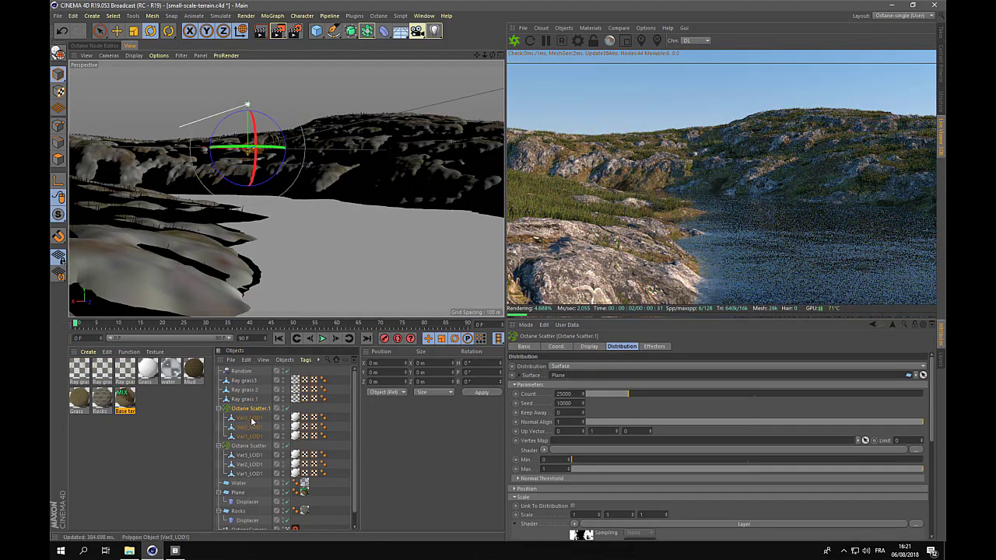
pyautogui.moveTo(251, 376); pyautogui.dragTo(251, 409)
pyautogui.click(252, 420)
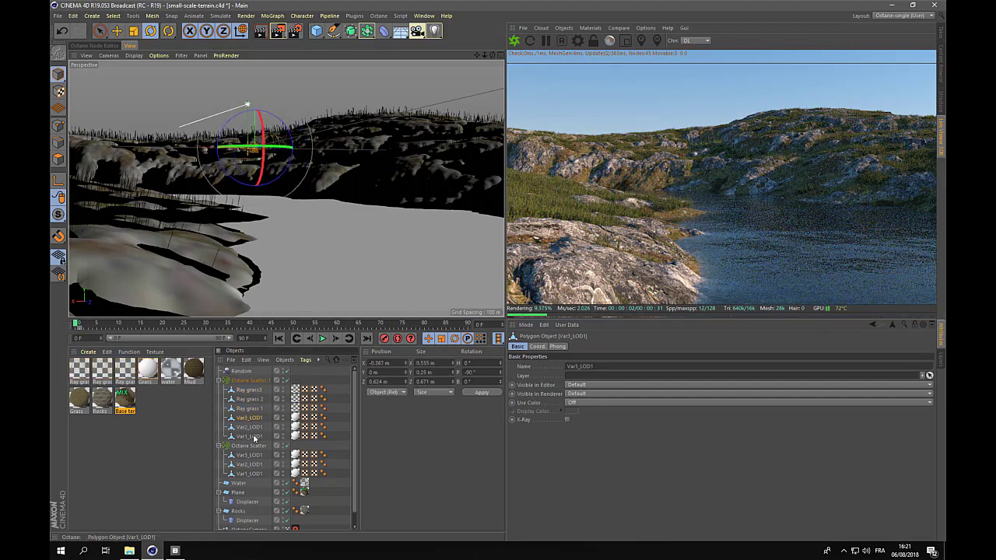
pyautogui.keyDown('shift'); pyautogui.click(258, 436); pyautogui.keyUp('shift')
pyautogui.press('Delete')
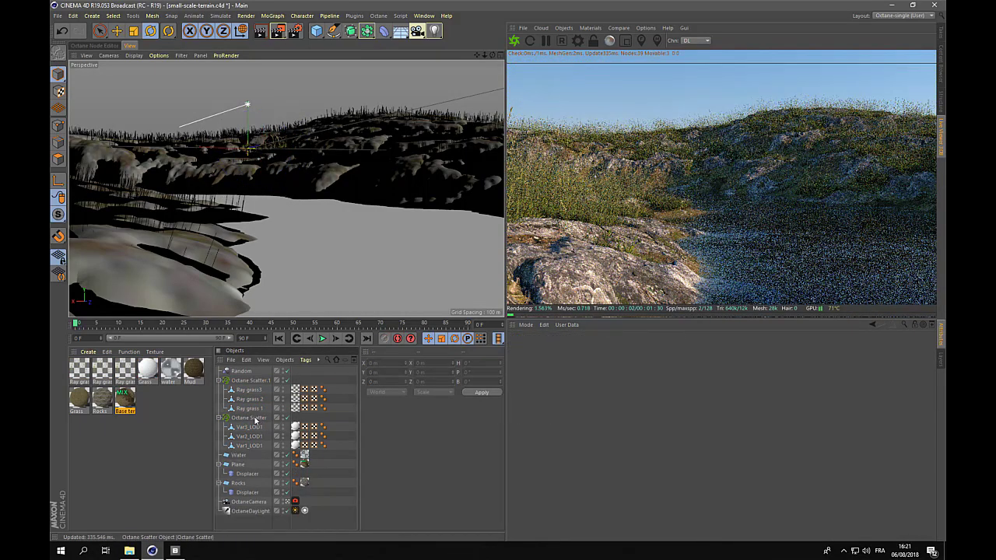
# Step: Try instance counts of 1000, then 5000, on the new grass scatter
pyautogui.click(248, 380)
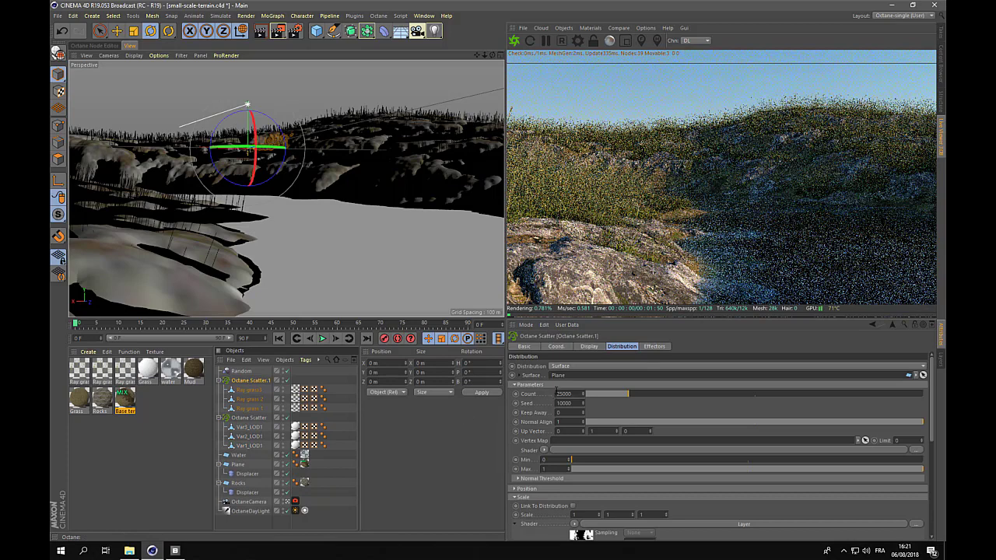
pyautogui.doubleClick(561, 393)
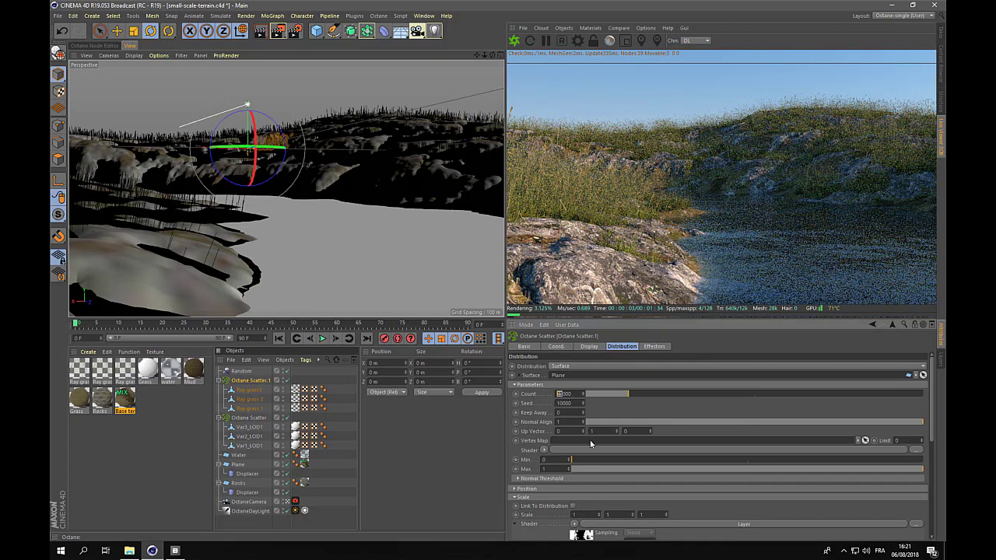
pyautogui.write('1000')
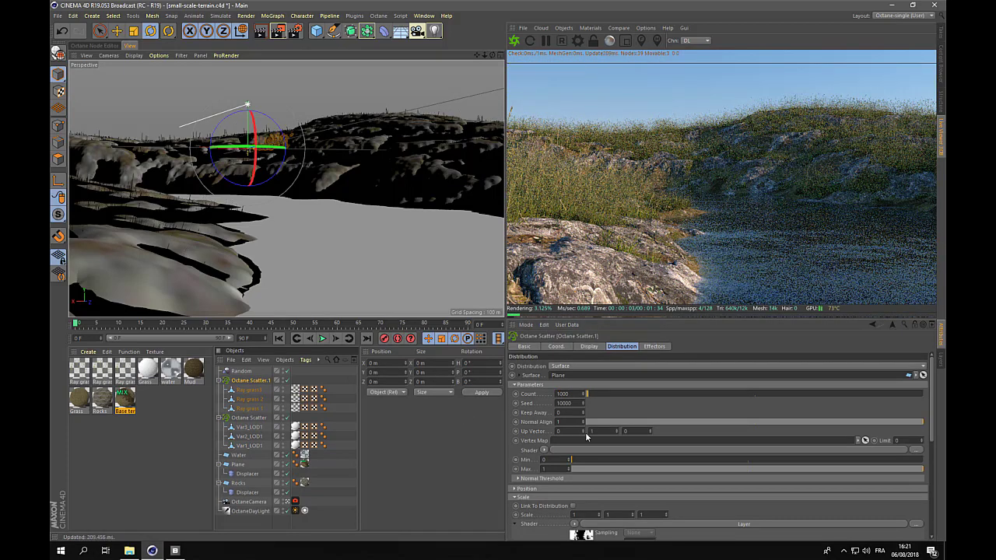
pyautogui.press('Return')
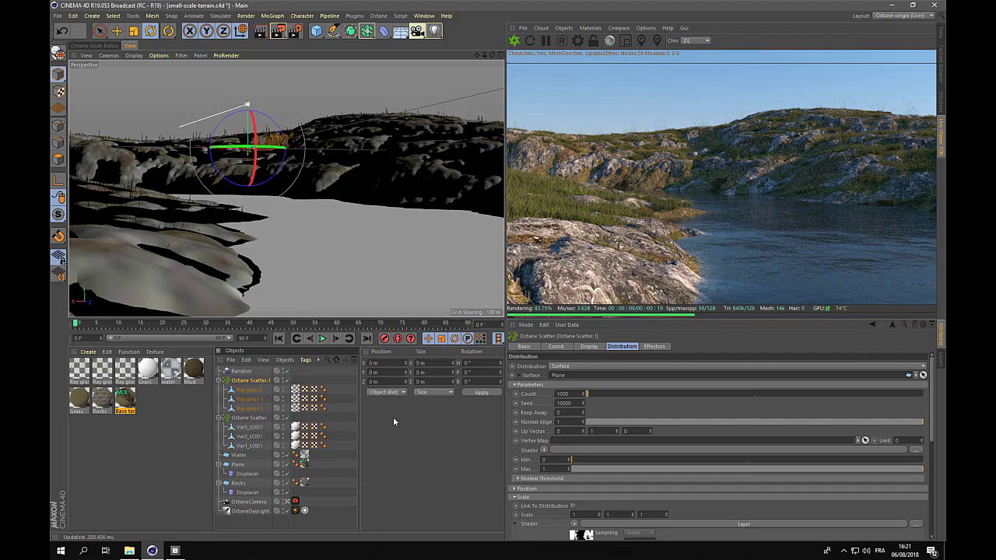
pyautogui.click(562, 394)
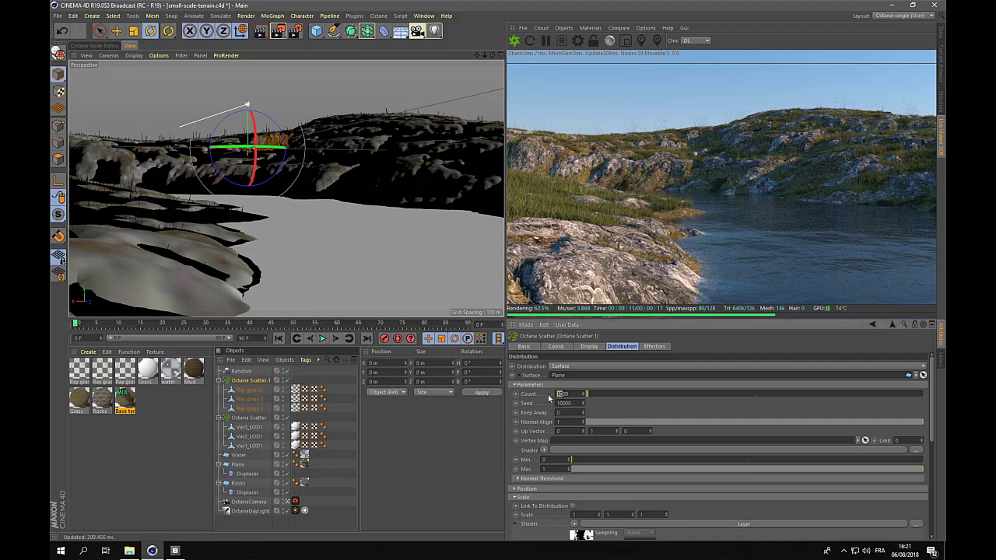
pyautogui.write('5000')
pyautogui.press('Return')
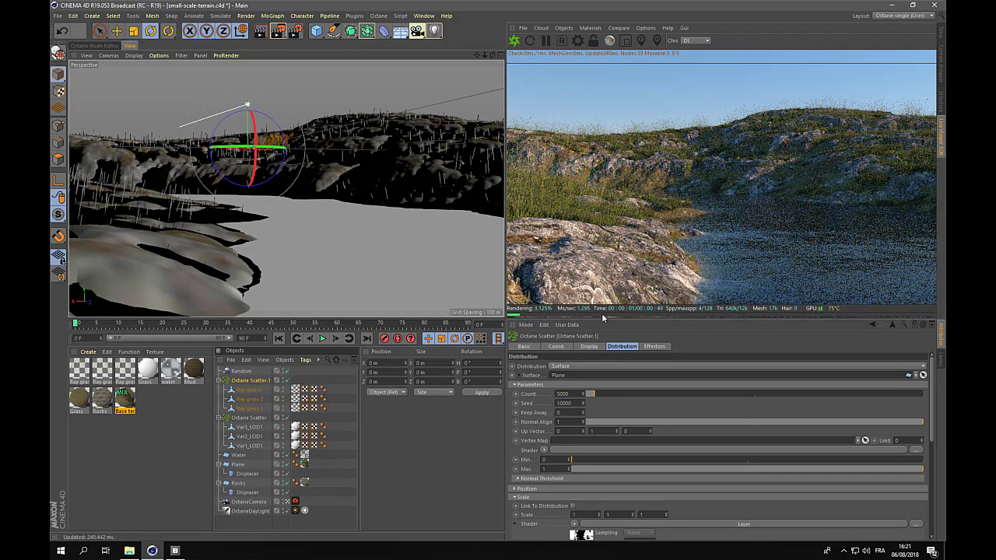
pyautogui.click(560, 395)
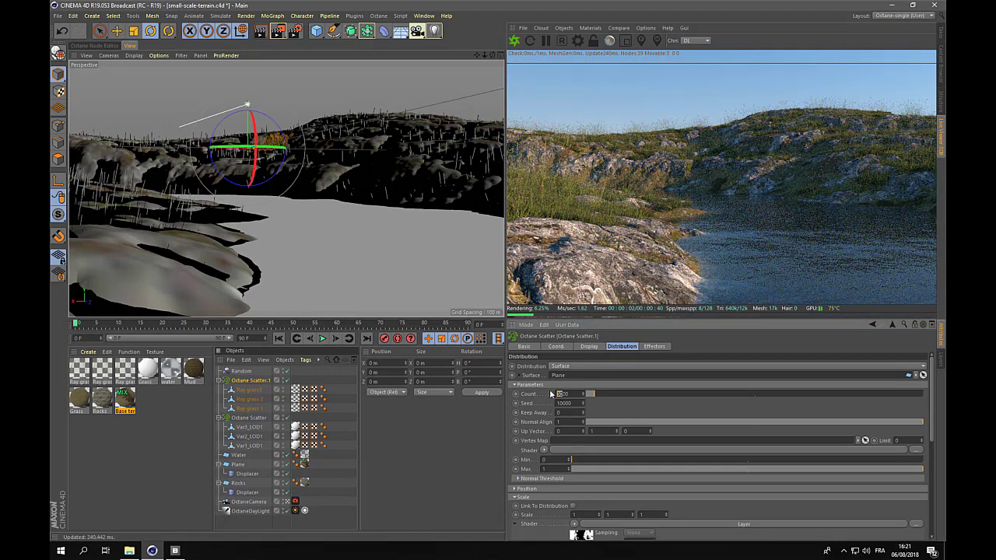
# Step: Set the grass scatter count to 2000 and display the Ray grass Octane material's settings
pyautogui.write('2000')
pyautogui.press('Return')
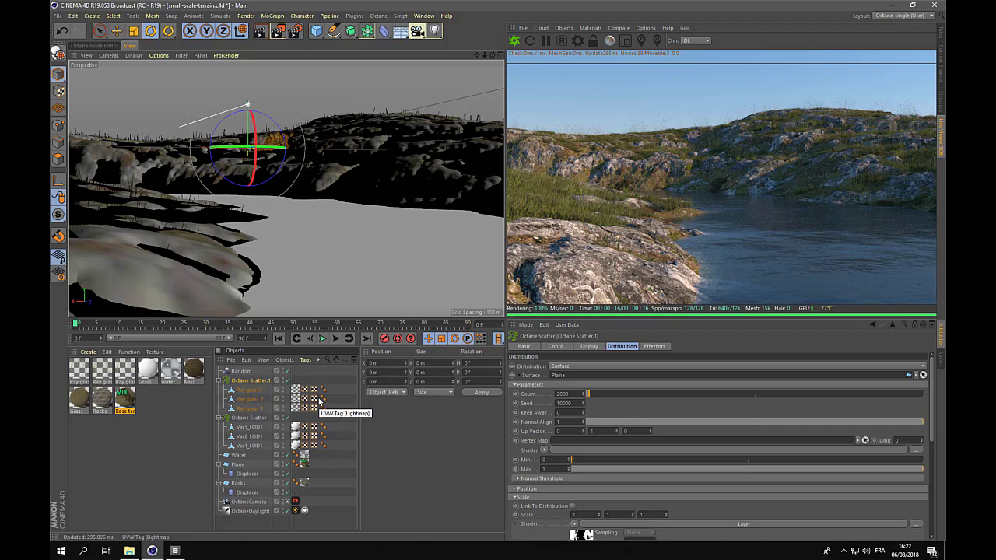
pyautogui.click(77, 373)
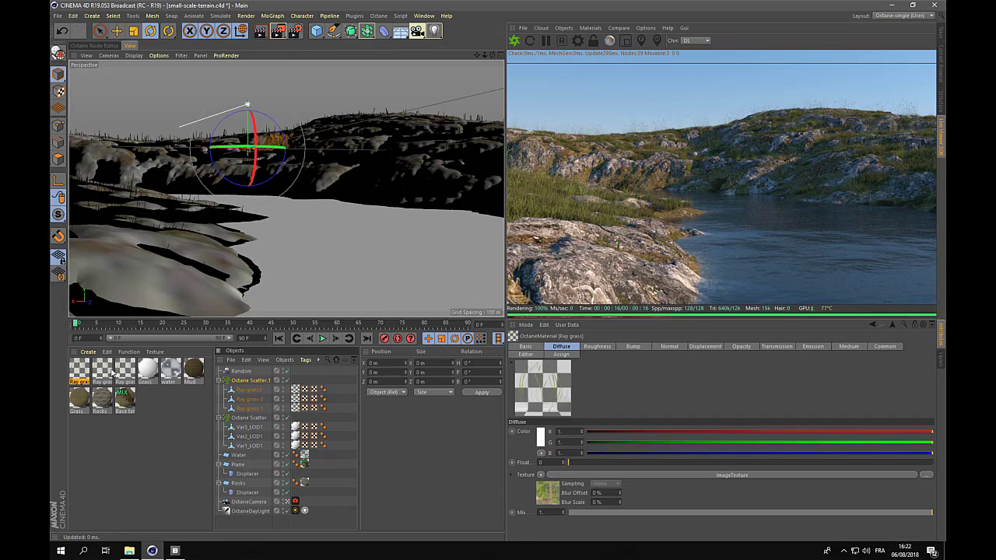
pyautogui.click(123, 373)
pyautogui.click(288, 504)
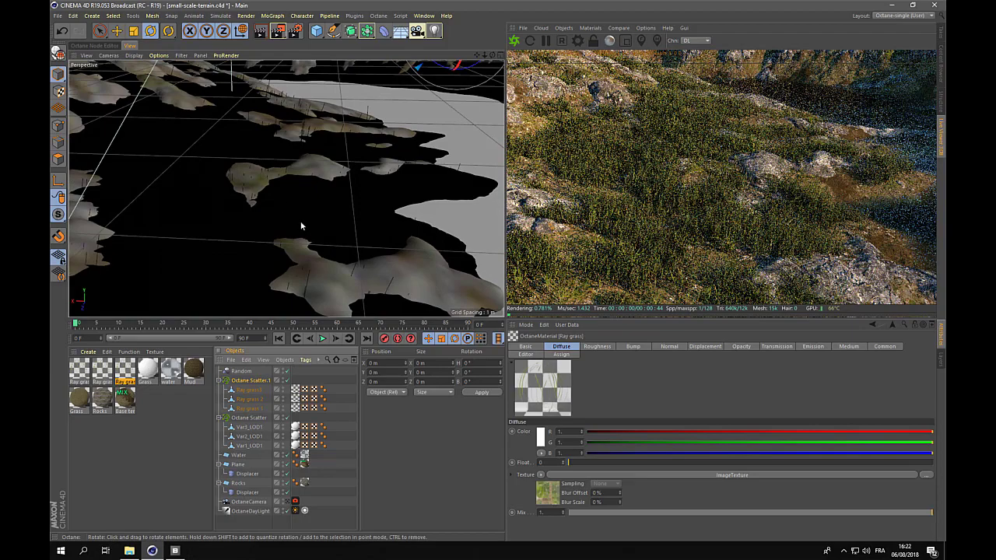
pyautogui.keyDown('alt'); pyautogui.moveTo(322, 216); pyautogui.dragTo(324, 212, button='middle'); pyautogui.keyUp('alt')
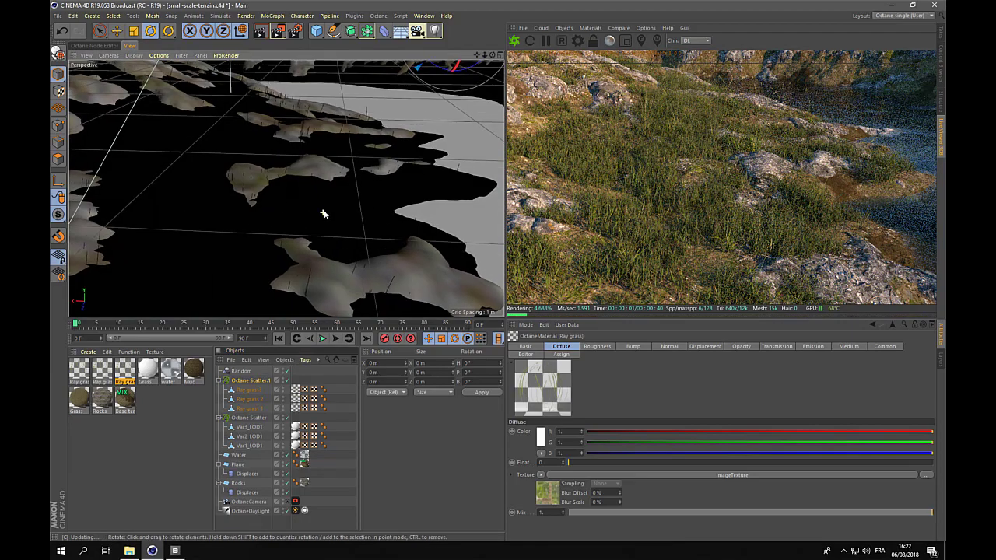
pyautogui.moveTo(324, 212)
pyautogui.keyDown('alt'); pyautogui.mouseDown()
pyautogui.moveTo(329, 195)
pyautogui.moveTo(332, 211)
pyautogui.moveTo(319, 220)
pyautogui.mouseUp(); pyautogui.keyUp('alt')
pyautogui.keyDown('alt'); pyautogui.moveTo(335, 215); pyautogui.dragTo(335, 216); pyautogui.keyUp('alt')
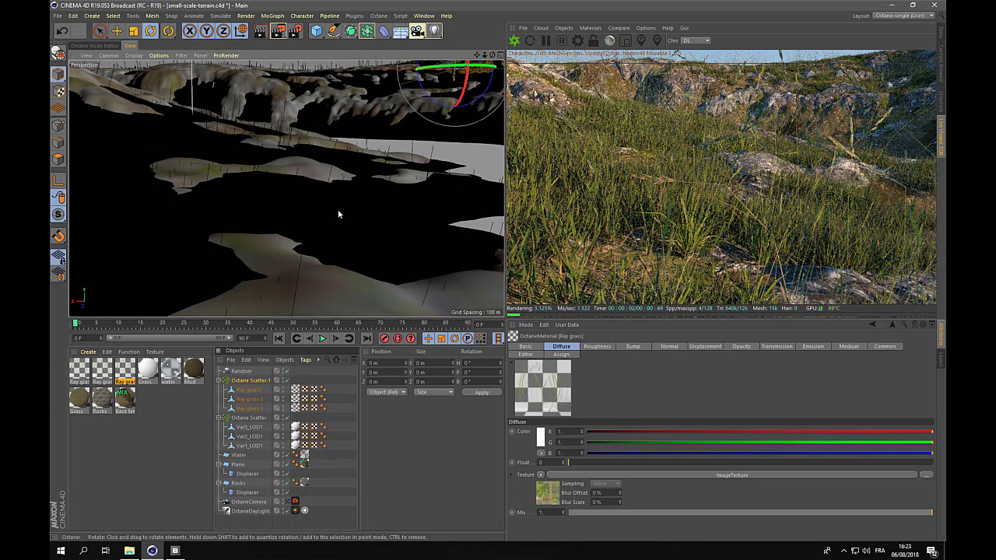
pyautogui.keyDown('alt'); pyautogui.moveTo(338, 214); pyautogui.dragTo(300, 216); pyautogui.keyUp('alt')
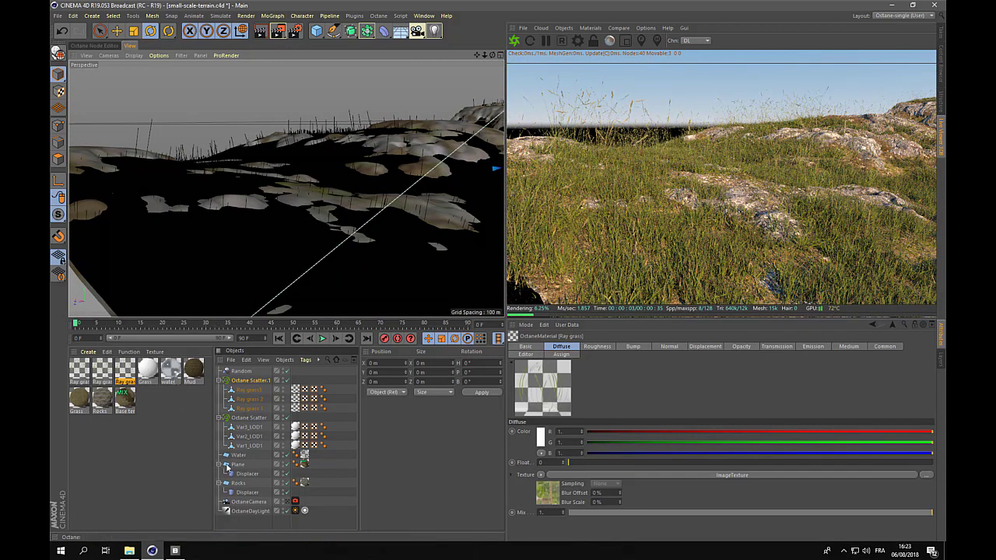
pyautogui.click(297, 418)
pyautogui.press('o')
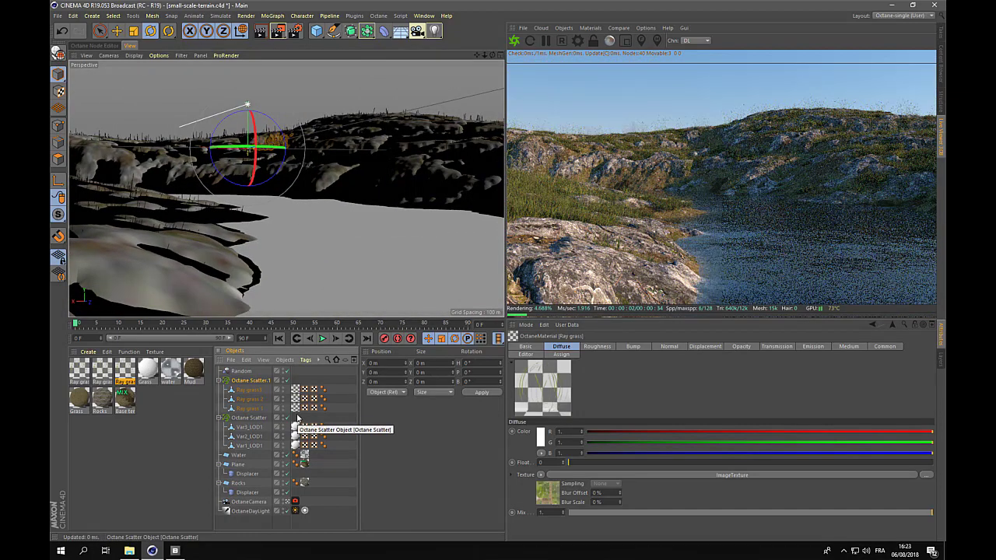
# Step: Select OctaneDayLight and rotate its heading to about 228° to relight the terrain
pyautogui.click(250, 507)
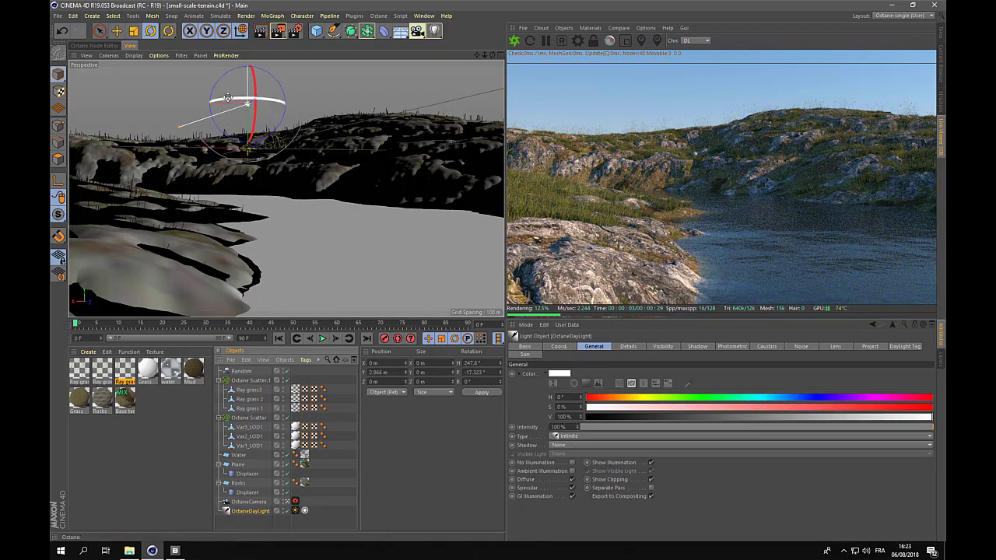
pyautogui.moveTo(227, 98); pyautogui.dragTo(207, 100)
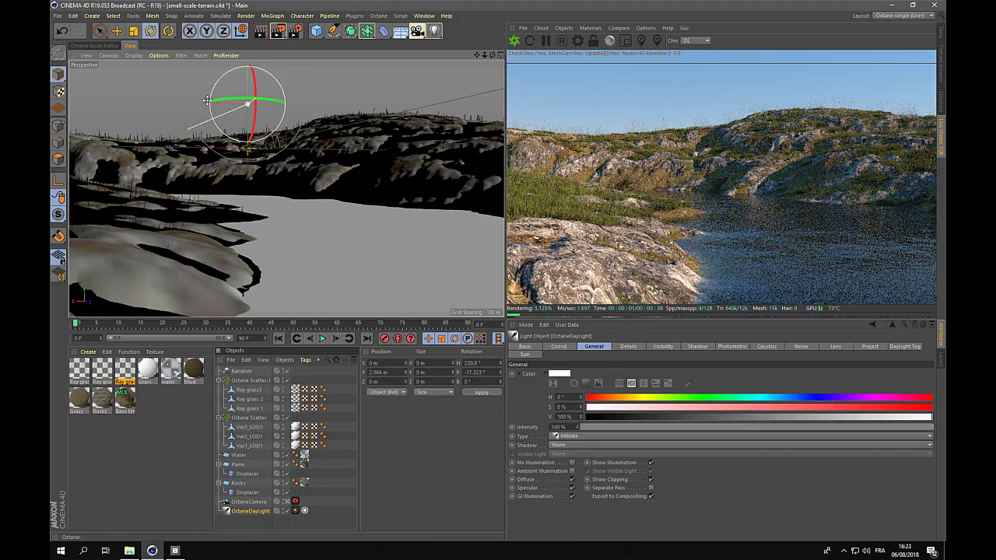
pyautogui.moveTo(243, 98); pyautogui.dragTo(102, 82)
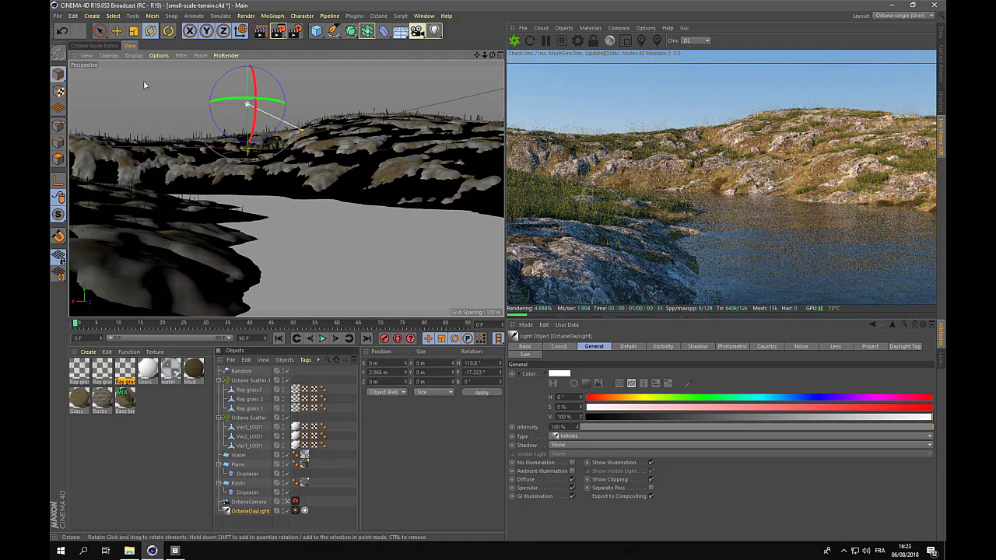
pyautogui.moveTo(226, 100); pyautogui.dragTo(325, 95)
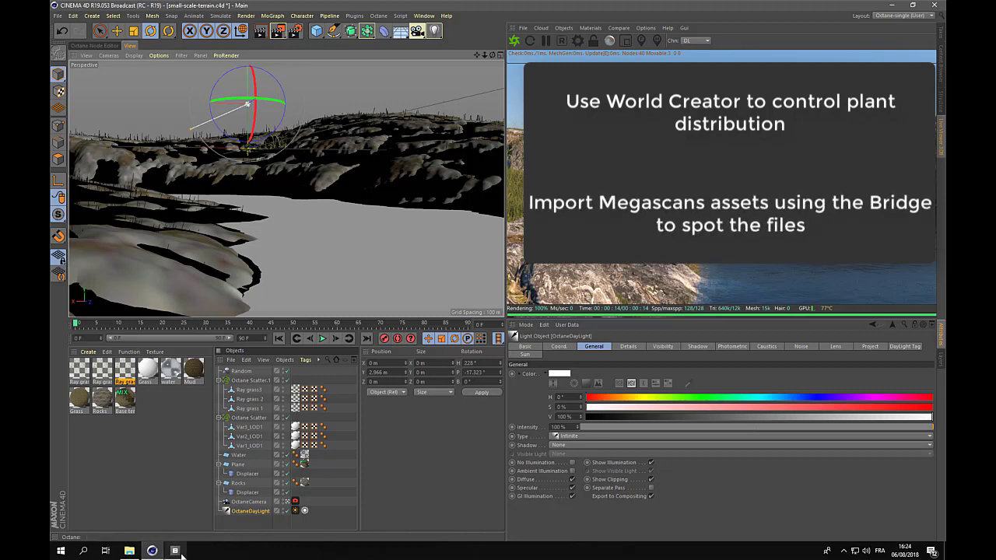
pyautogui.moveTo(180, 552)
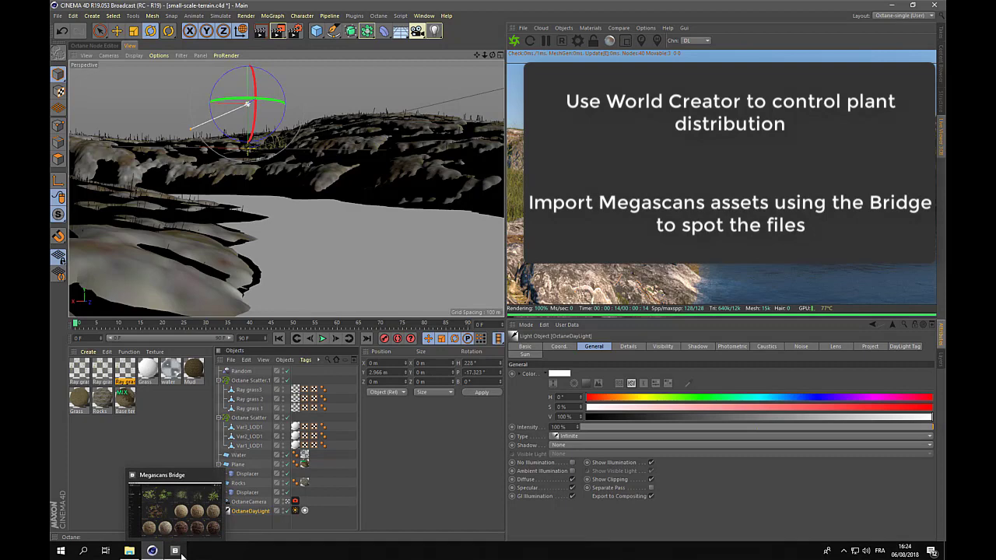